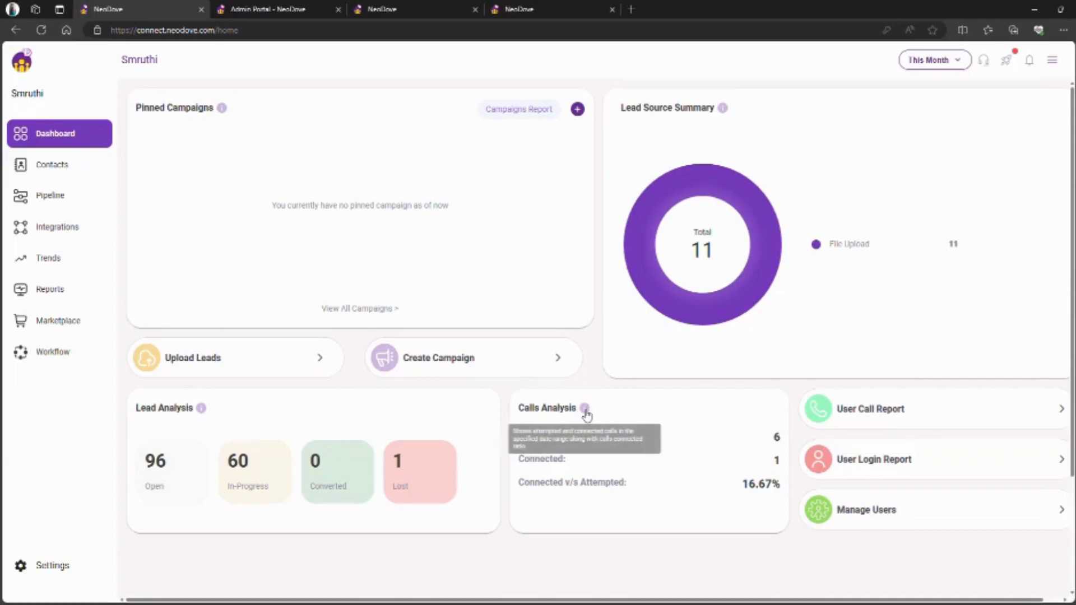
# - Start a new user from Manage Users, replacing the autofilled name and entering a contact number
pyautogui.moveTo(595, 411)
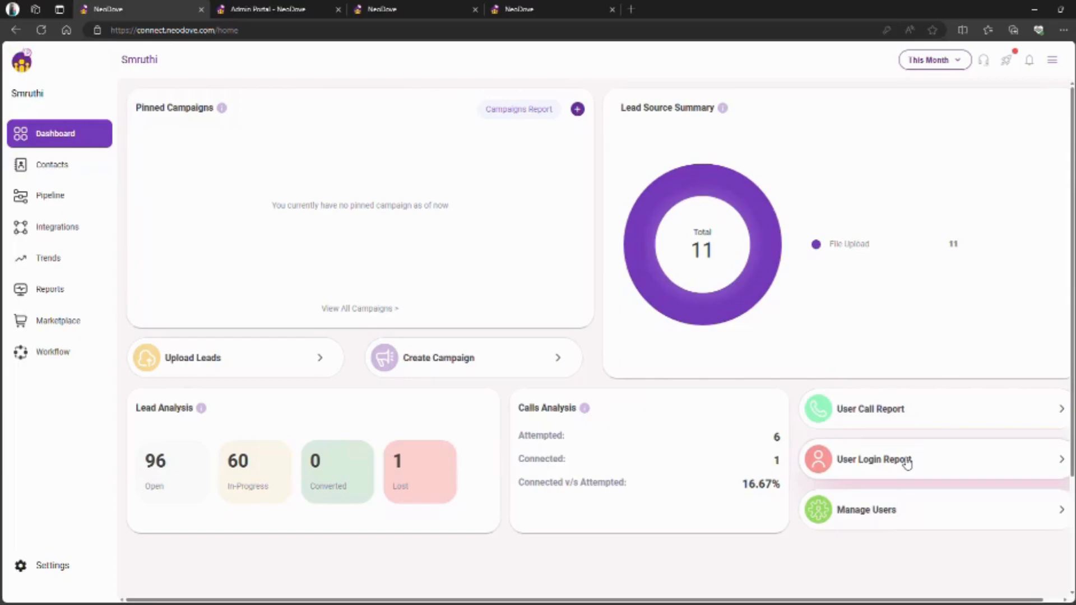
pyautogui.click(922, 506)
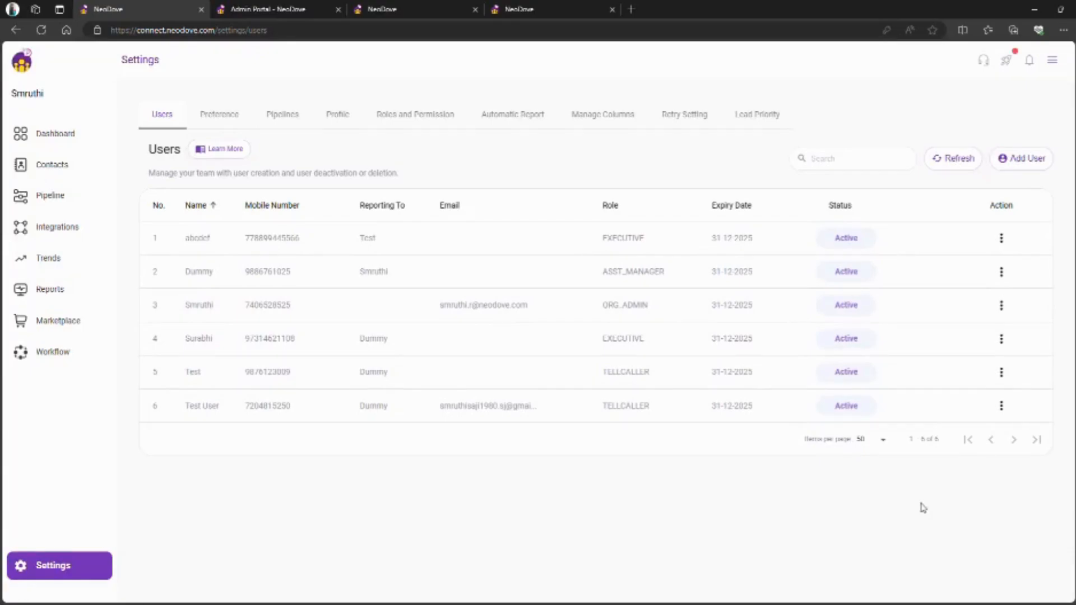
pyautogui.click(1043, 165)
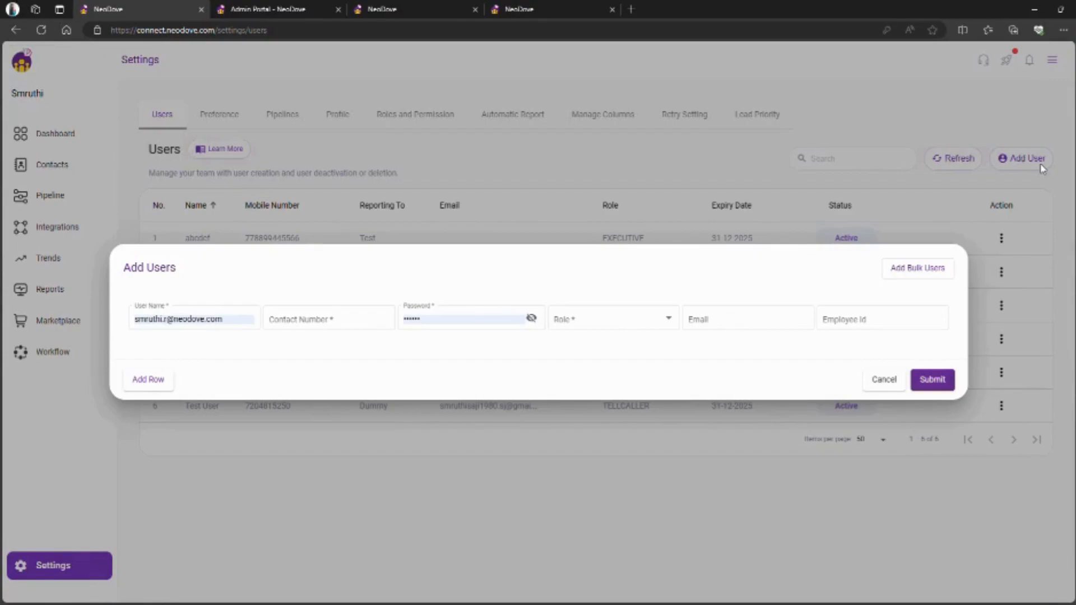
pyautogui.click(235, 327)
pyautogui.hotkey('ctrl', 'a')
pyautogui.press('BackSpace')
pyautogui.write('sehna')
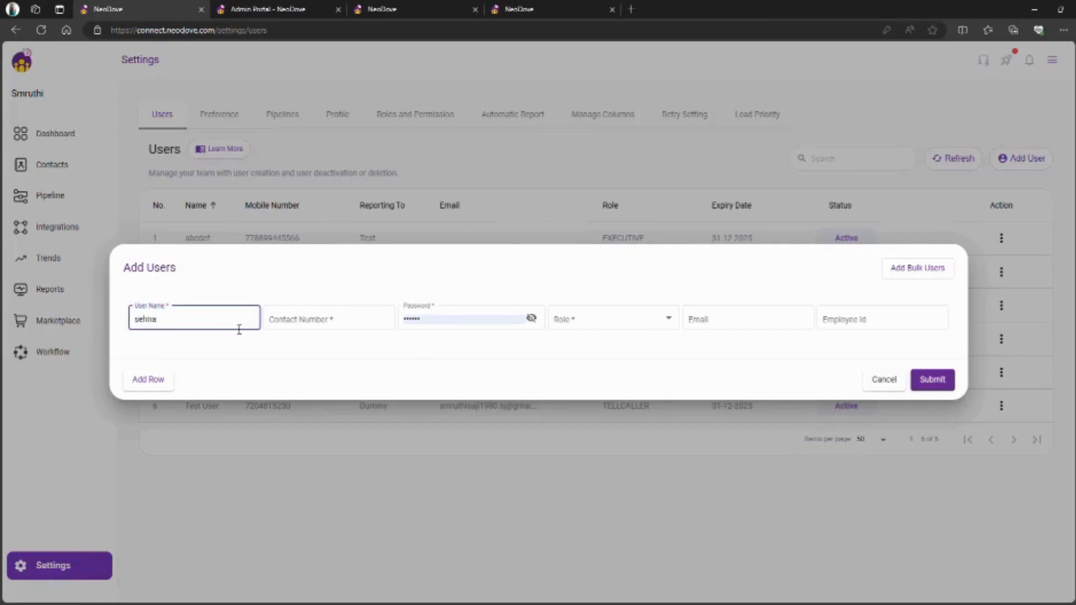
pyautogui.hotkey('ctrl', 'a')
pyautogui.click(341, 321)
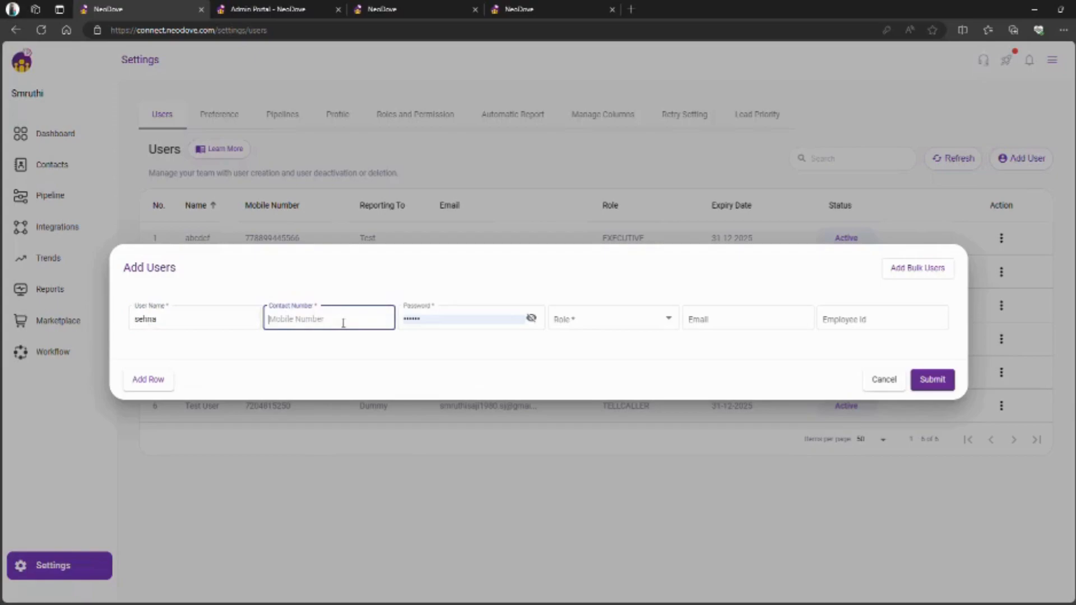
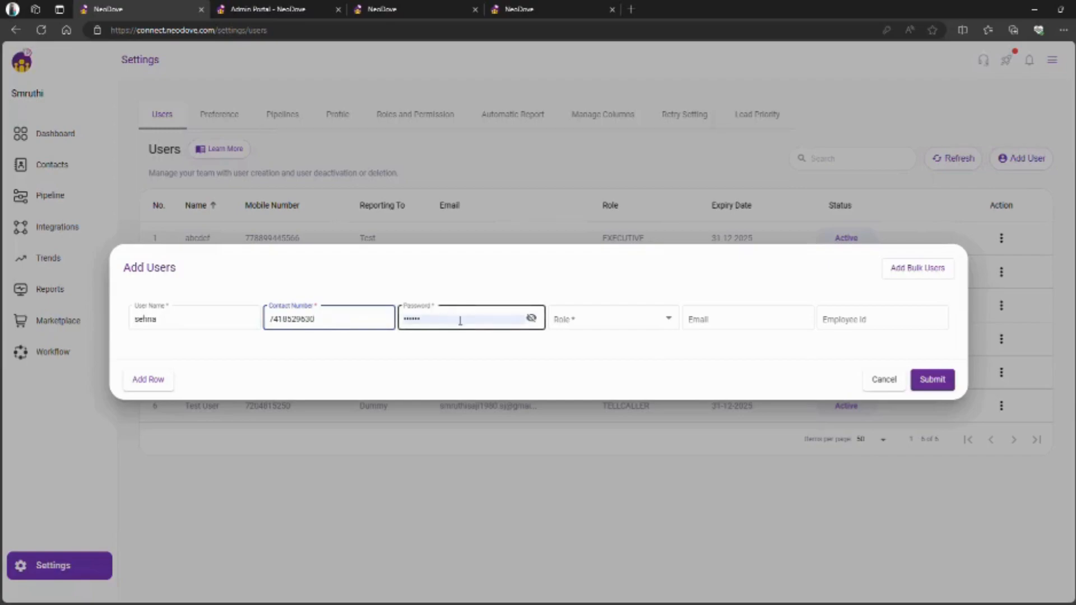
pyautogui.press('BackSpace')
# - Give the new user the EXECUTIVE role and a reporting manager, then submit and confirm
pyautogui.click(532, 319)
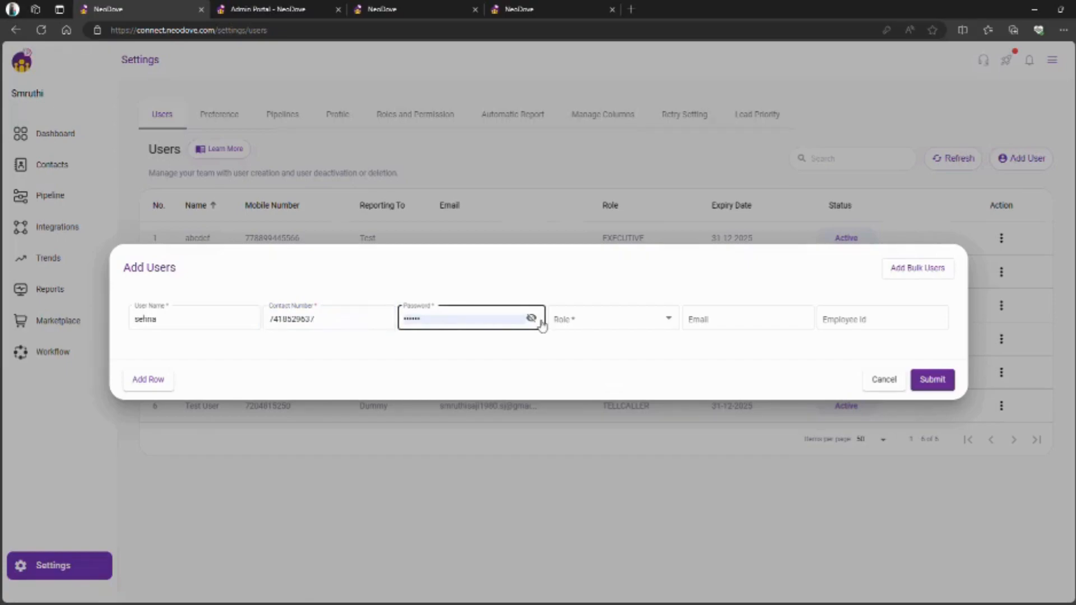
pyautogui.click(593, 324)
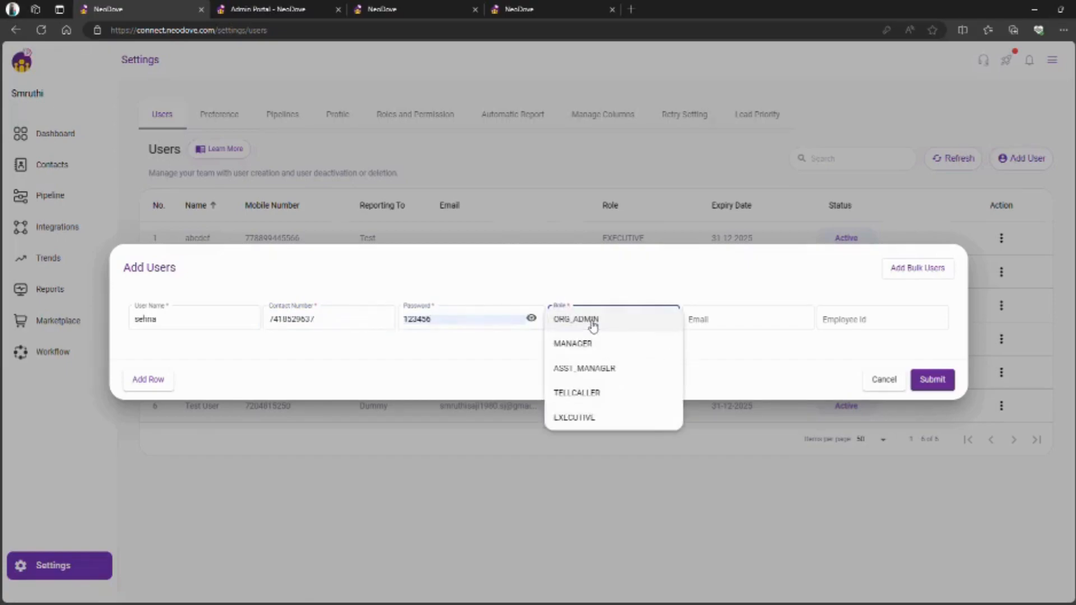
pyautogui.click(583, 420)
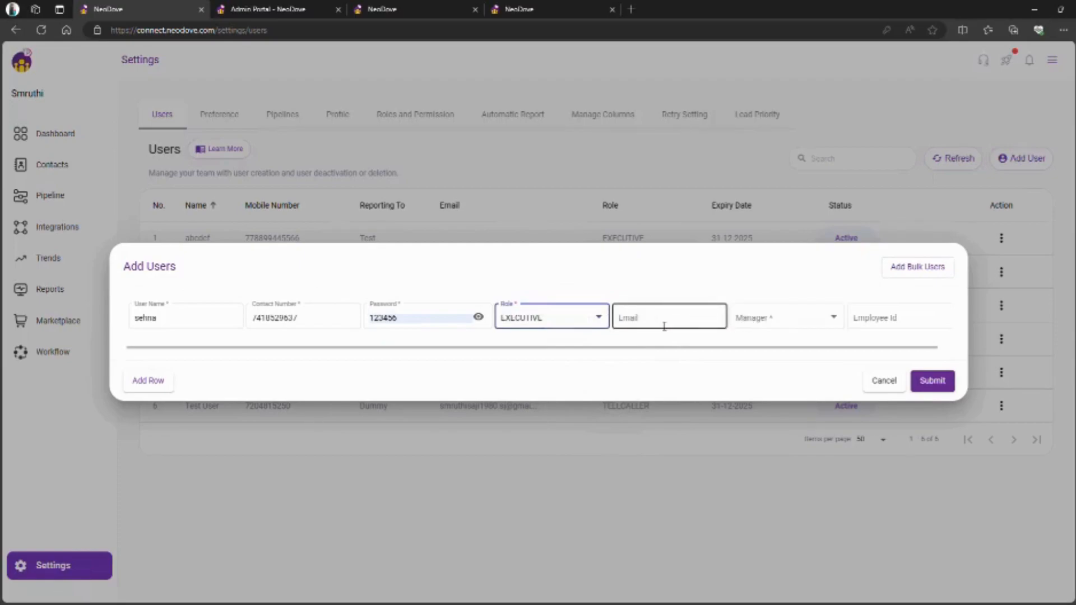
pyautogui.click(768, 321)
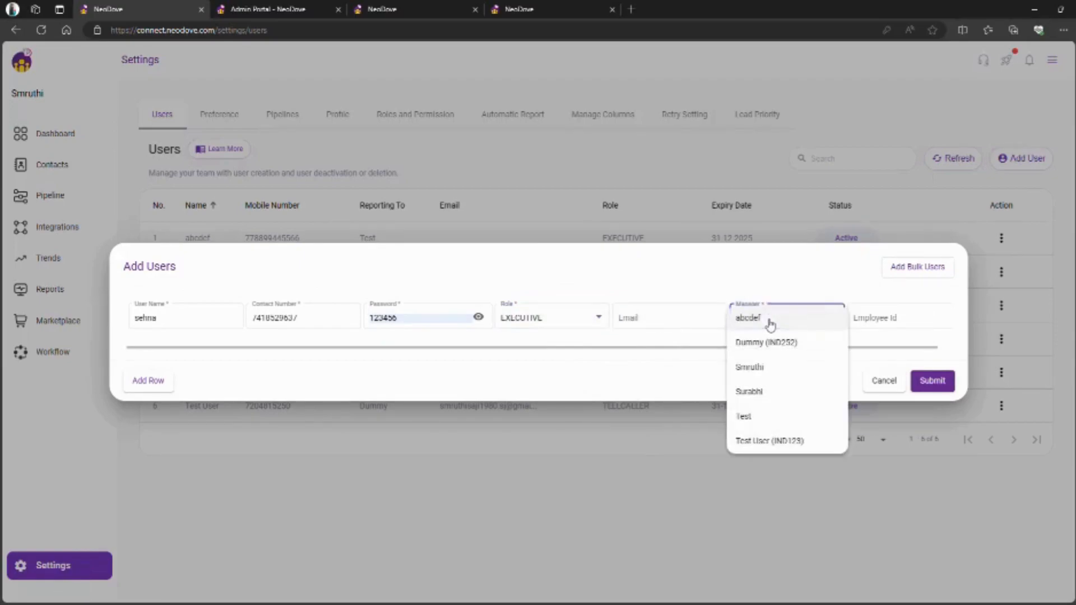
pyautogui.click(763, 371)
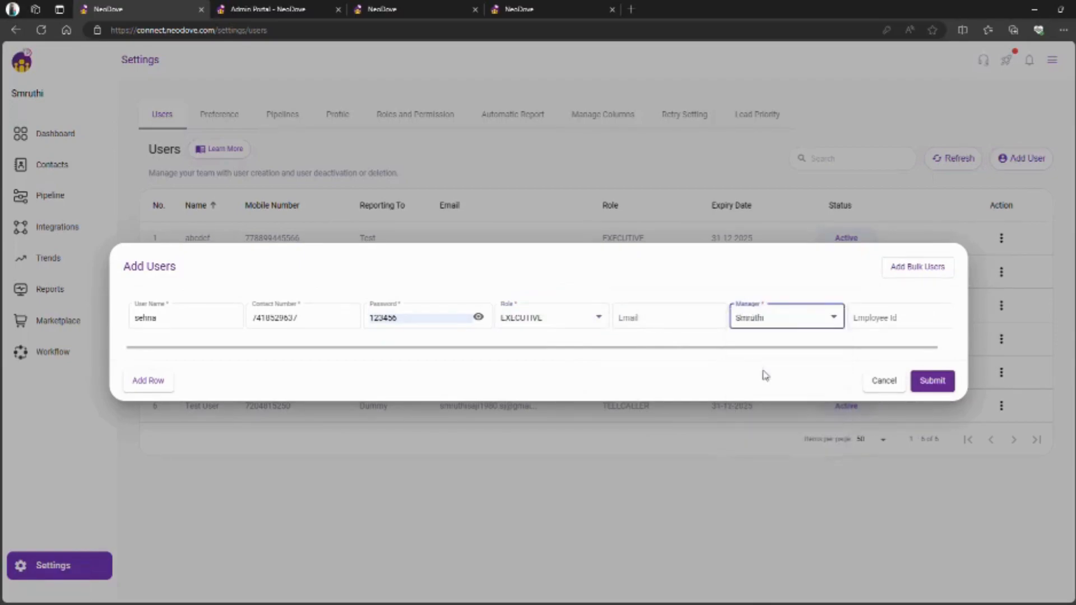
pyautogui.click(937, 386)
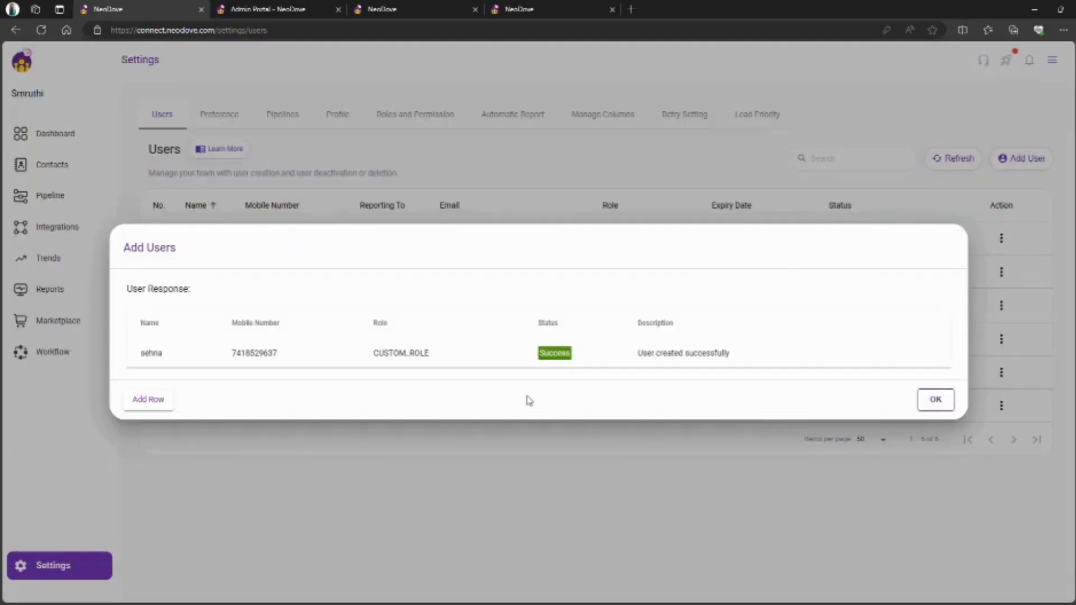
pyautogui.click(934, 400)
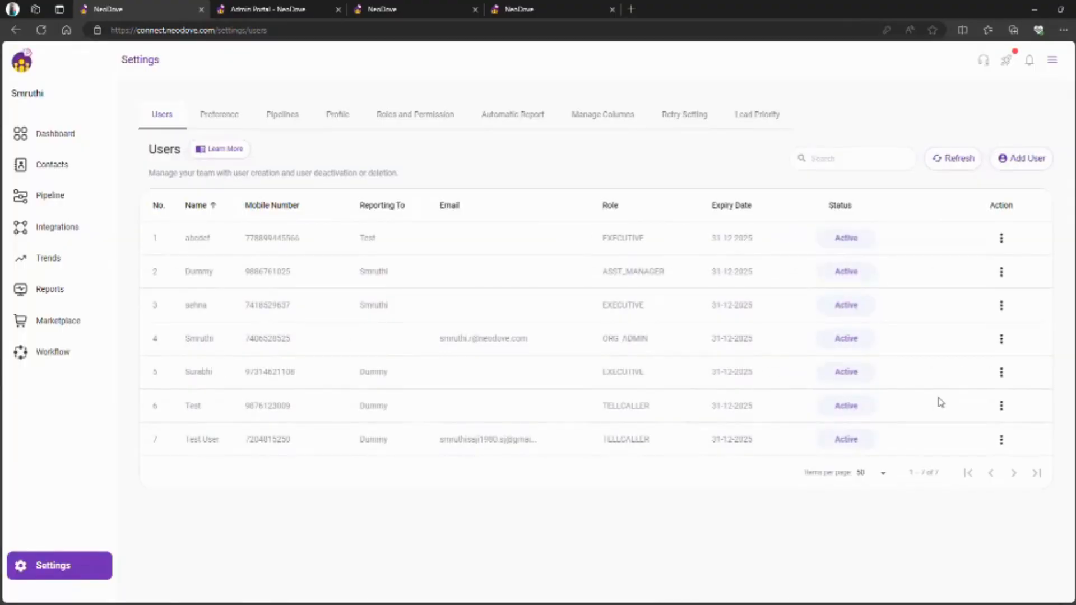
# - Open the three-dot action menu for the first user in the table, then close it
pyautogui.click(1001, 239)
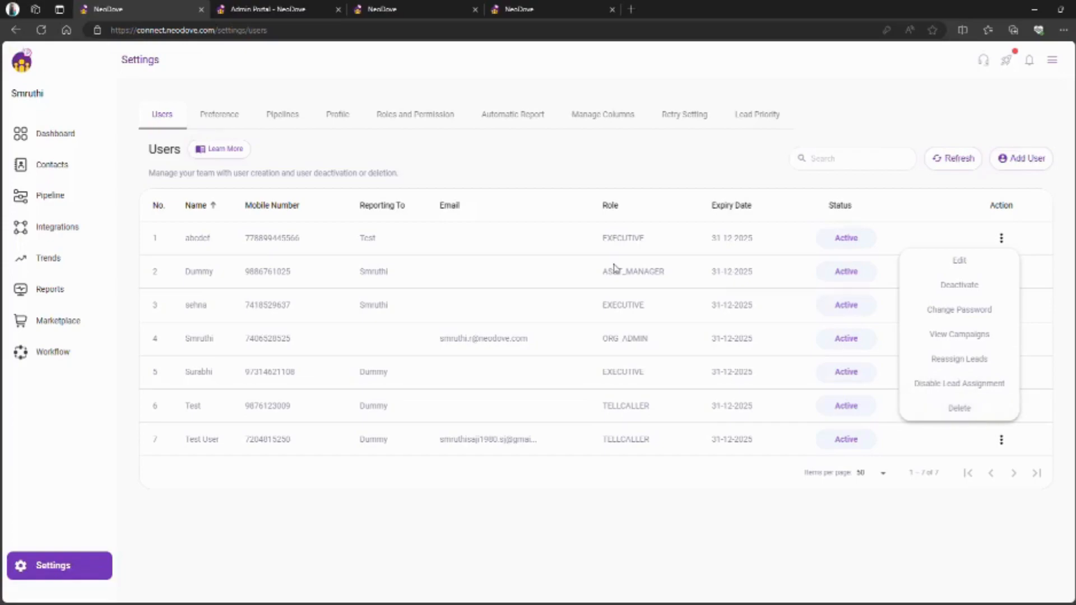
pyautogui.click(277, 119)
# - In Pipelines settings, create a pipeline named 'remainders' in place of the default name
pyautogui.click(279, 120)
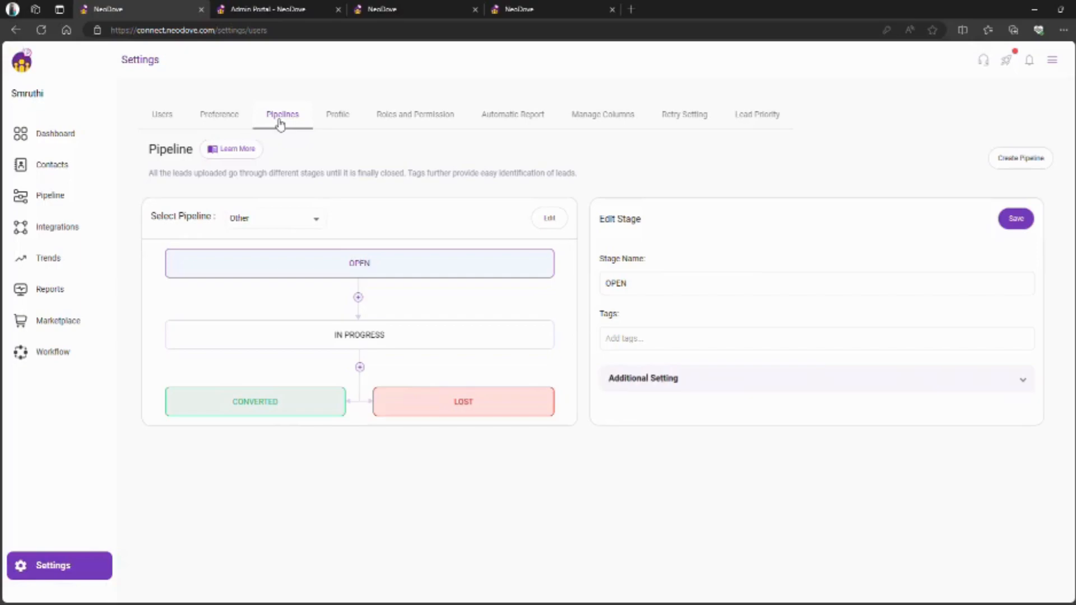
pyautogui.click(1023, 160)
pyautogui.click(529, 308)
pyautogui.hotkey('ctrl', 'a')
pyautogui.press('BackSpace')
pyautogui.write('remains')
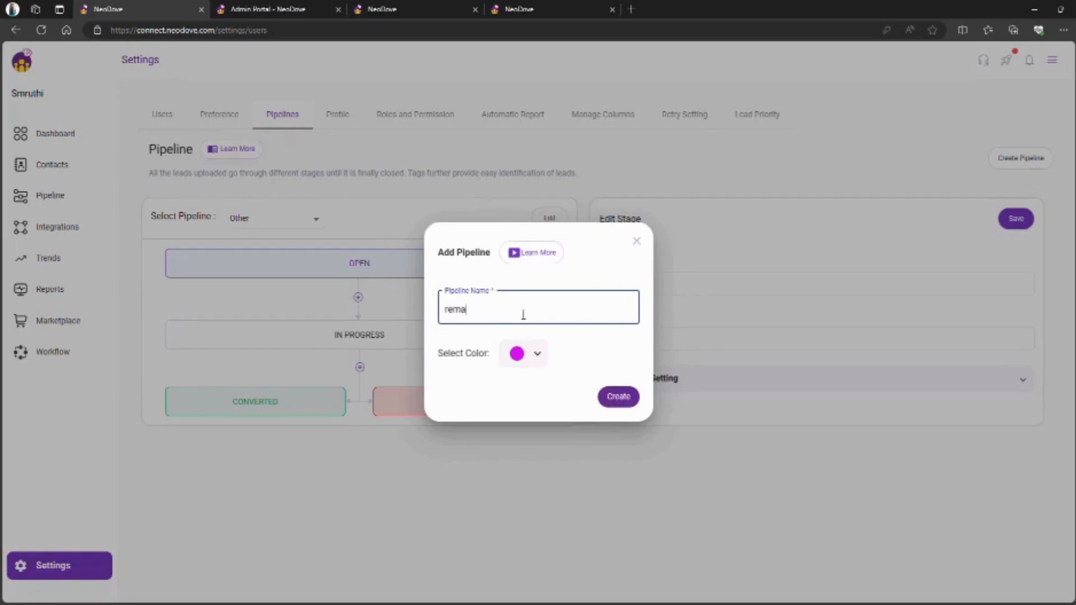
pyautogui.press('BackSpace')
pyautogui.press('BackSpace')
pyautogui.write('nders')
pyautogui.click(629, 403)
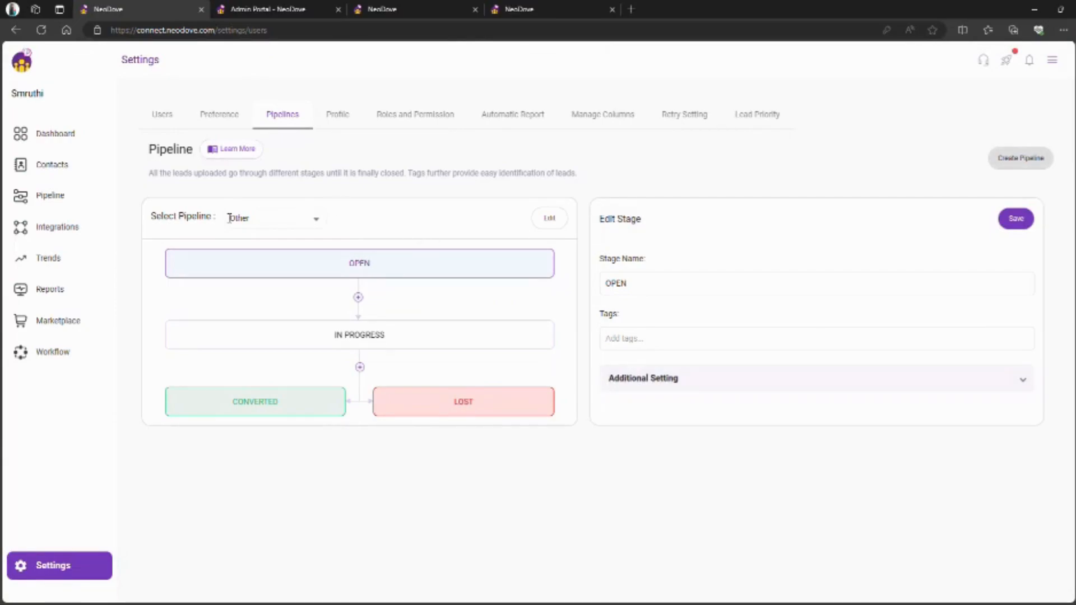
# - Choose remainders from the Select Pipeline dropdown
pyautogui.click(276, 221)
pyautogui.scroll(-1, 295, 306)
pyautogui.scroll(-1, 294, 304)
pyautogui.scroll(1, 277, 359)
pyautogui.click(275, 371)
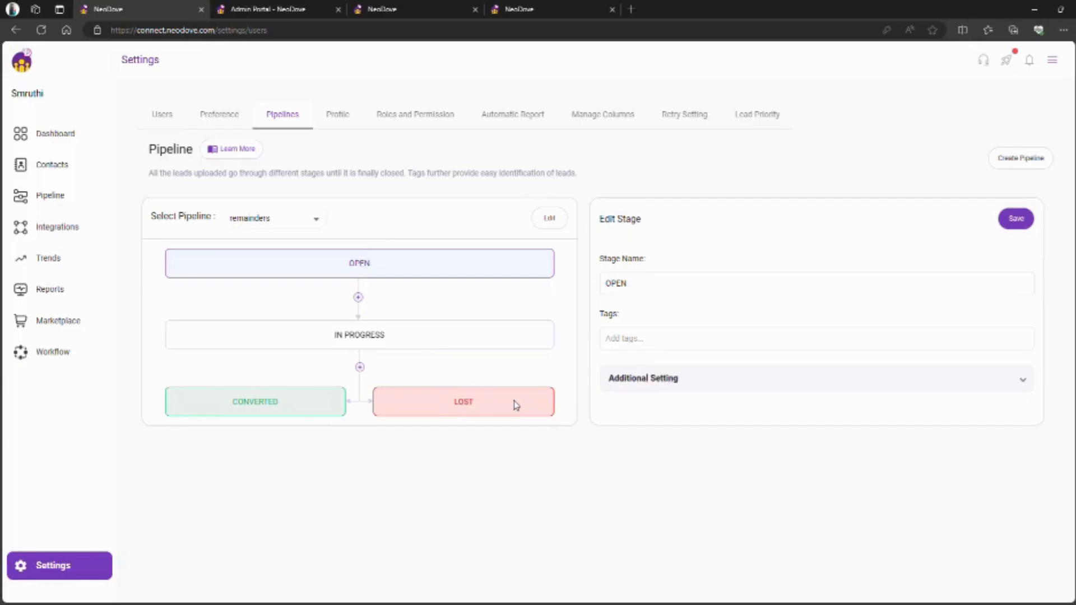
# - Create a stage named Payment after IN PROGRESS in the remainders pipeline
pyautogui.click(359, 367)
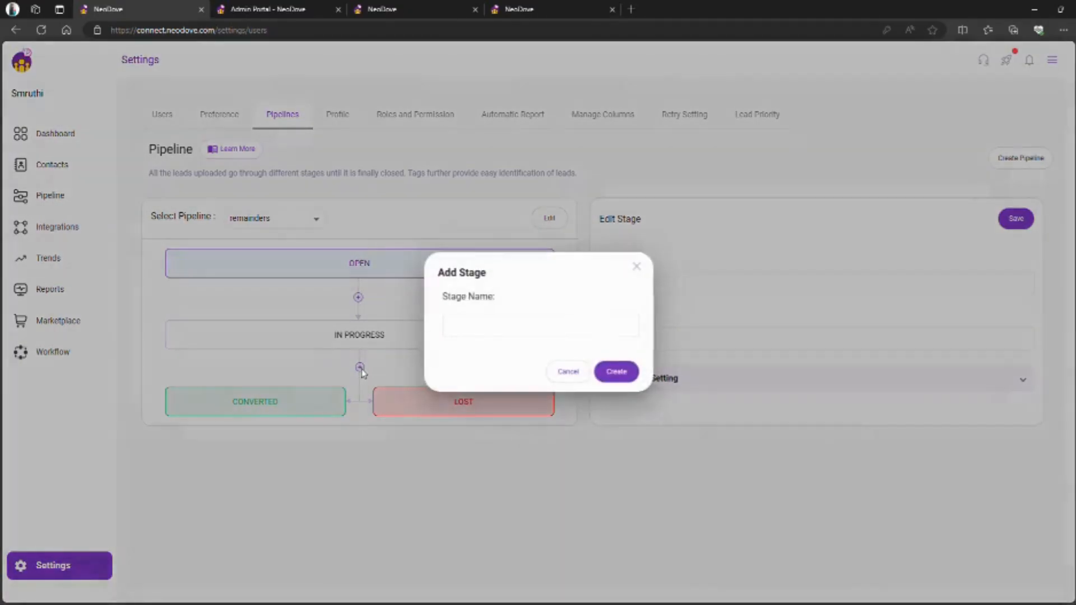
pyautogui.click(502, 330)
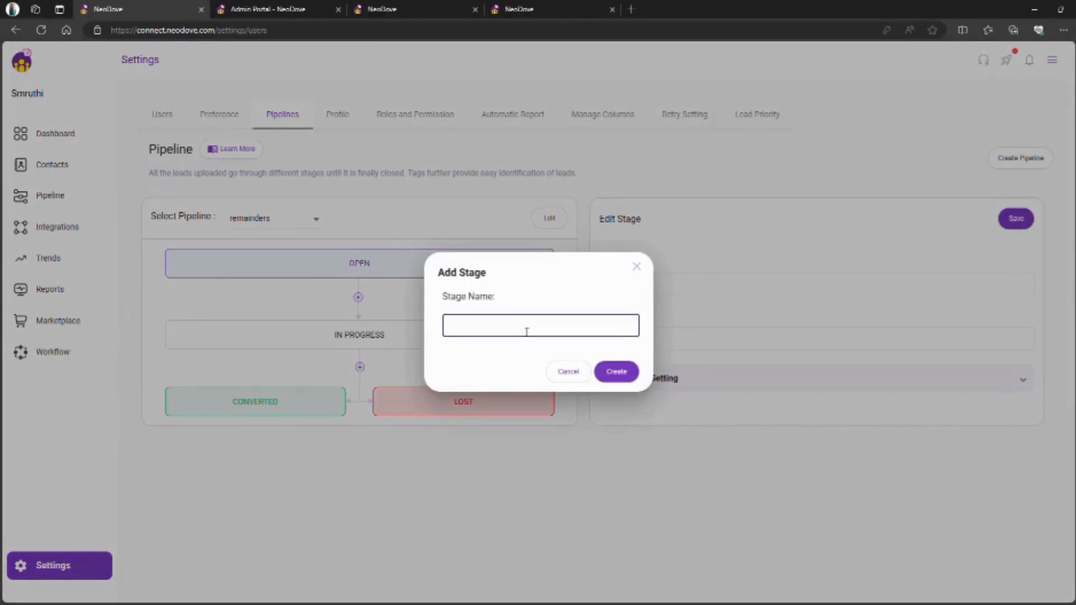
pyautogui.write('Paymmt')
pyautogui.press('BackSpace')
pyautogui.press('BackSpace')
pyautogui.write('ent')
pyautogui.click(617, 372)
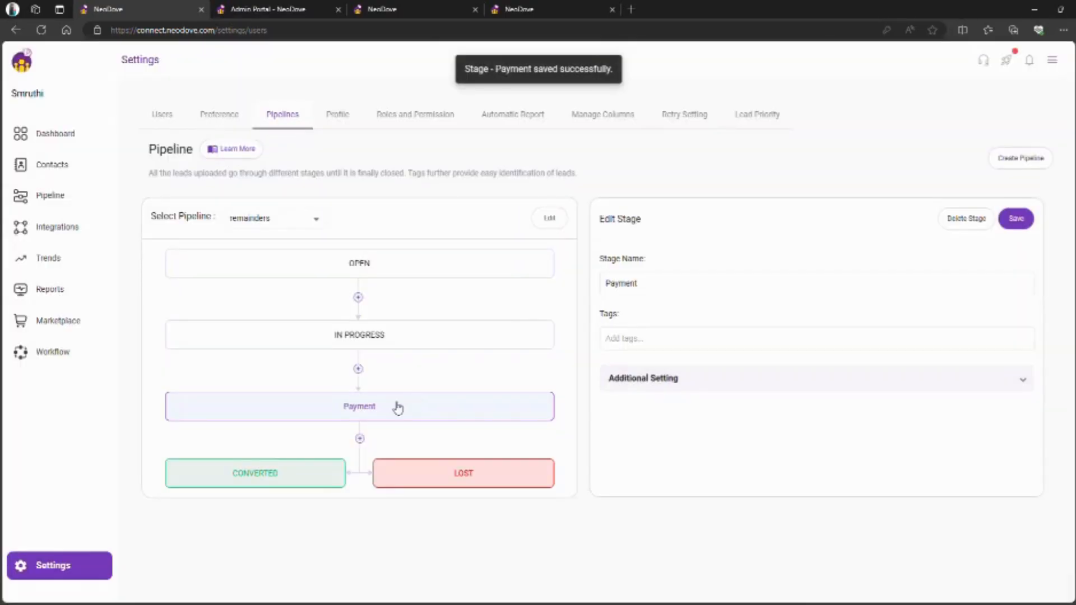
# - Tag the Payment stage 'payment done' and save it
pyautogui.click(703, 340)
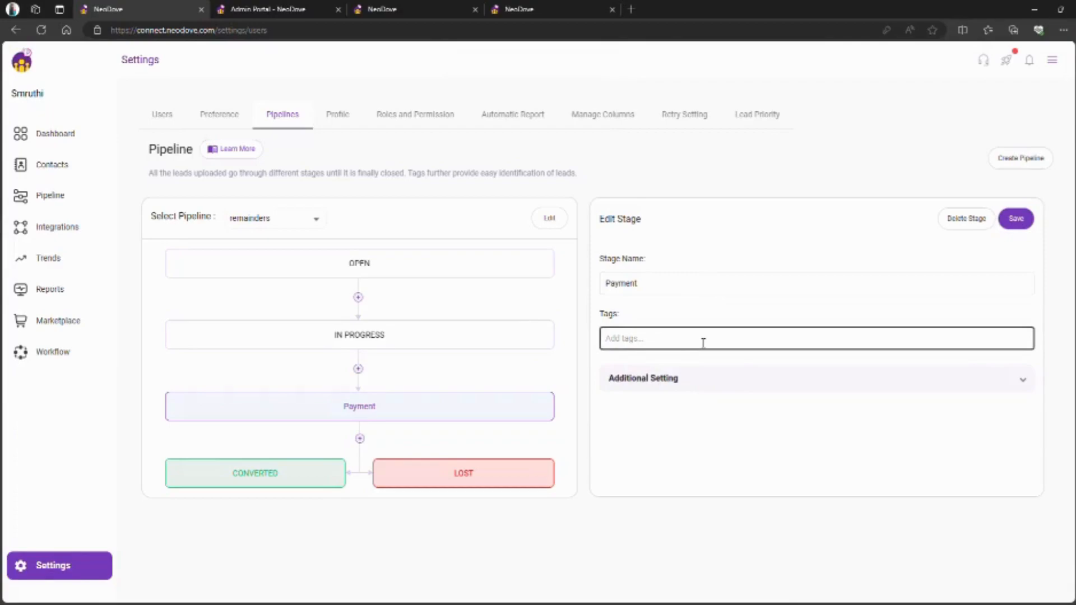
pyautogui.click(661, 346)
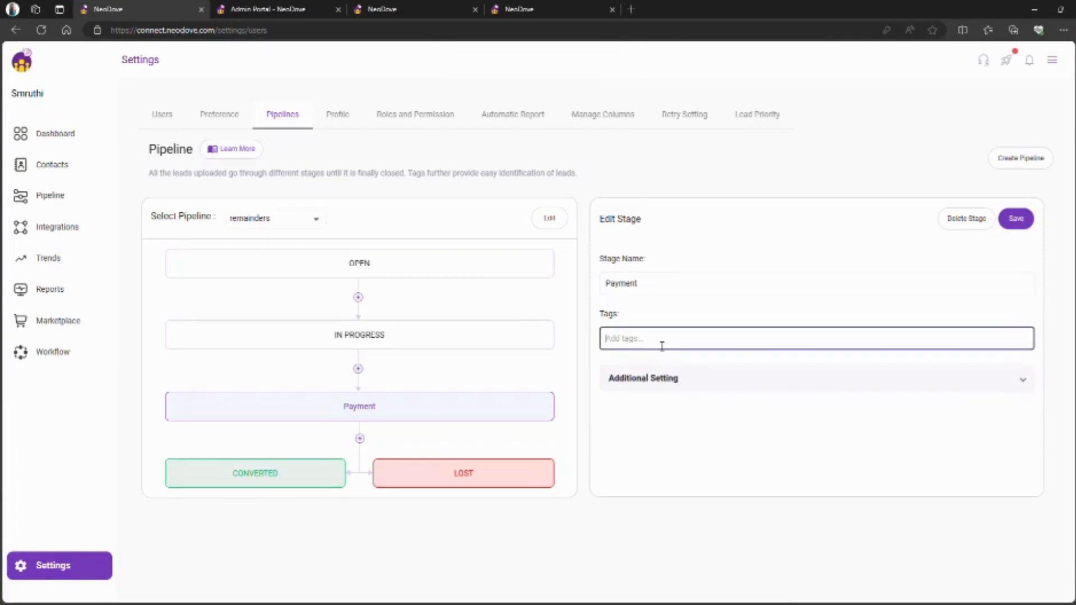
pyautogui.write('paymnt')
pyautogui.hotkey('ctrl', 'a')
pyautogui.press('Right')
pyautogui.press('BackSpace')
pyautogui.press('BackSpace')
pyautogui.write('ent done')
pyautogui.press('Return')
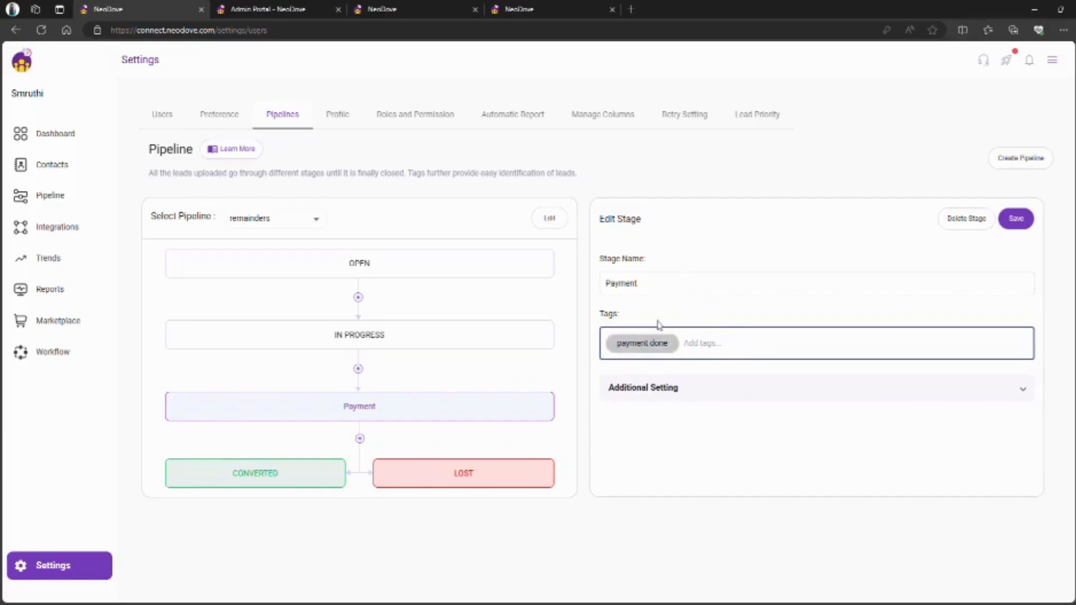
pyautogui.click(1020, 225)
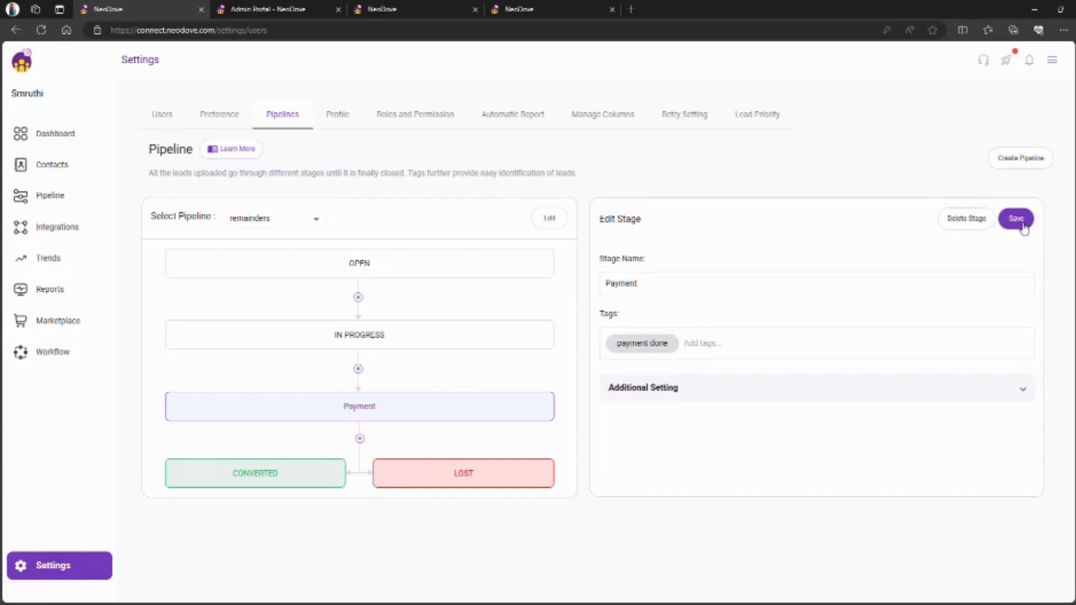
pyautogui.click(456, 269)
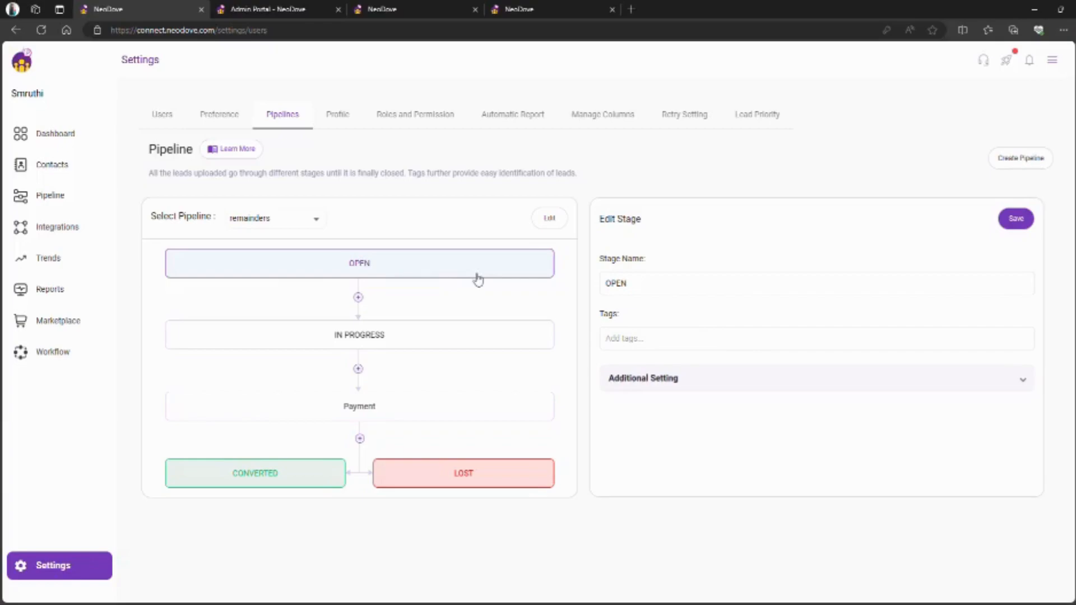
# - Save the OPEN stage, then stop IN PROGRESS leads moving back to OPEN and save
pyautogui.click(665, 381)
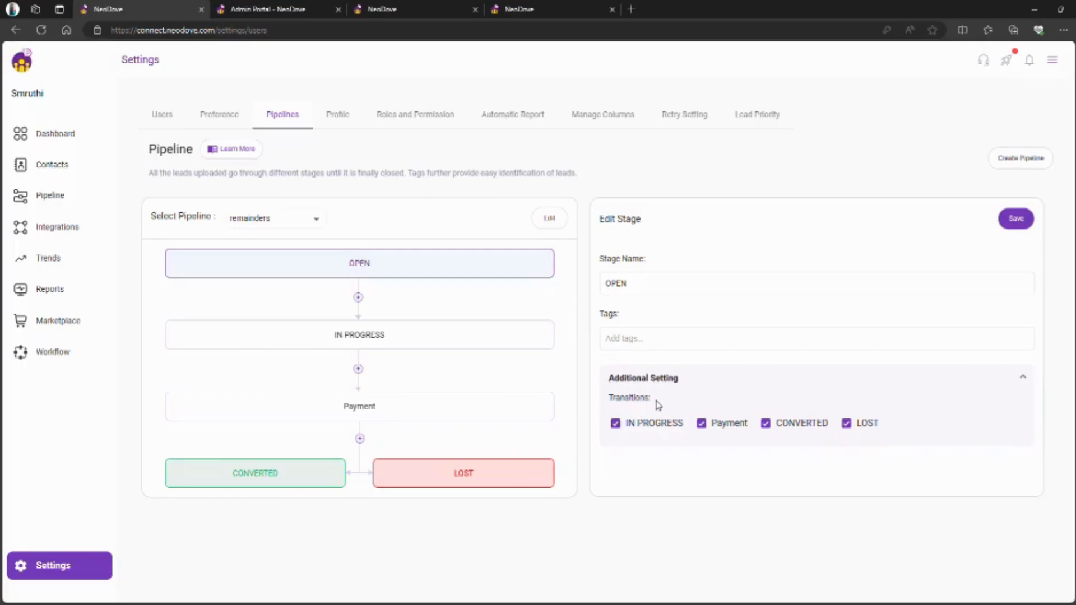
pyautogui.click(1019, 219)
pyautogui.click(504, 341)
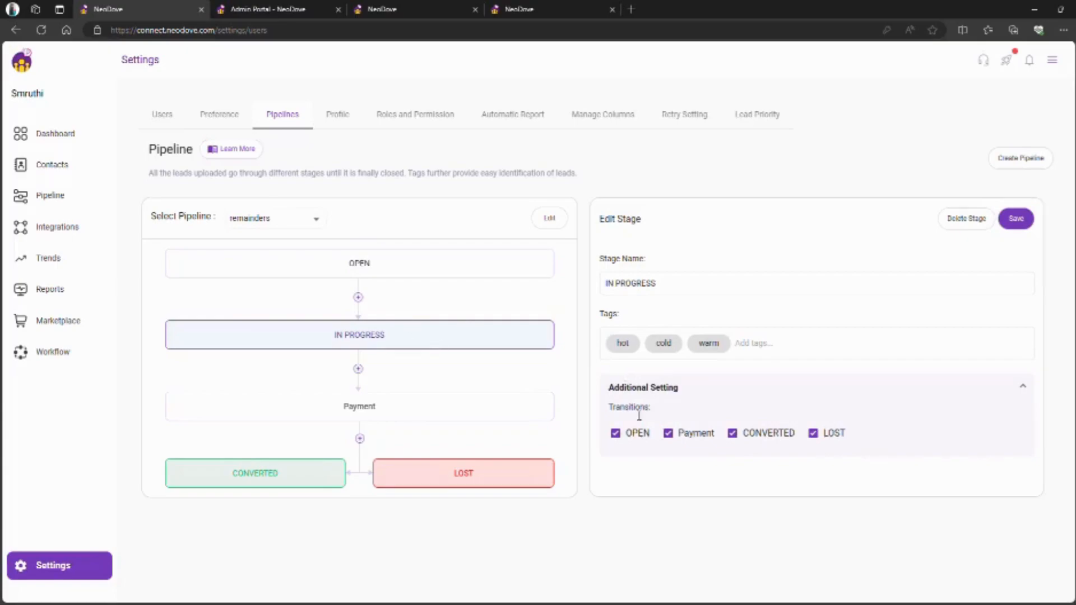
pyautogui.click(615, 438)
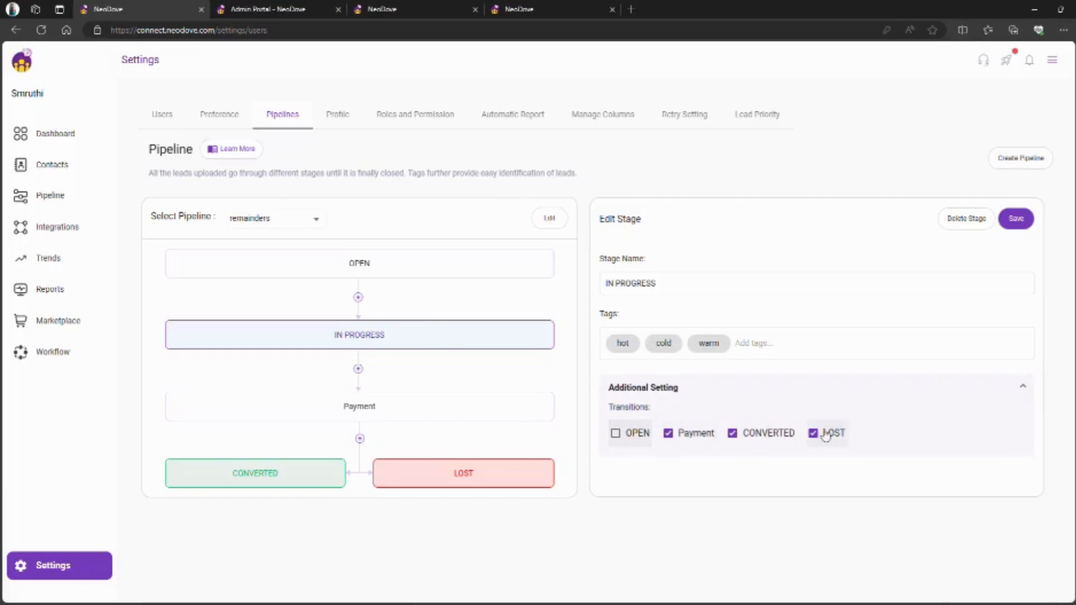
pyautogui.click(1019, 224)
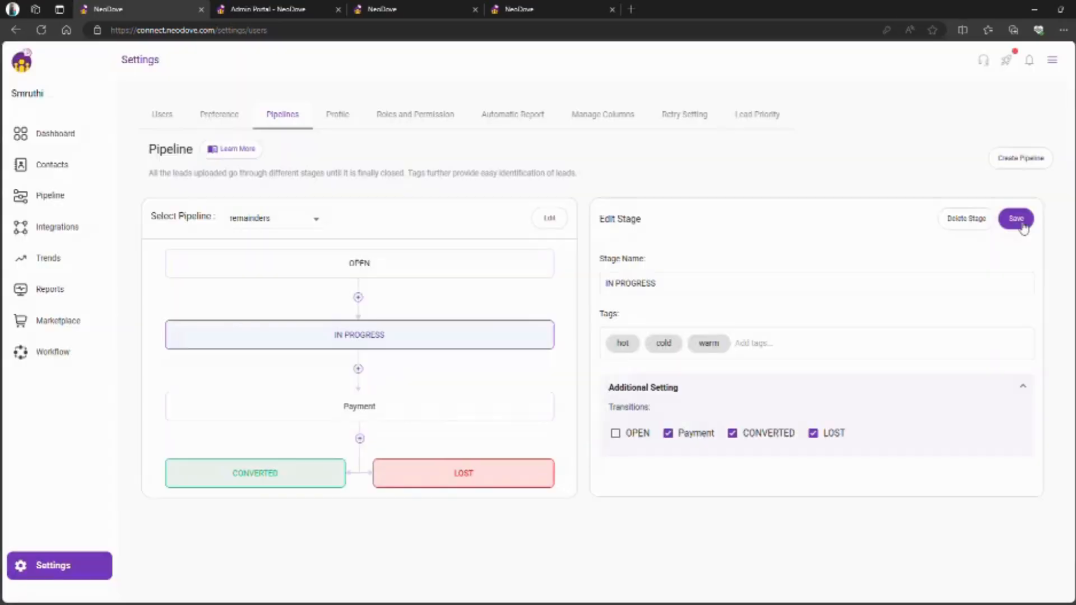
# - Uncheck OPEN and IN PROGRESS transitions for the Payment stage and save
pyautogui.click(497, 409)
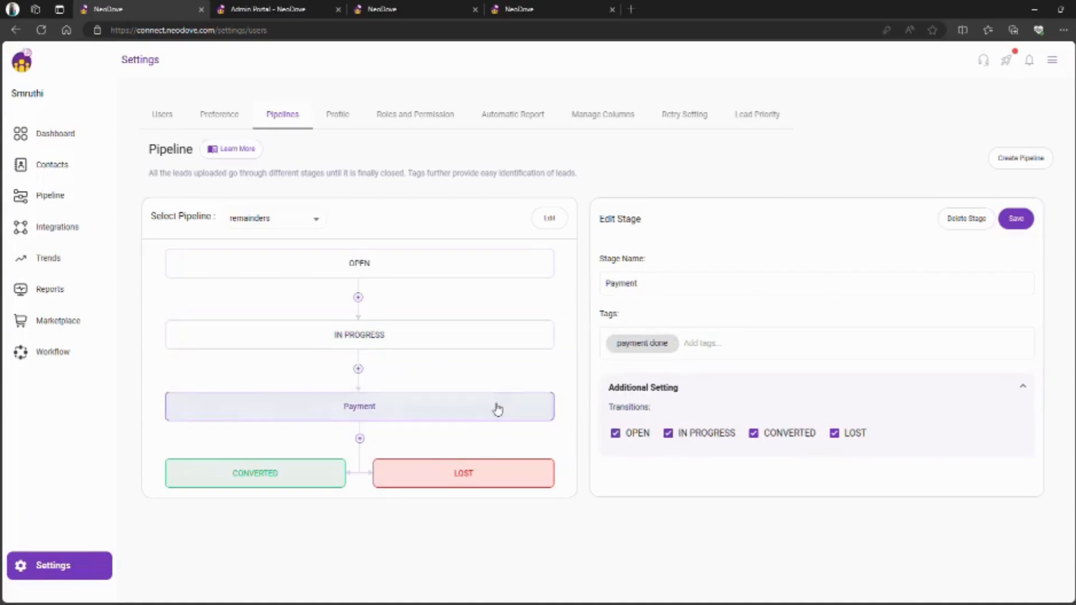
pyautogui.click(628, 436)
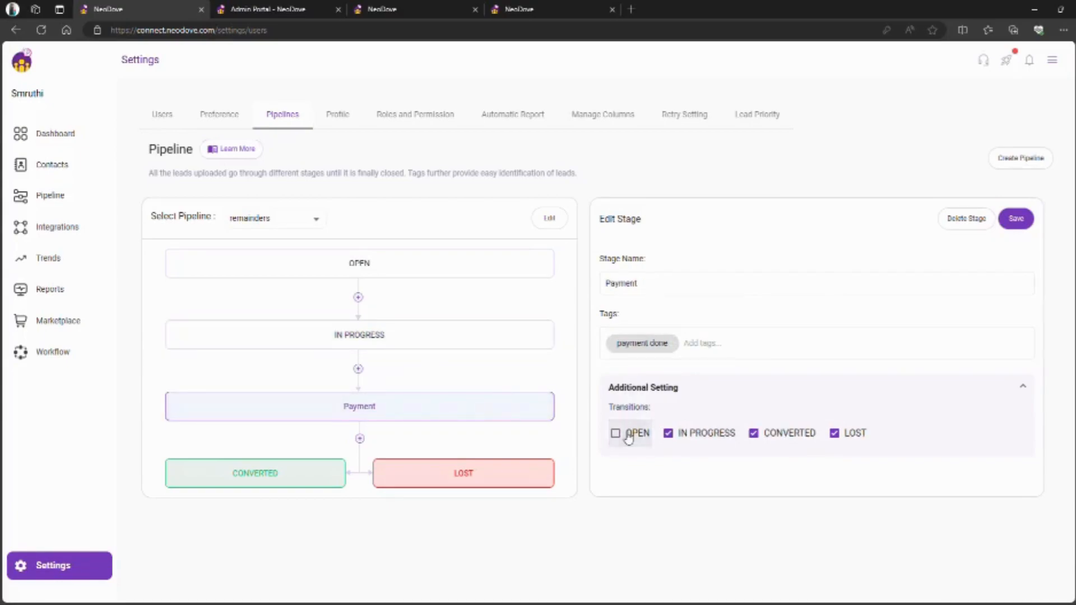
pyautogui.click(681, 440)
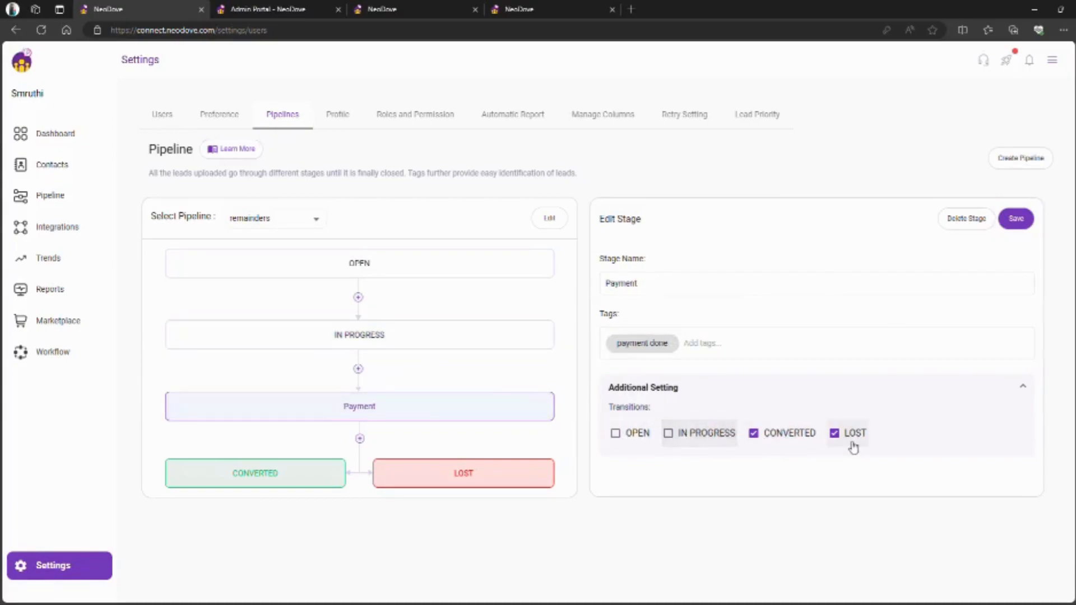
pyautogui.click(1014, 217)
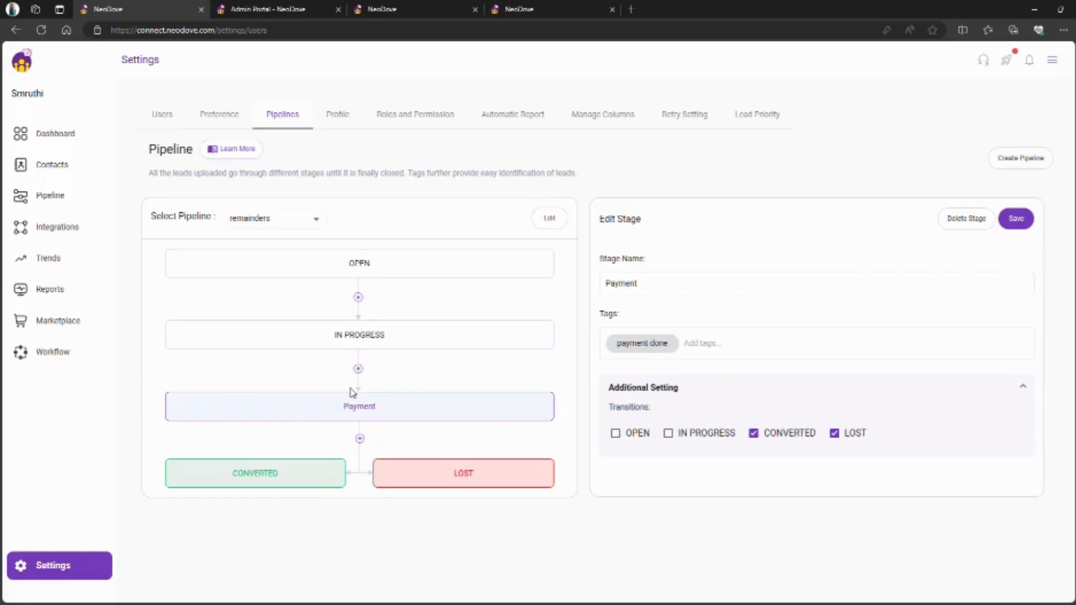
# - Open the remainders pipeline from the sidebar's Pipeline list
pyautogui.click(77, 205)
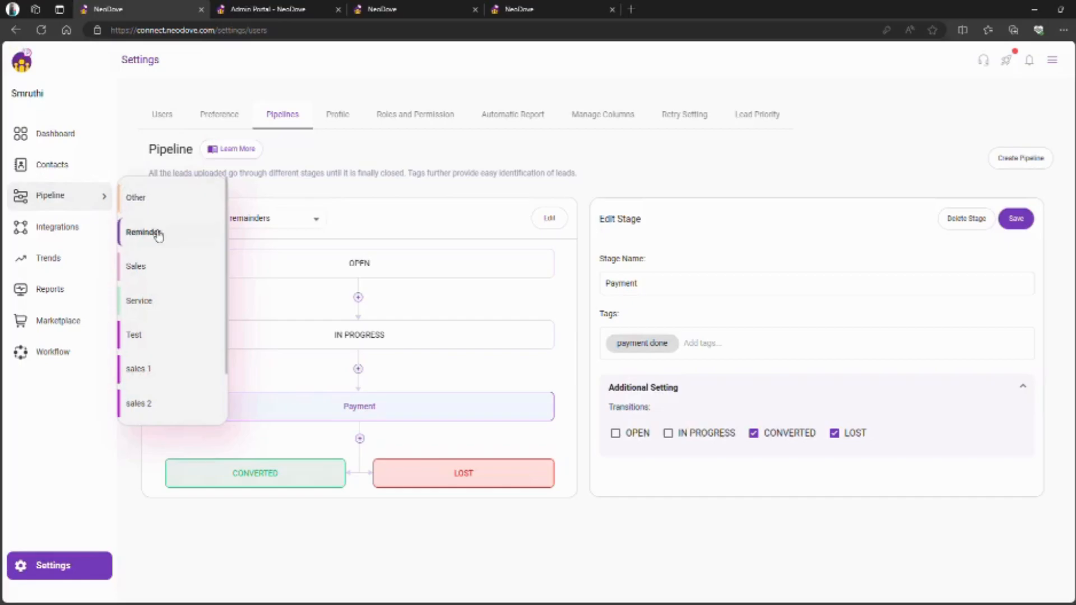
pyautogui.scroll(-1, 156, 277)
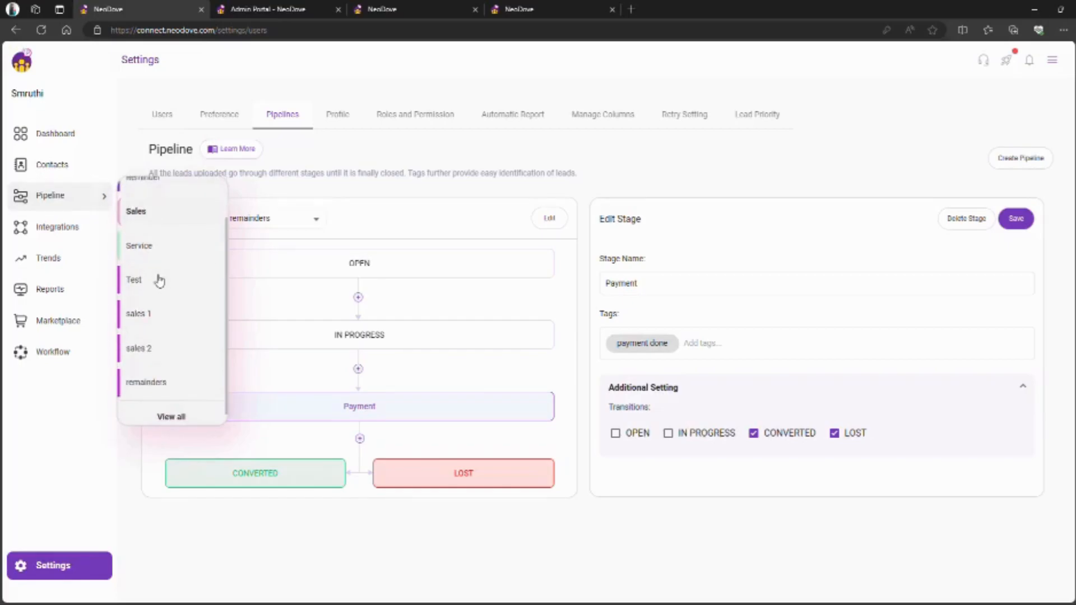
pyautogui.click(168, 384)
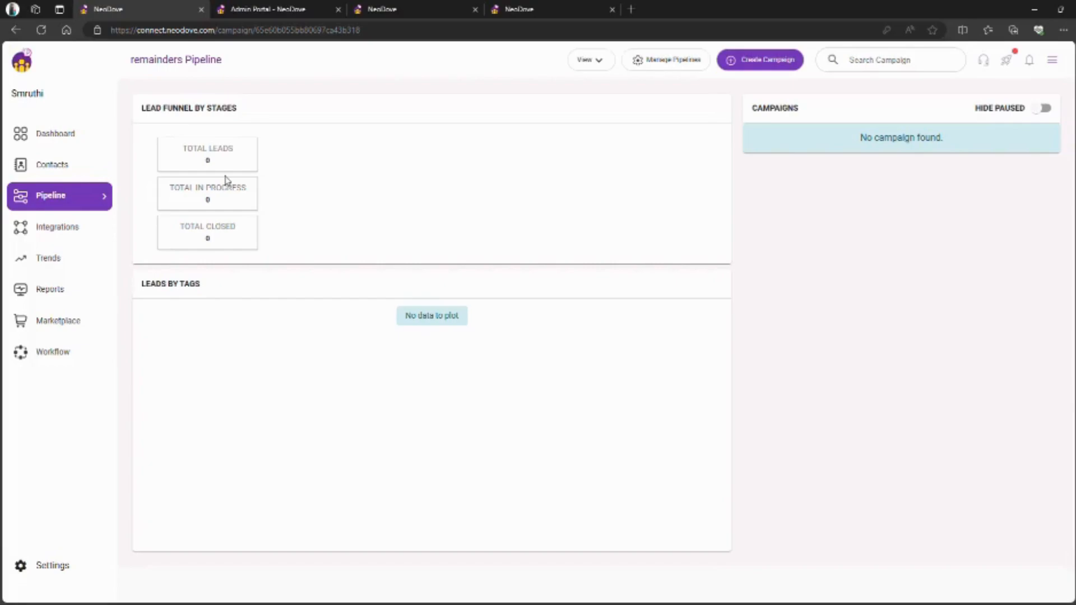
# - Start a new campaign and replace its default name with DEMO
pyautogui.click(760, 61)
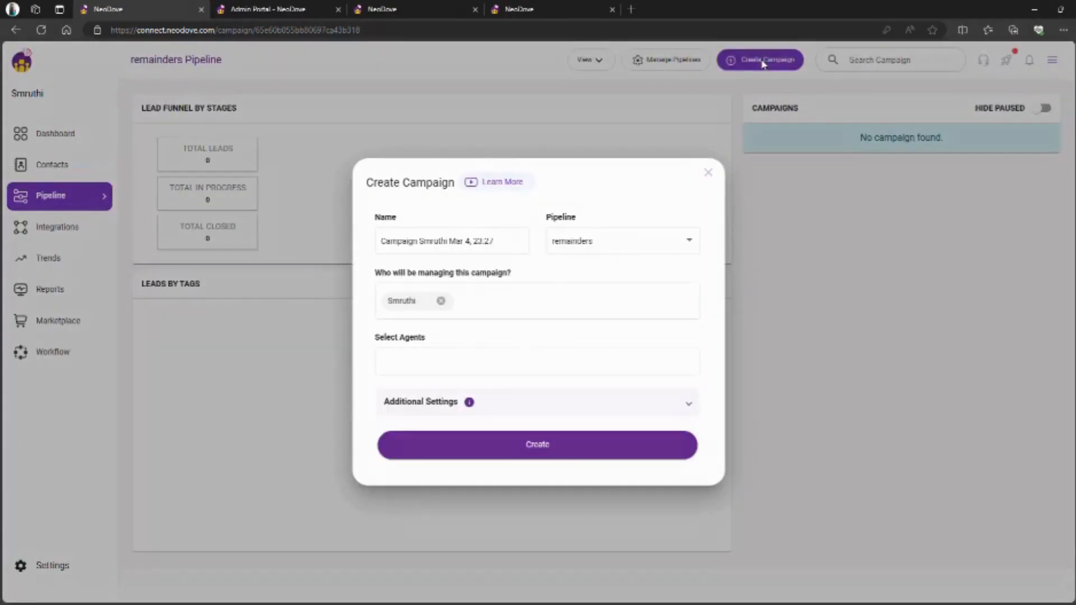
pyautogui.click(498, 242)
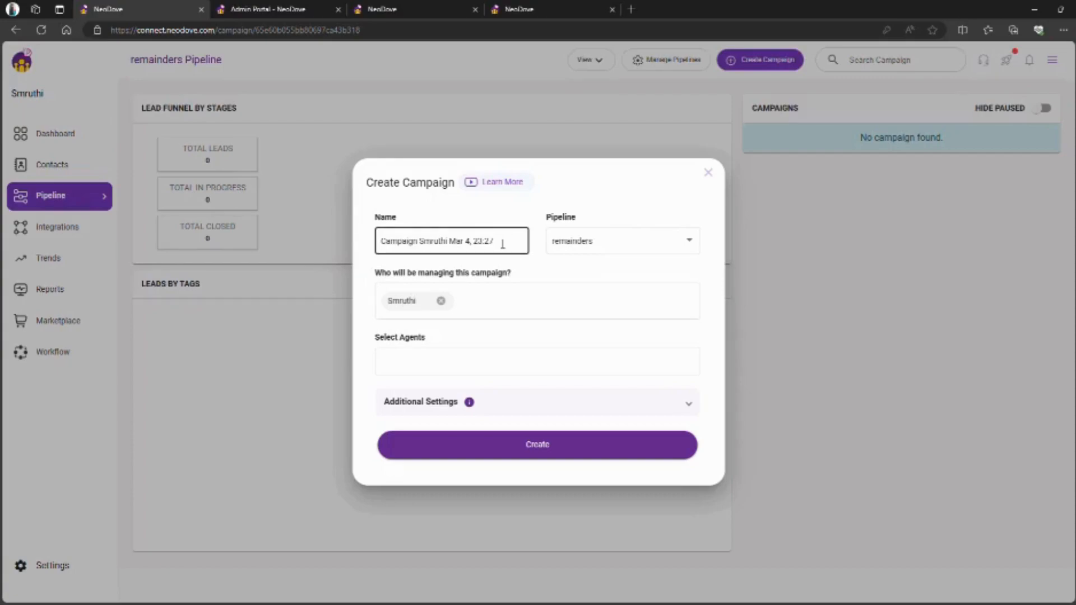
pyautogui.click(504, 248)
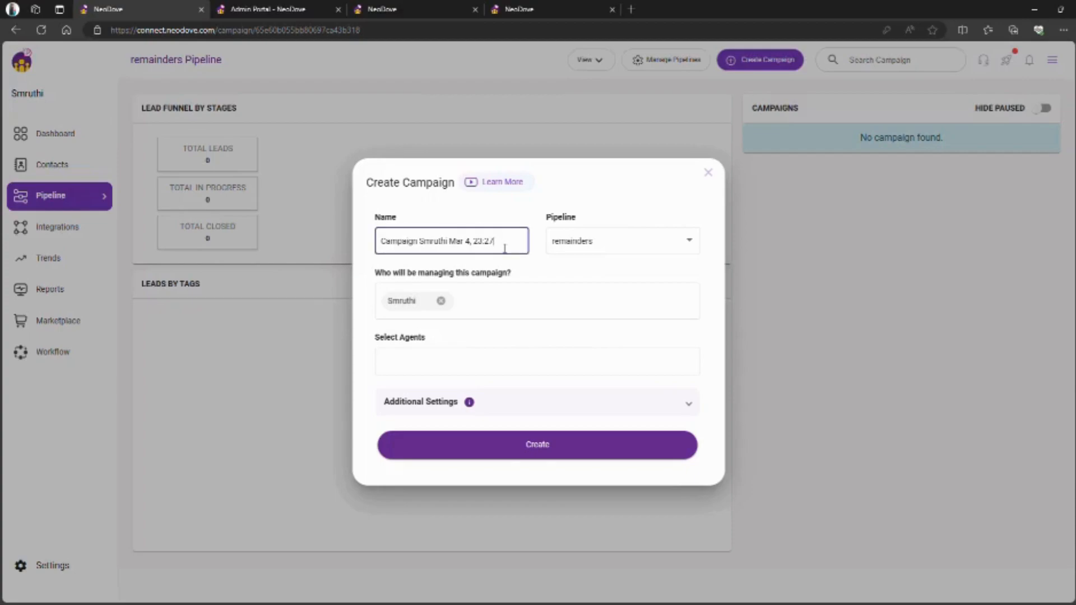
pyautogui.hotkey('ctrl', 'a')
pyautogui.press('BackSpace')
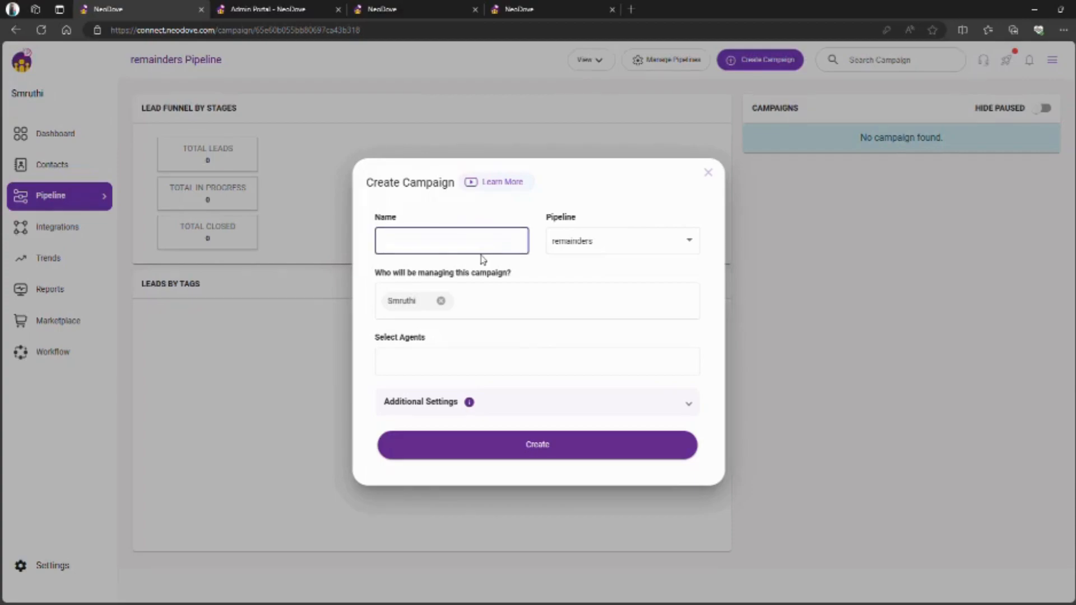
pyautogui.write('DLMO')
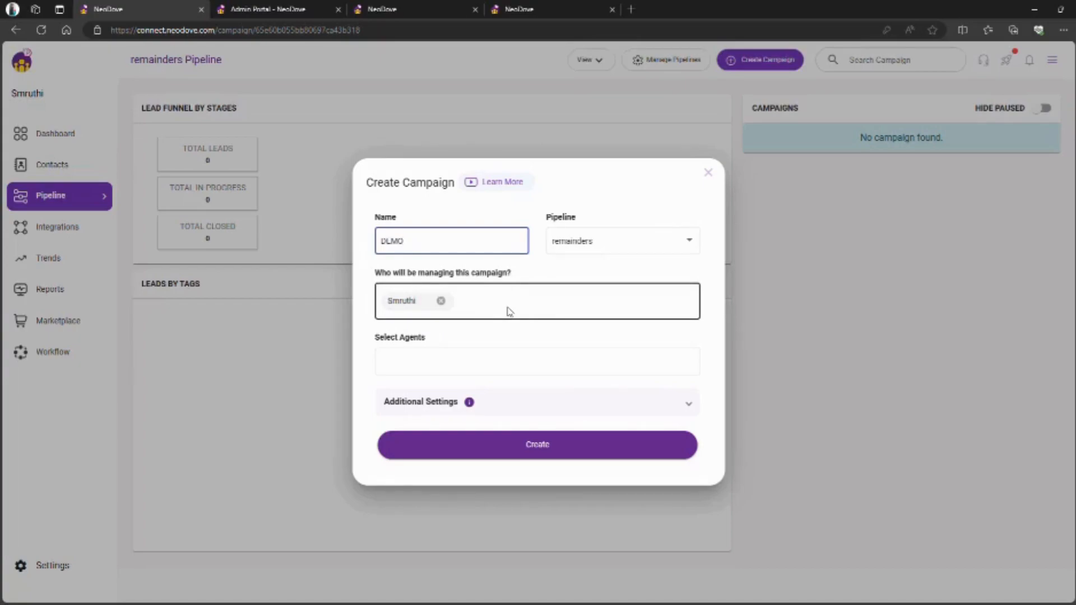
# - Add a second manager and three agents to the campaign, and expand Additional Settings
pyautogui.click(547, 309)
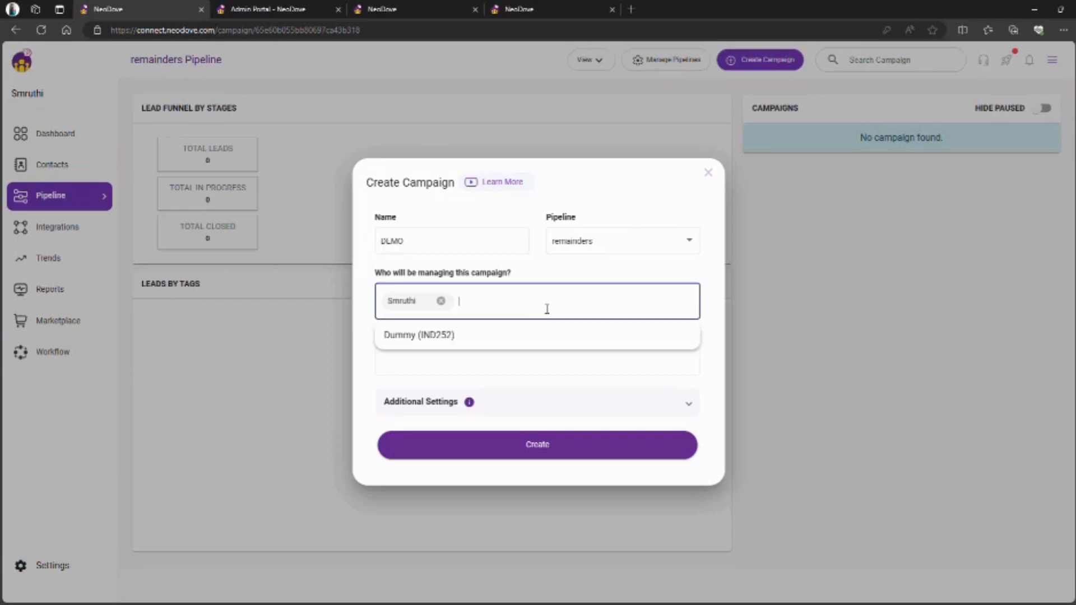
pyautogui.click(495, 344)
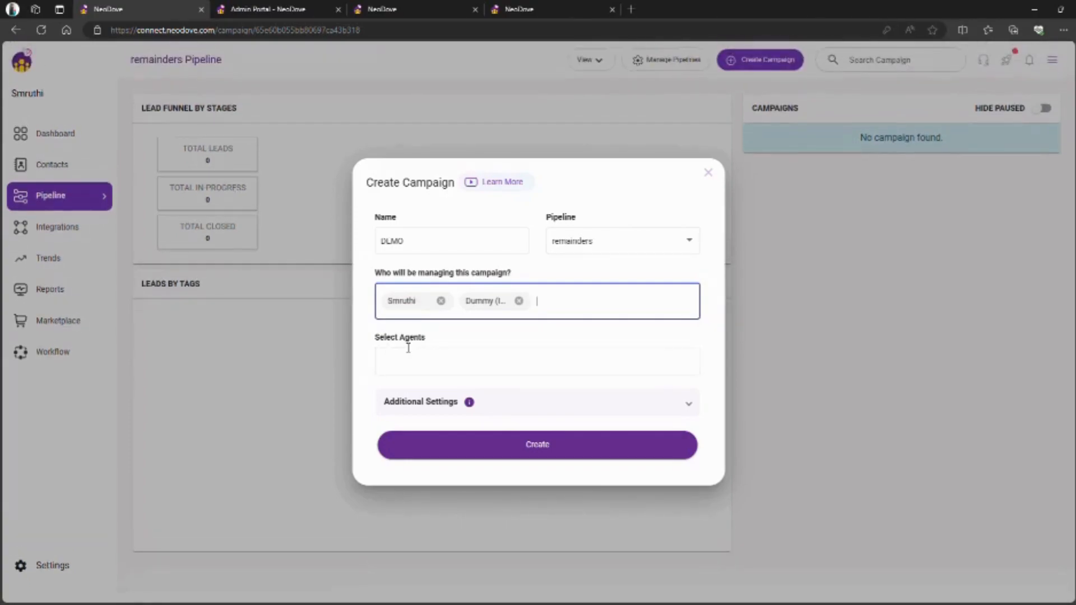
pyautogui.click(465, 363)
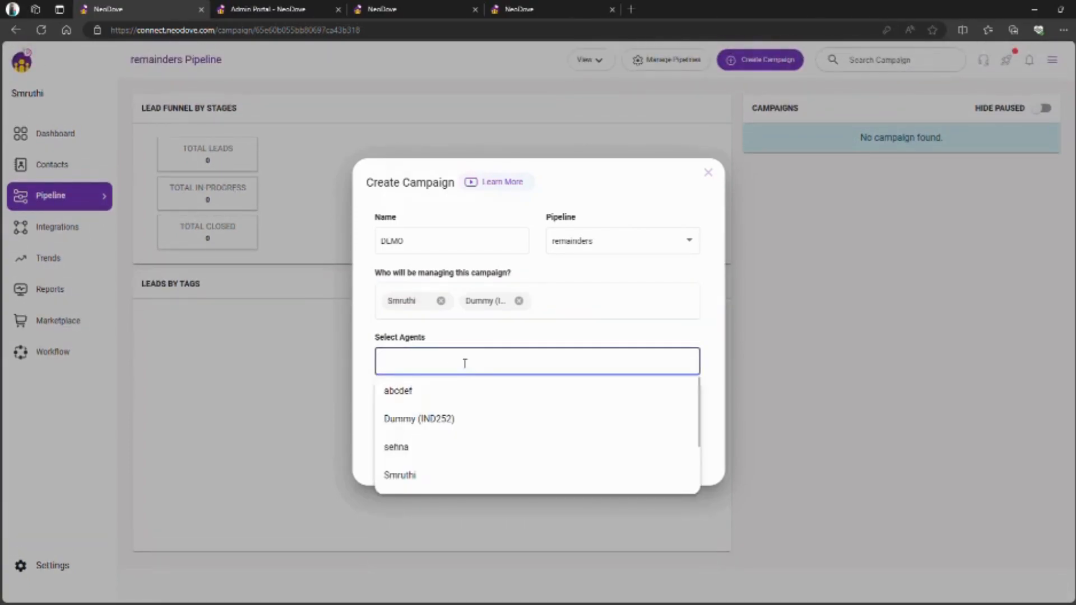
pyautogui.click(435, 394)
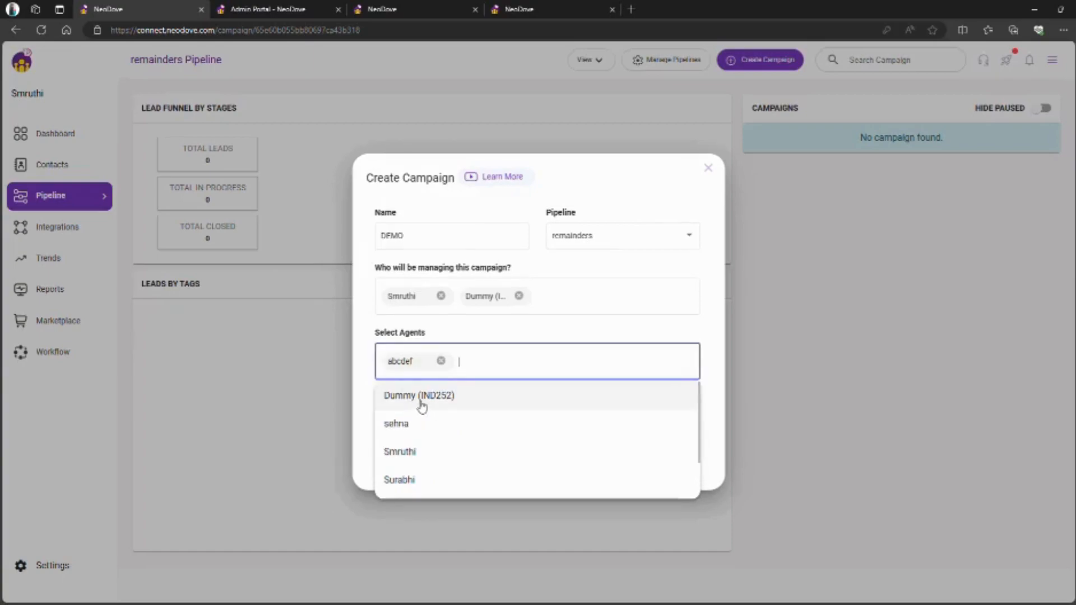
pyautogui.click(441, 402)
pyautogui.click(436, 399)
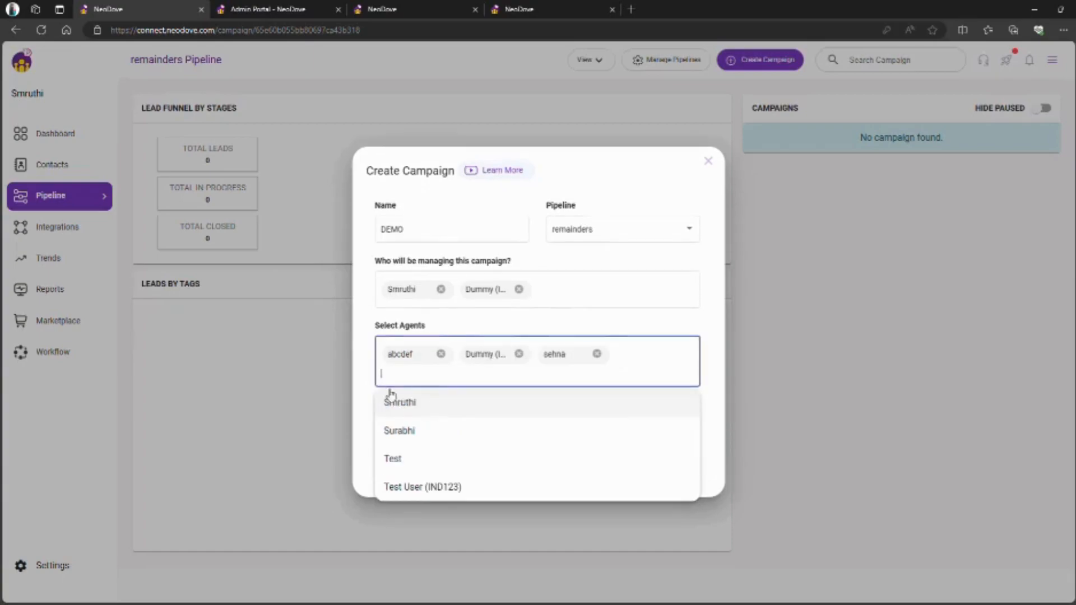
pyautogui.click(624, 329)
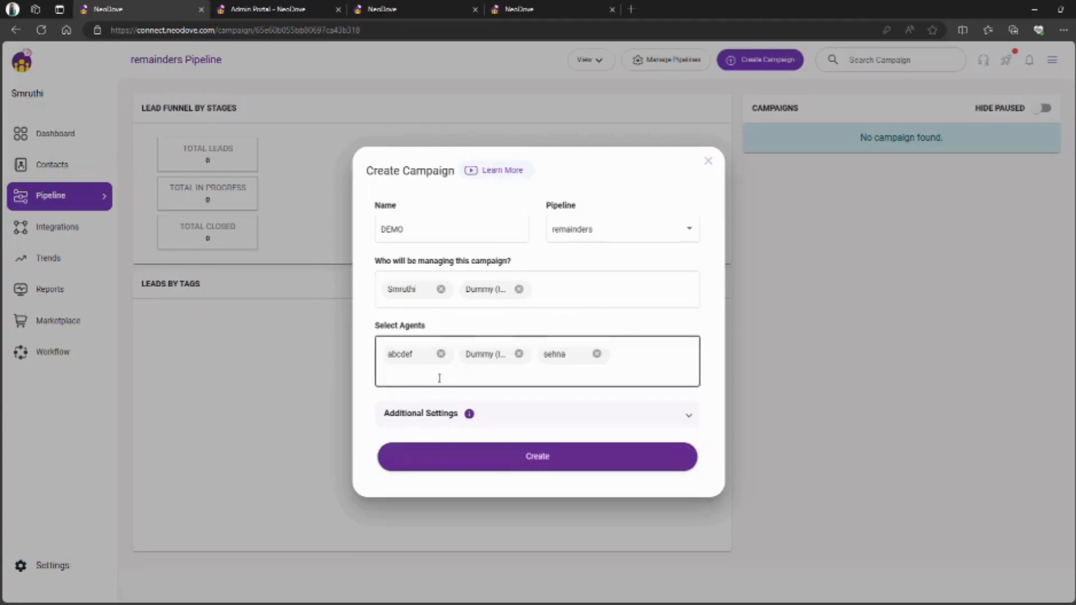
pyautogui.click(507, 423)
pyautogui.scroll(1, 508, 423)
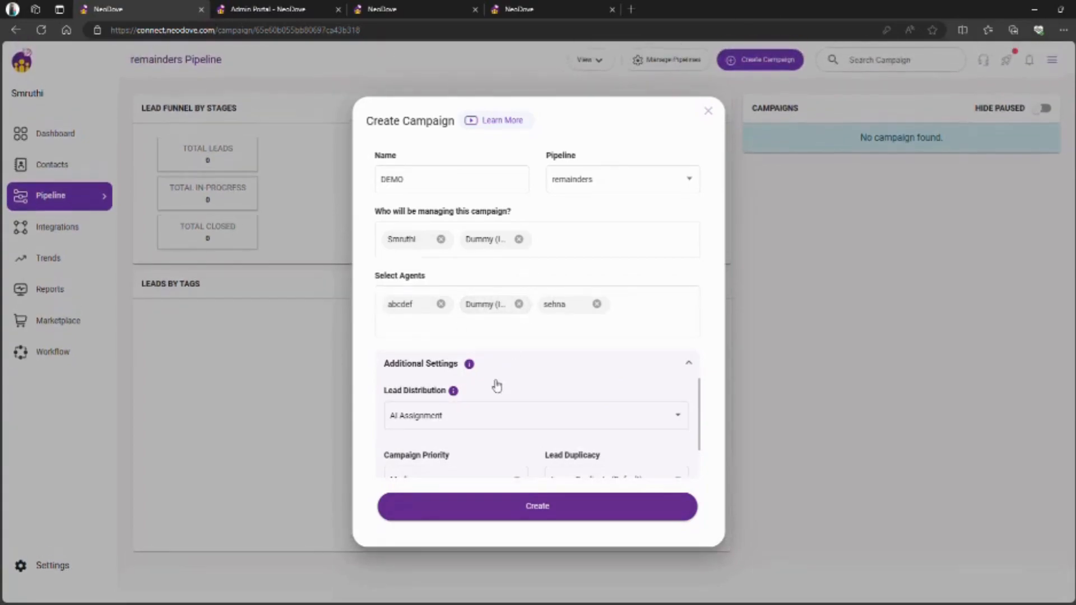
# - Change lead distribution to Equal Assignment, then to Conditional Assignment, and open Set Conditions
pyautogui.click(464, 415)
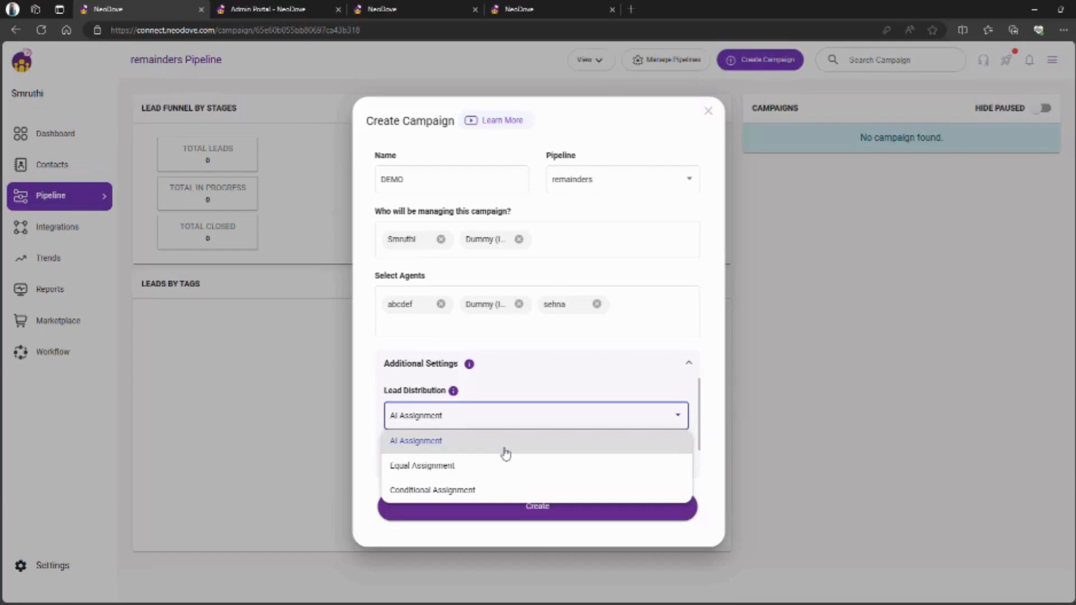
pyautogui.click(499, 465)
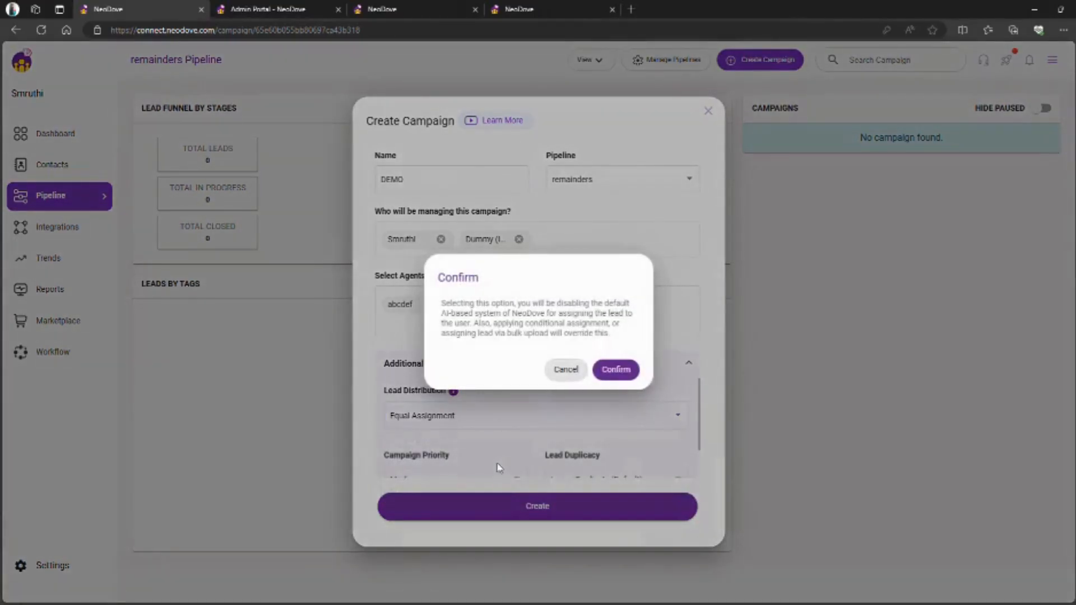
pyautogui.click(616, 369)
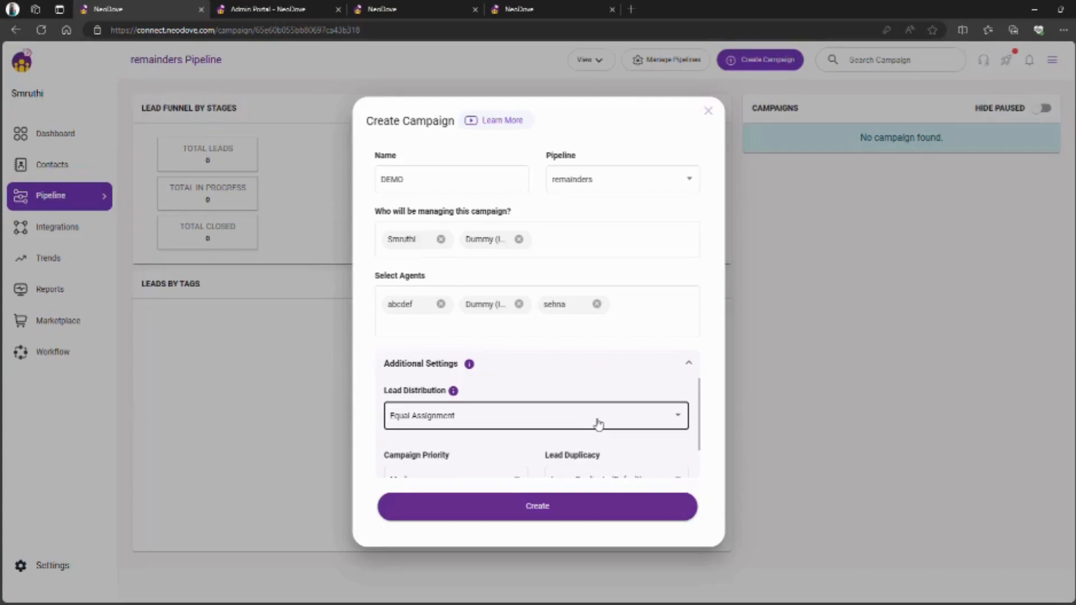
pyautogui.click(598, 424)
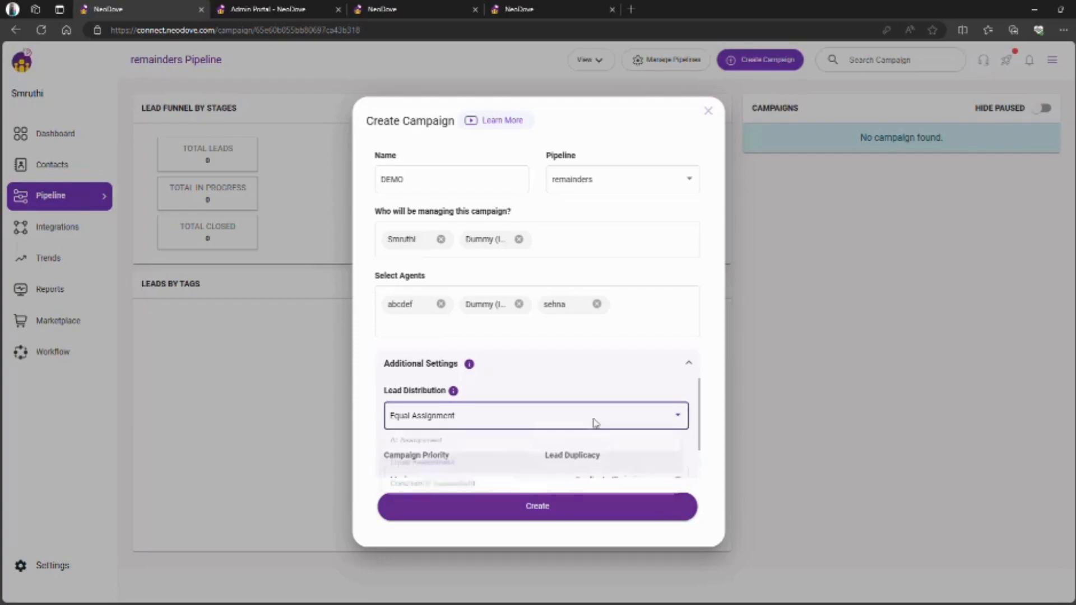
pyautogui.click(529, 499)
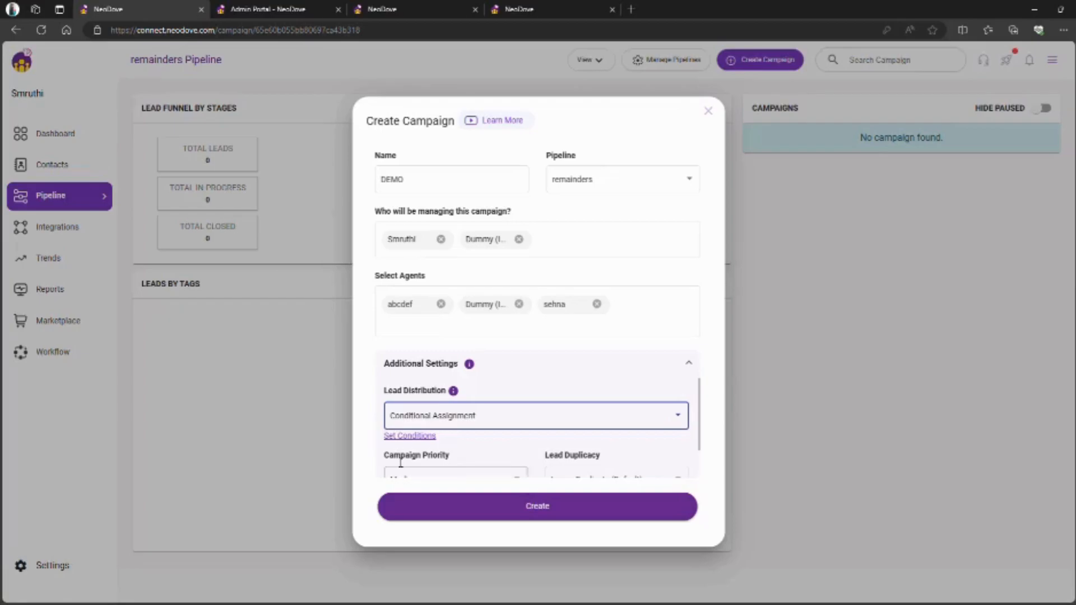
pyautogui.click(413, 436)
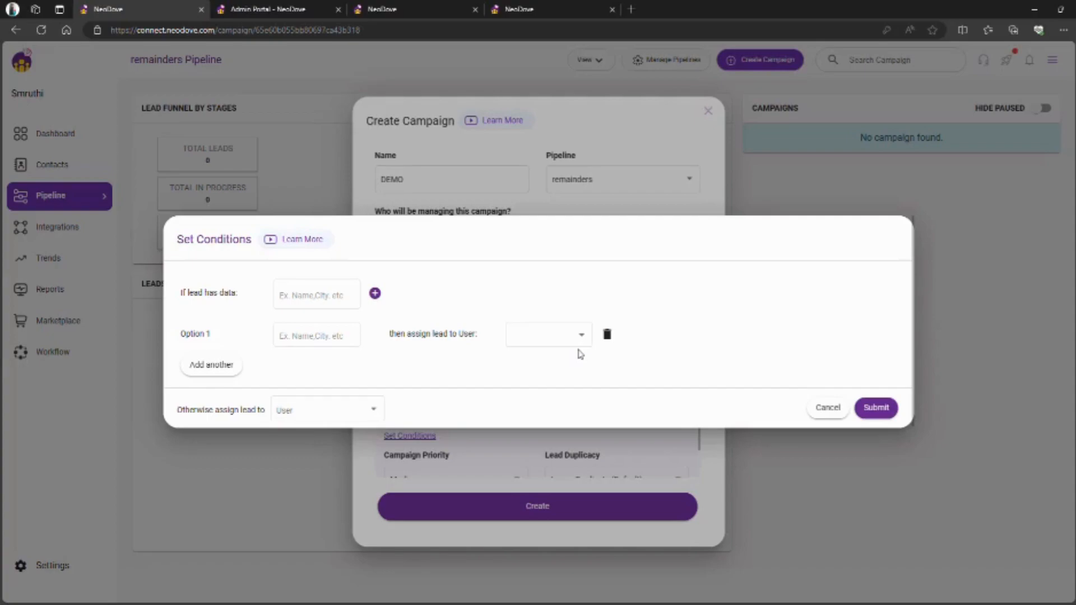
# - Add a condition assigning leads whose CITY is BANGALORE to a chosen user, and submit
pyautogui.click(283, 295)
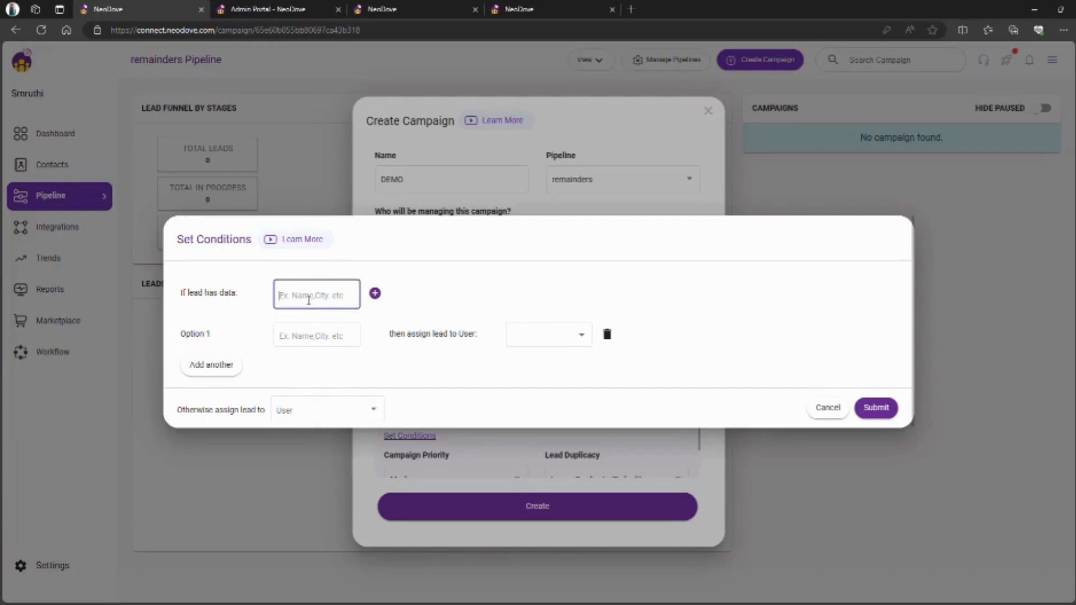
pyautogui.write('cITY')
pyautogui.click(354, 344)
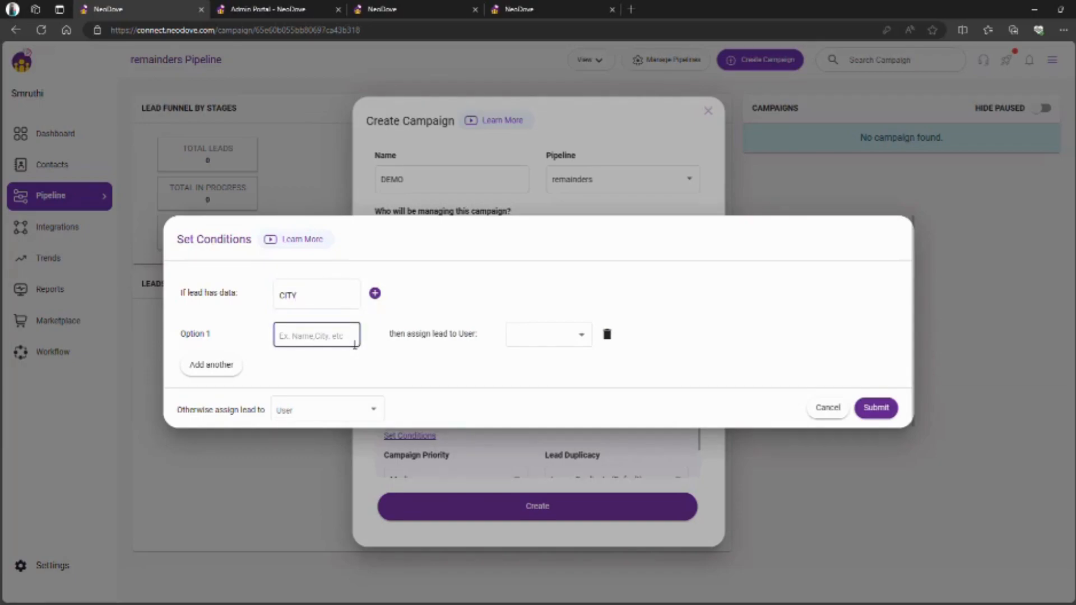
pyautogui.write('BANGALORE')
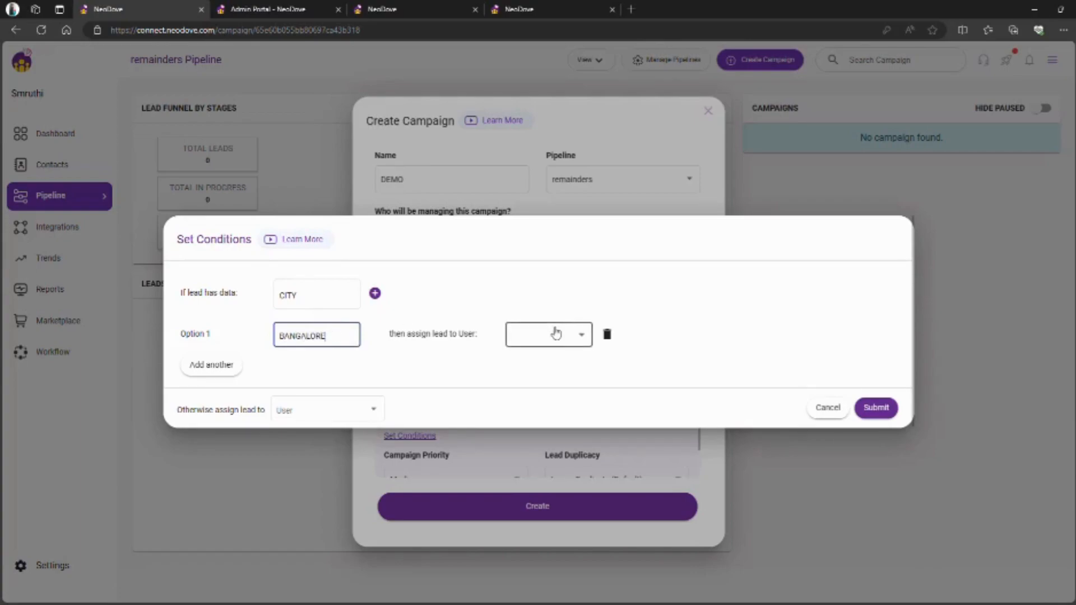
pyautogui.click(556, 333)
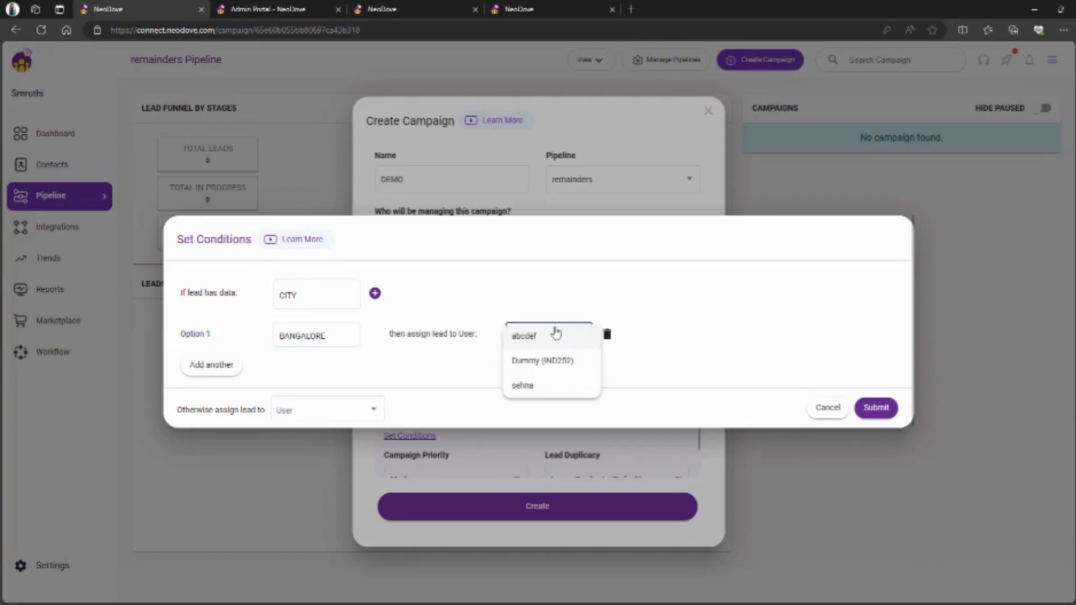
pyautogui.click(551, 367)
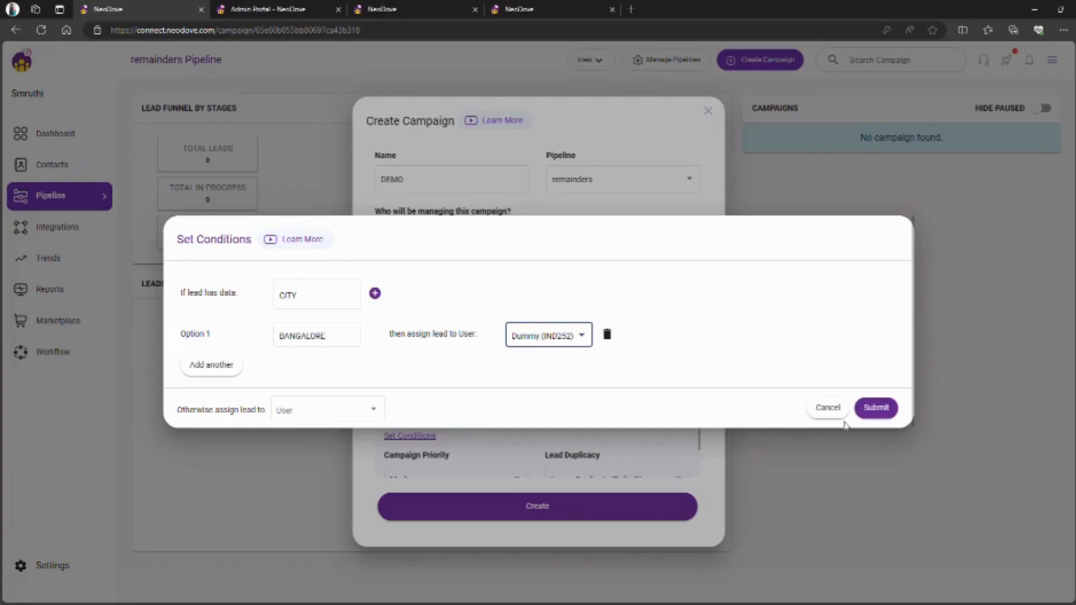
pyautogui.click(828, 409)
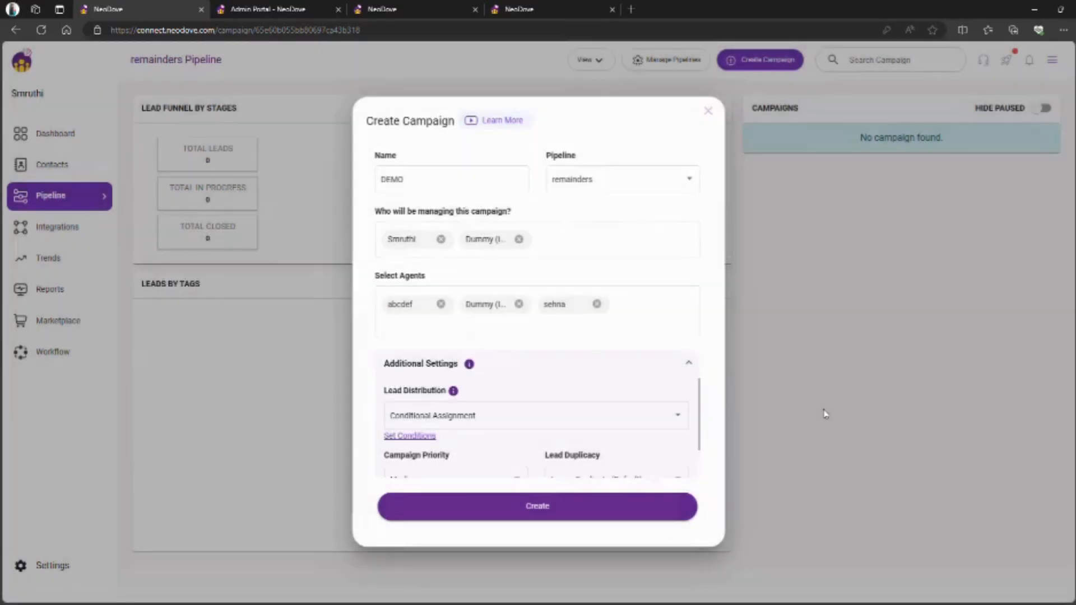
# - Set DEMO's lead distribution to AI Assignment, keeping Medium priority and Ignore Duplicate (Default)
pyautogui.click(665, 421)
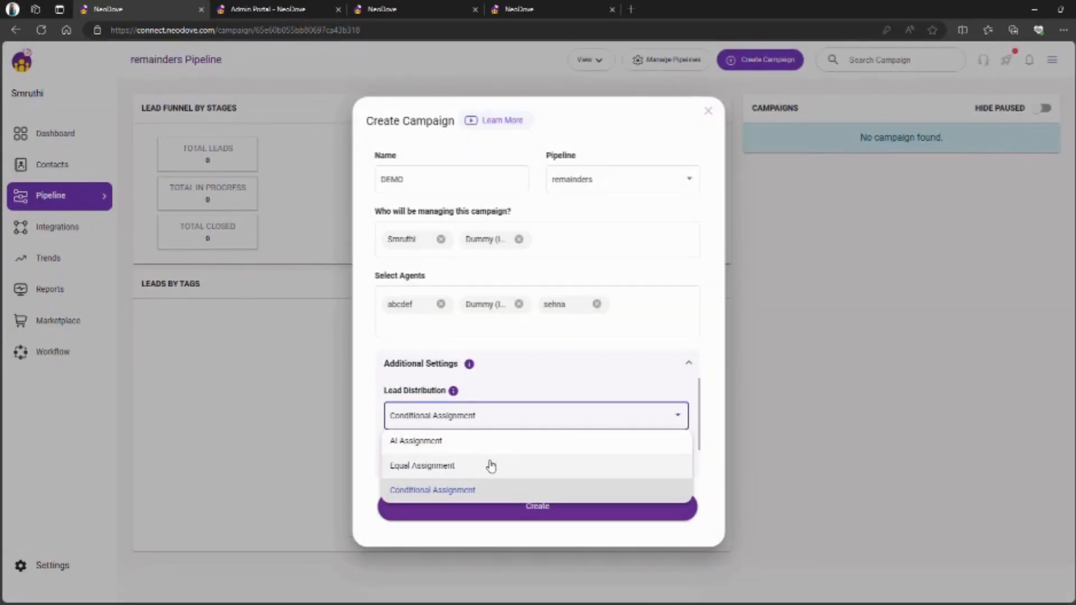
pyautogui.click(510, 452)
pyautogui.scroll(-2, 506, 448)
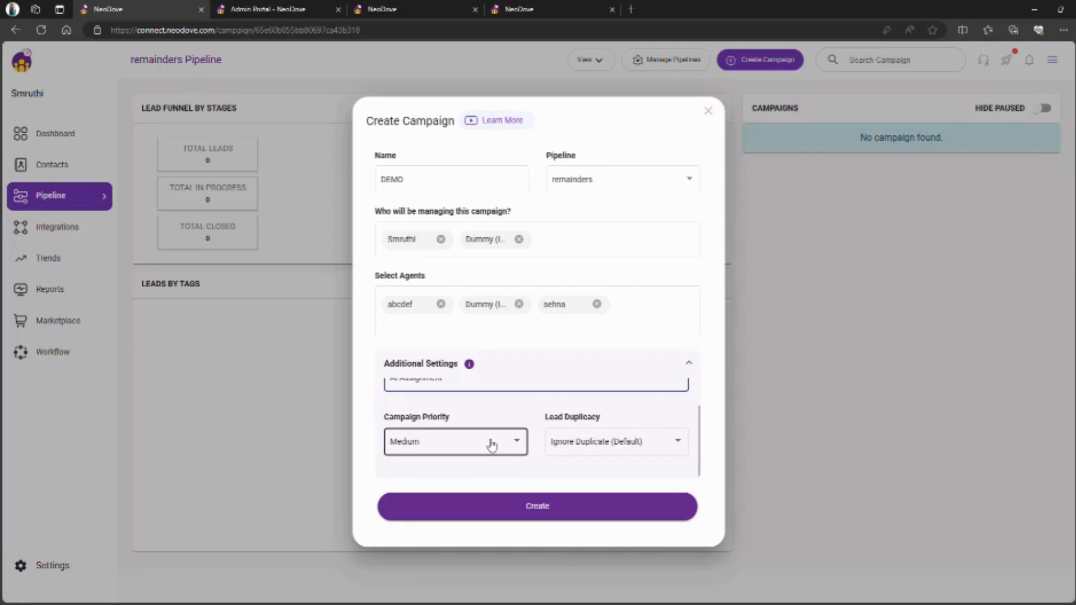
pyautogui.click(491, 443)
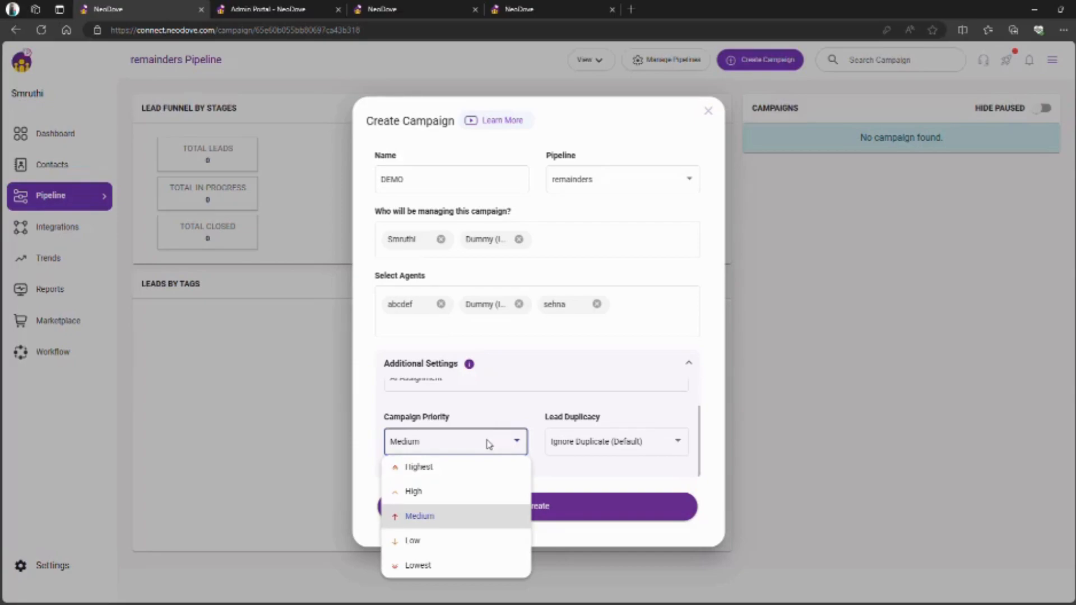
pyautogui.click(635, 445)
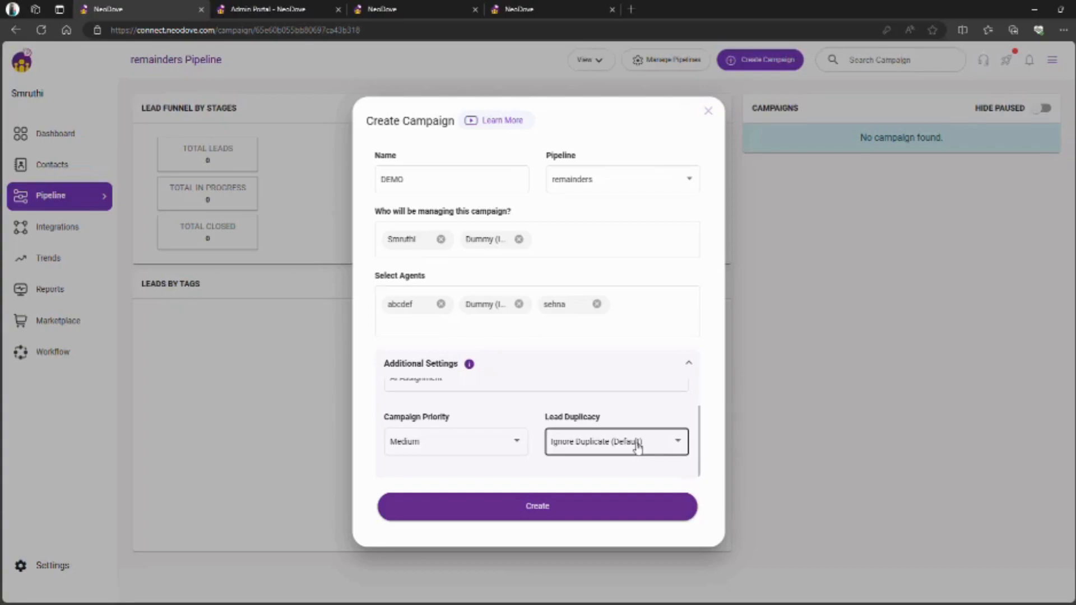
pyautogui.click(636, 444)
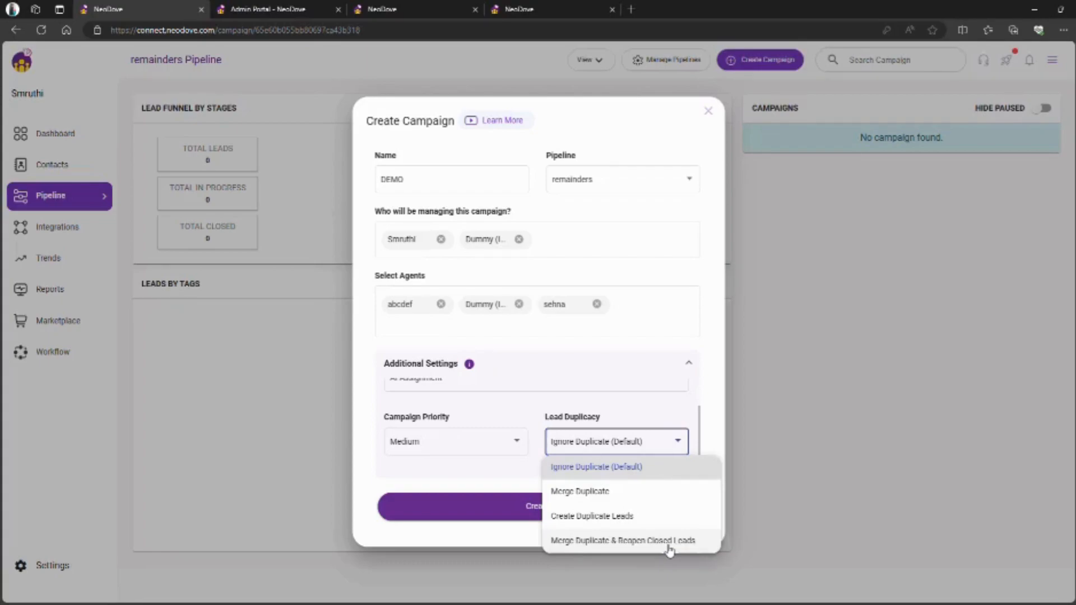
pyautogui.click(645, 473)
# - Submit the Create Campaign dialog to create the DEMO campaign with Medium priority
pyautogui.click(589, 506)
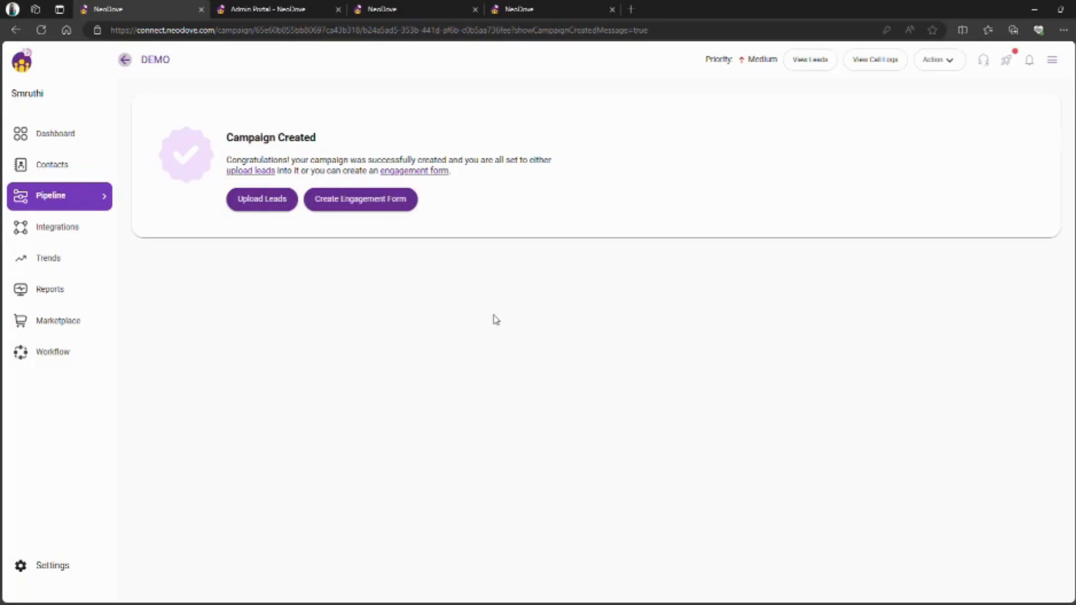
# - Open the DEMO engagement form editor and review its greeting script and two sample questions
pyautogui.click(395, 200)
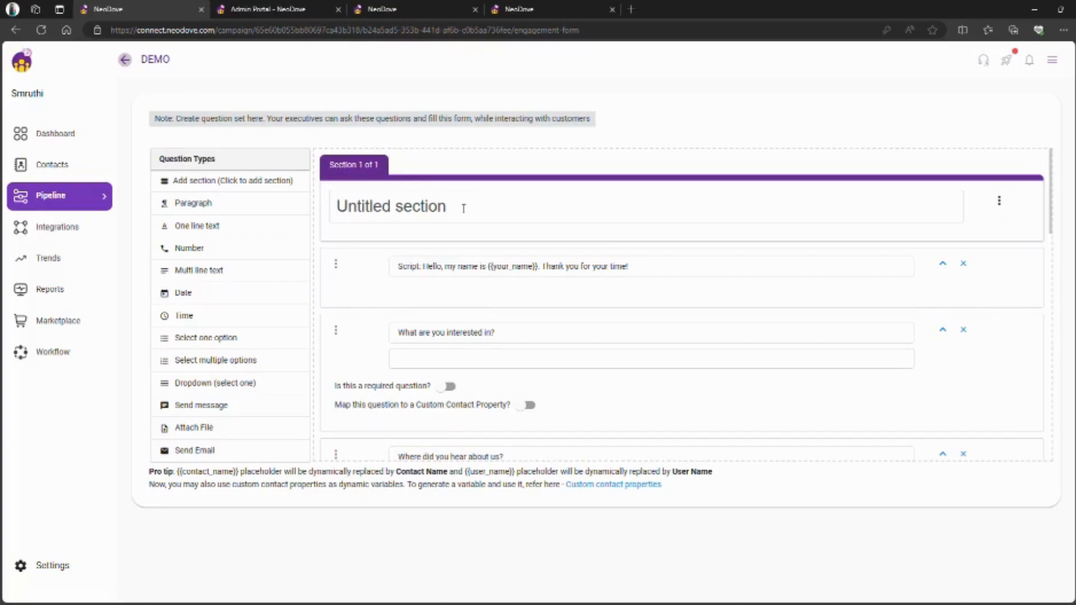
pyautogui.scroll(-6, 456, 348)
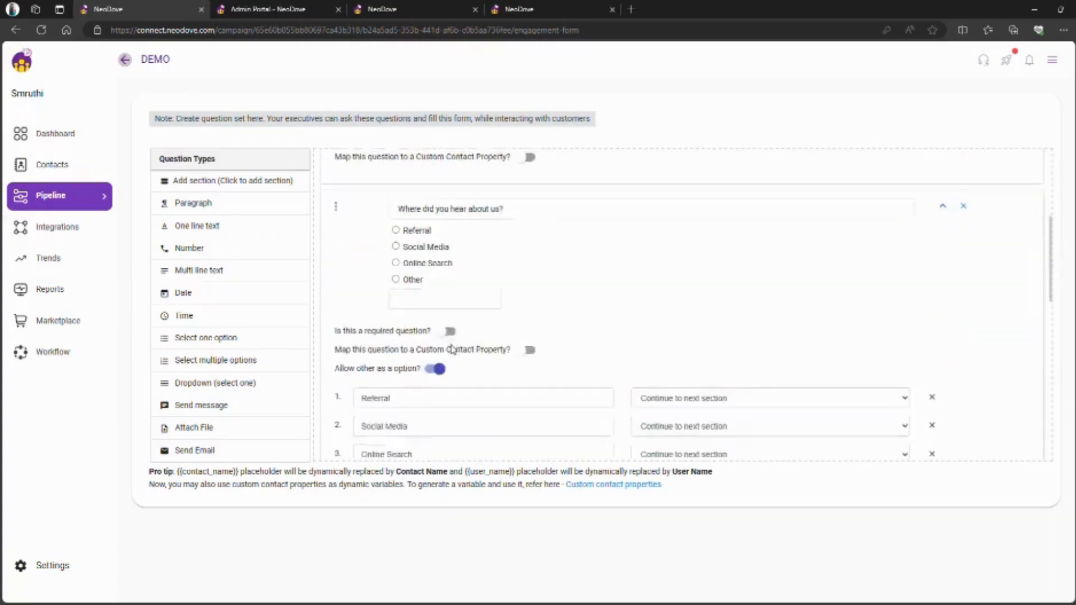
pyautogui.scroll(-9, 456, 350)
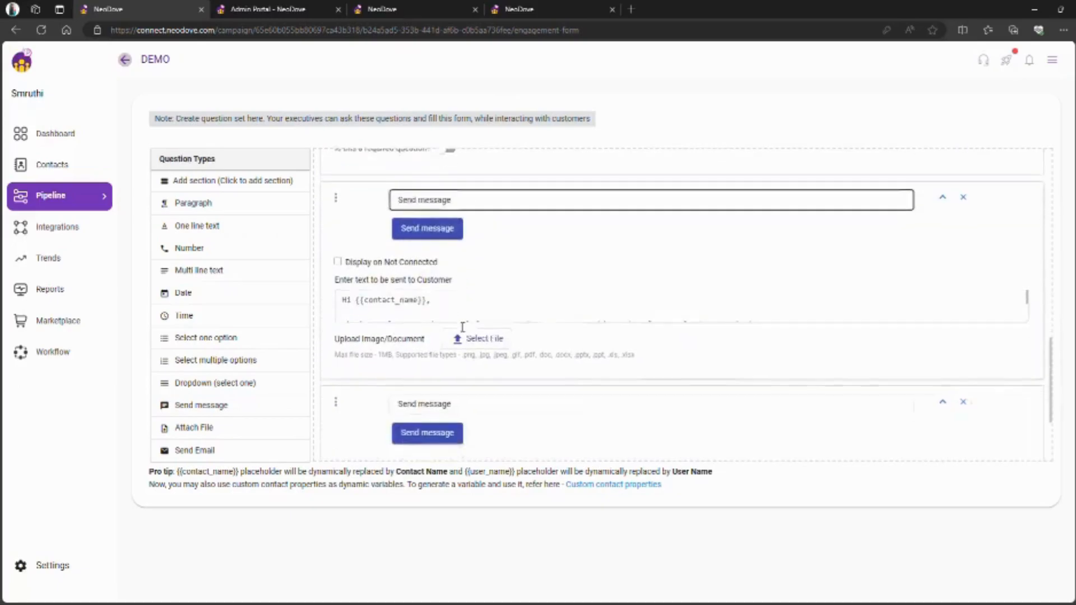
pyautogui.scroll(15, 461, 327)
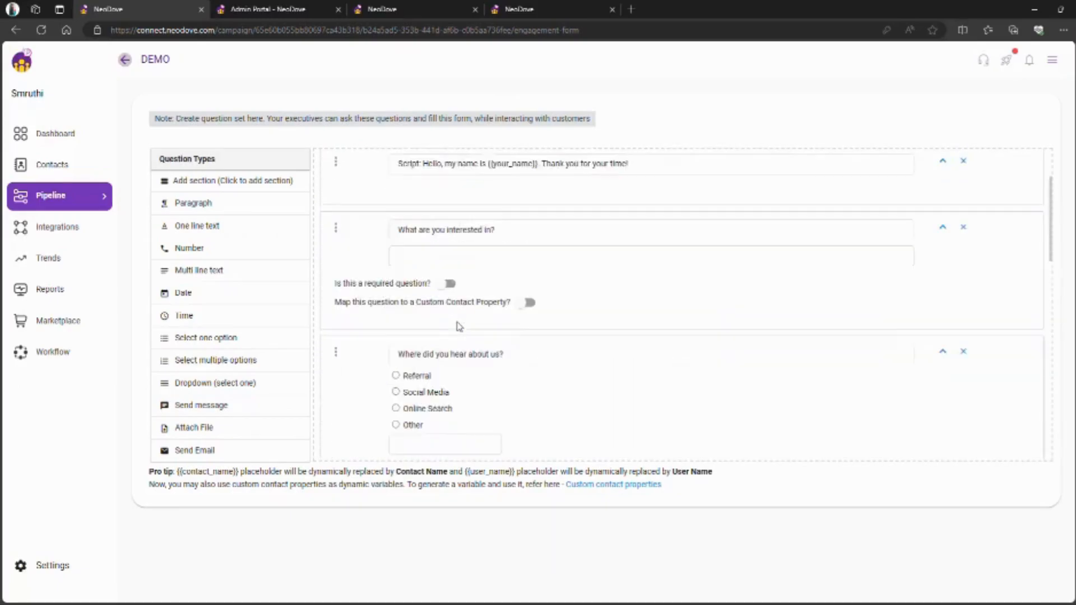
pyautogui.scroll(-1, 532, 328)
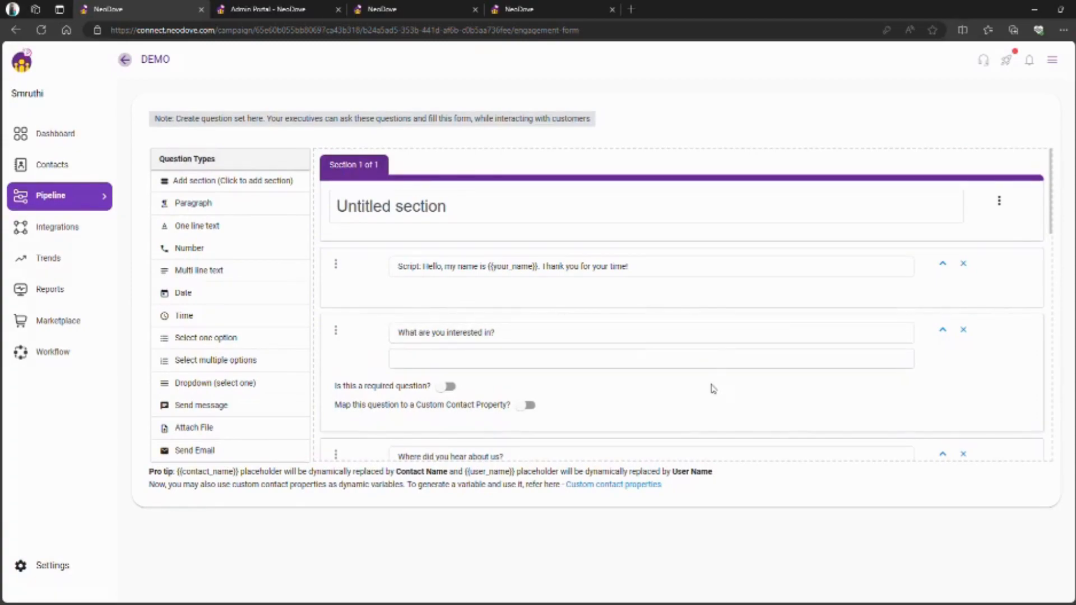
# - Replace the Script with a 'Hello, thank you for your time, my name is ....' paragraph and add Send message
pyautogui.click(968, 271)
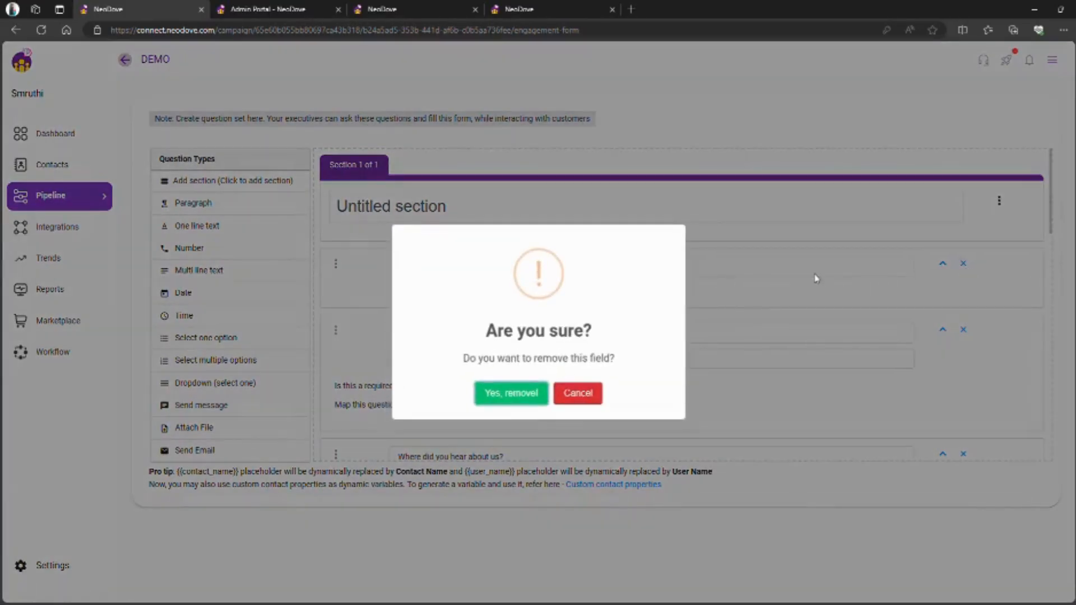
pyautogui.click(535, 393)
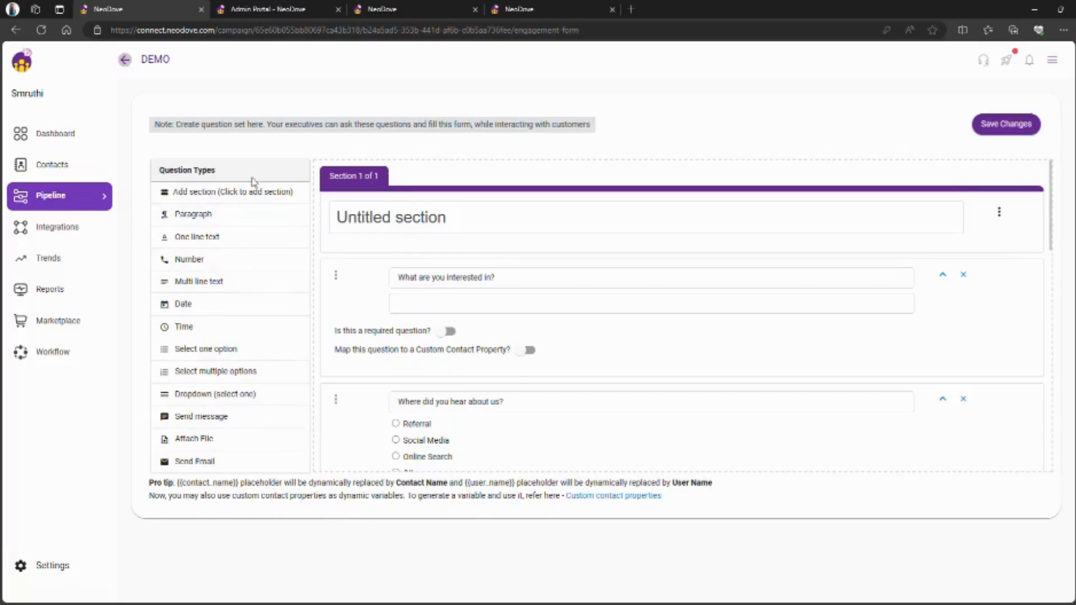
pyautogui.moveTo(271, 222); pyautogui.dragTo(449, 286)
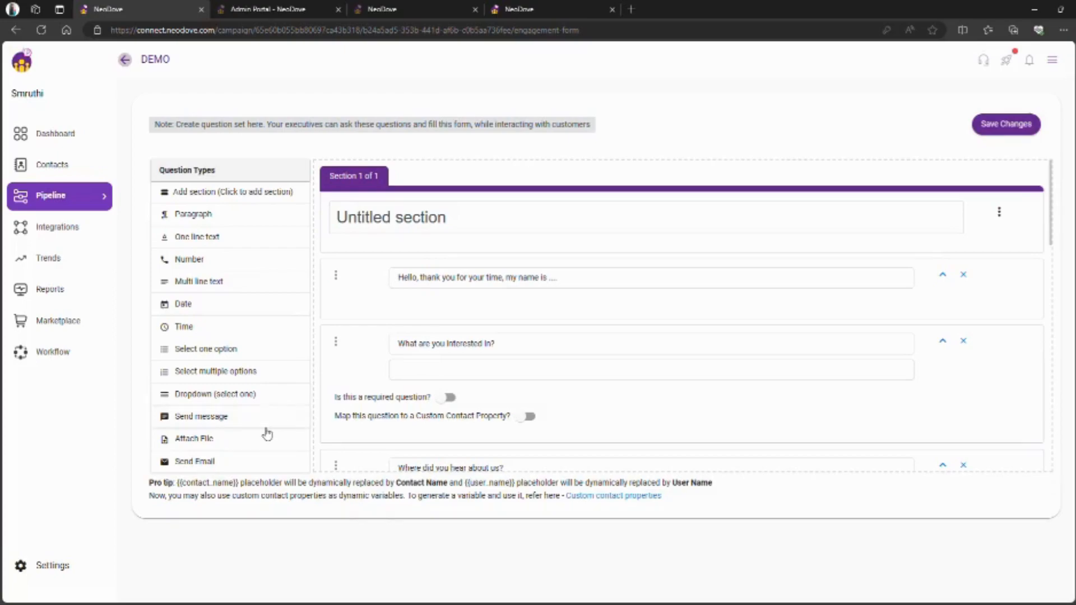
pyautogui.click(307, 428)
pyautogui.scroll(-10, 373, 413)
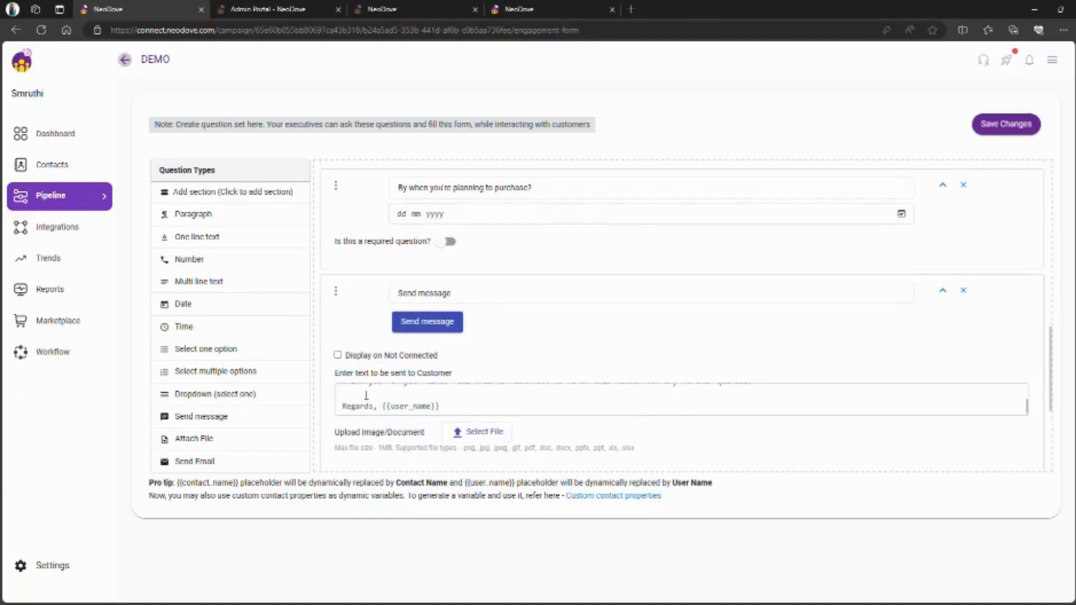
# - Paste a 'Regards, {{user_name}}' sign-off at the end of the Send message customer text
pyautogui.scroll(5, 433, 403)
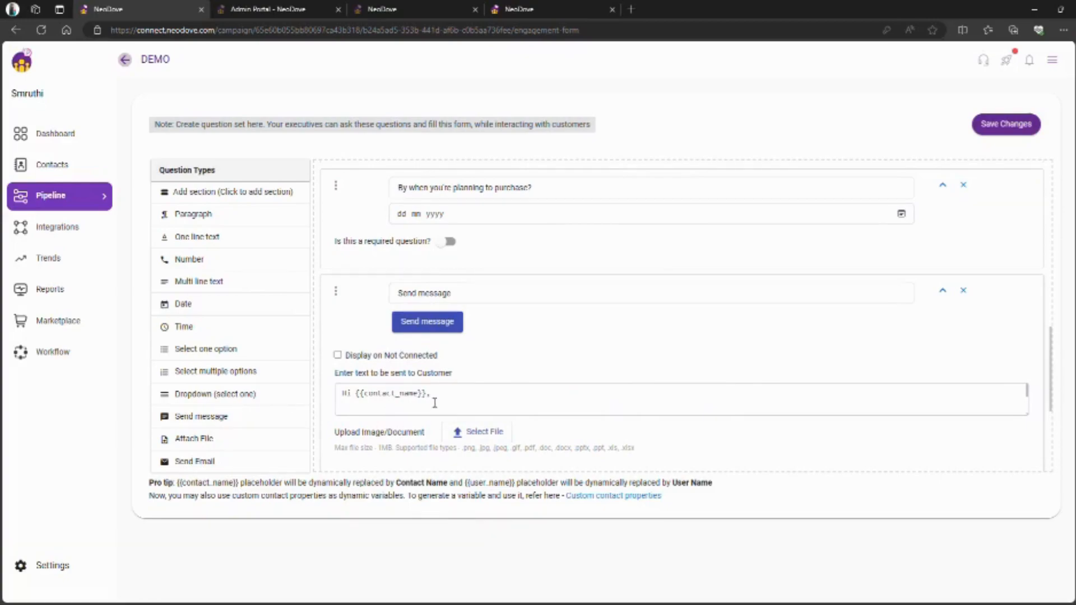
pyautogui.scroll(-4, 434, 402)
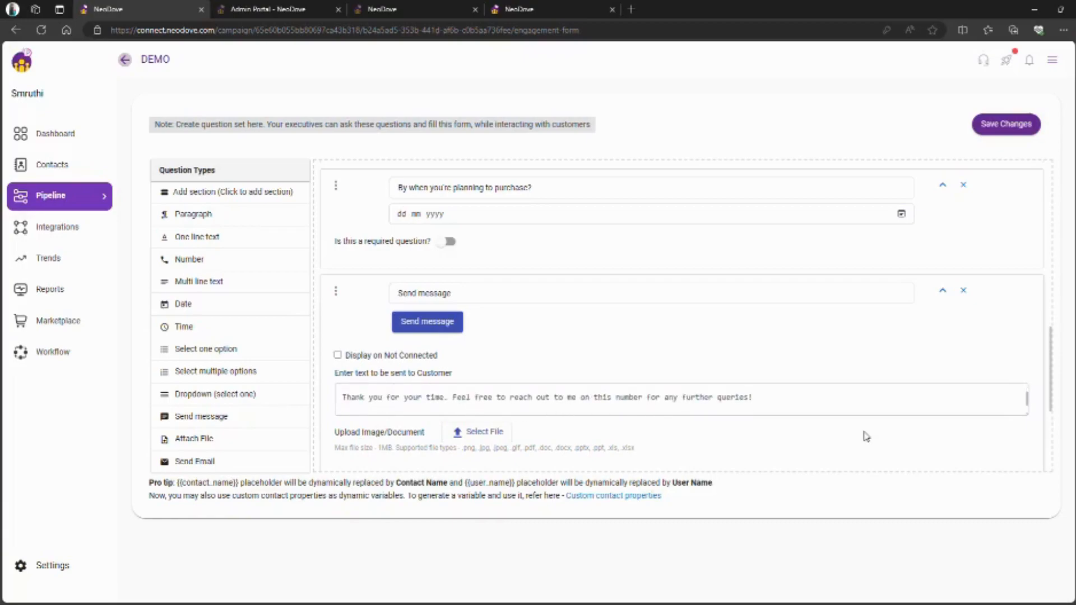
pyautogui.click(380, 407)
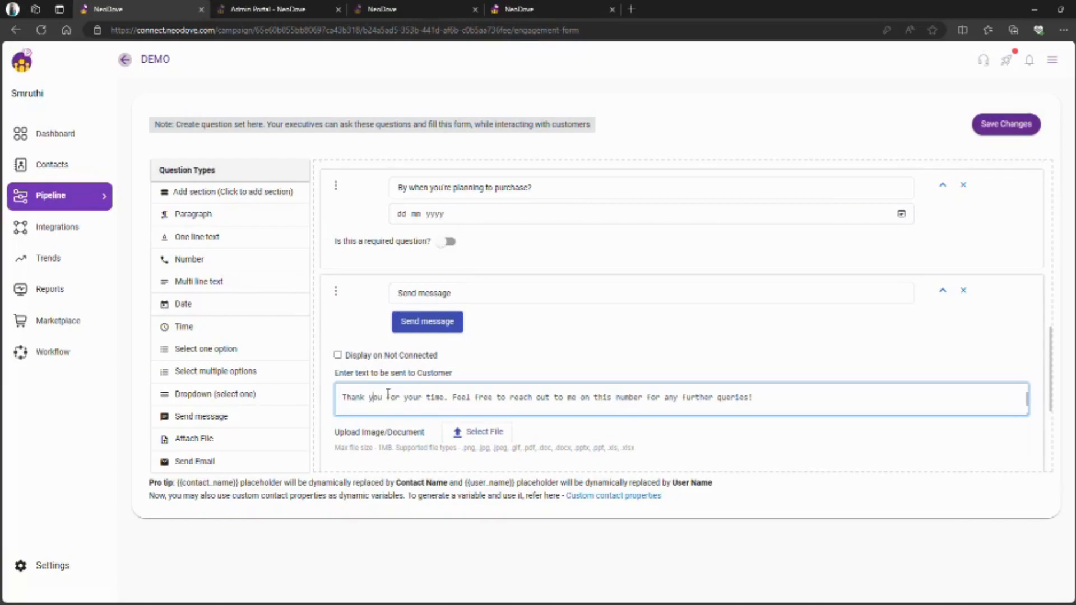
pyautogui.write('Regards, {{user_name}}')
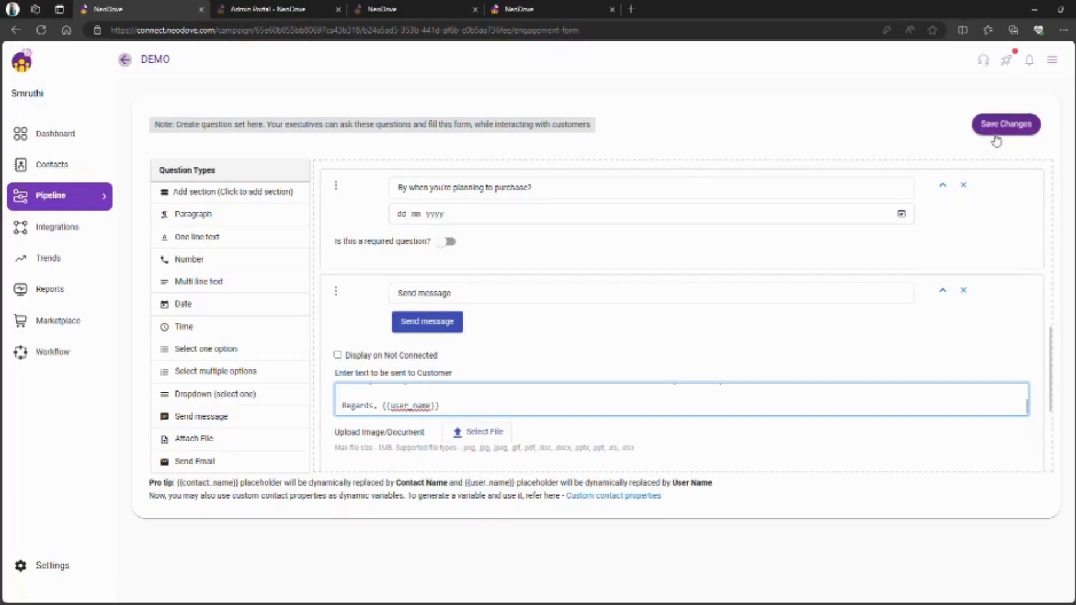
# - Save the DEMO engagement form changes
pyautogui.click(1015, 128)
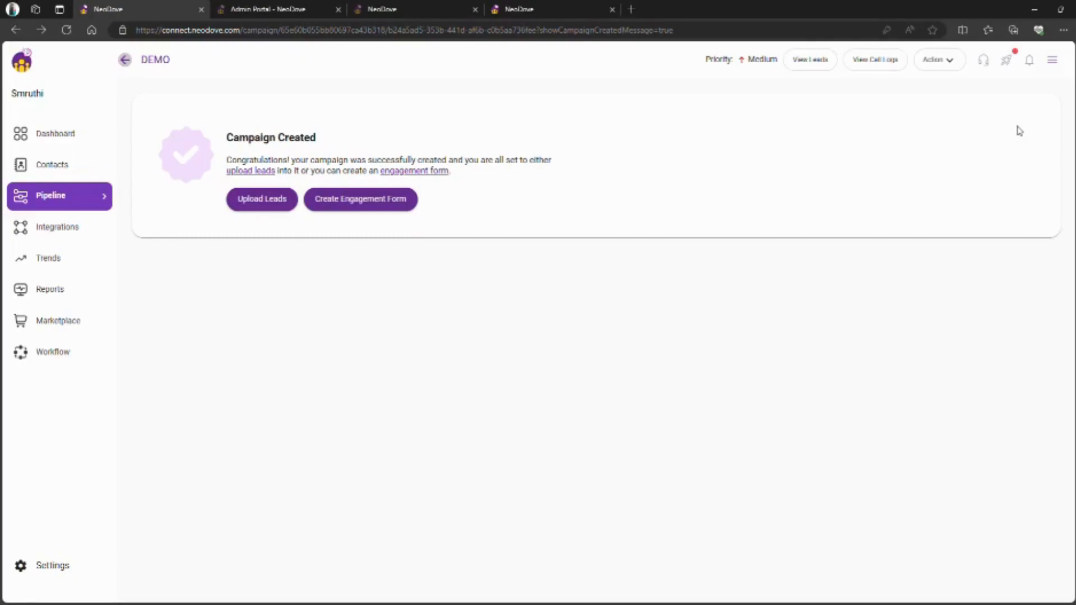
# - Check the Contacts search fields, then view the custom properties City, Area, Site no and product
pyautogui.click(87, 166)
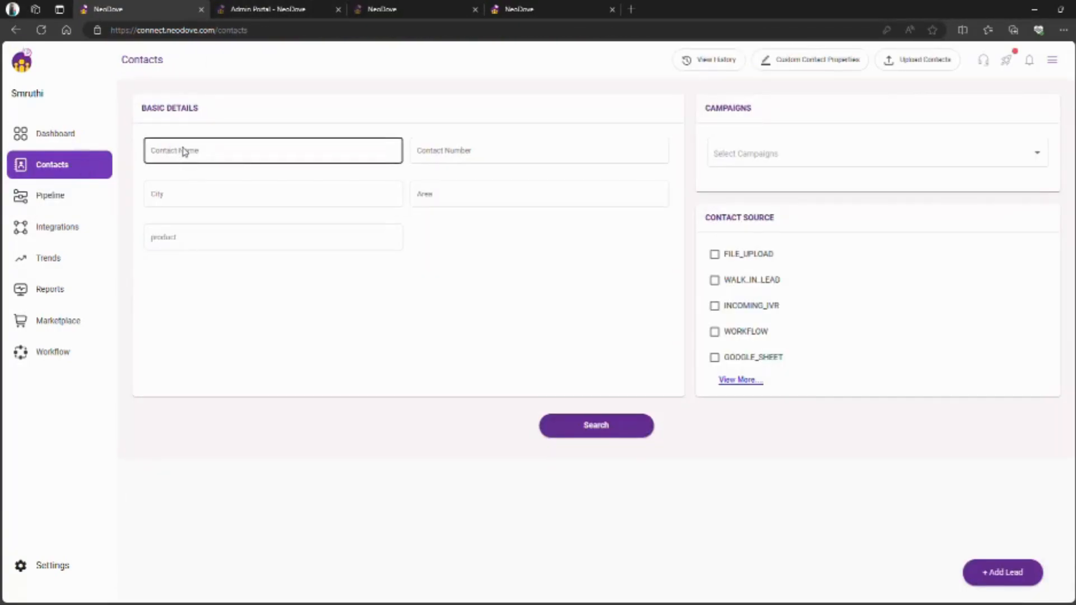
pyautogui.click(472, 164)
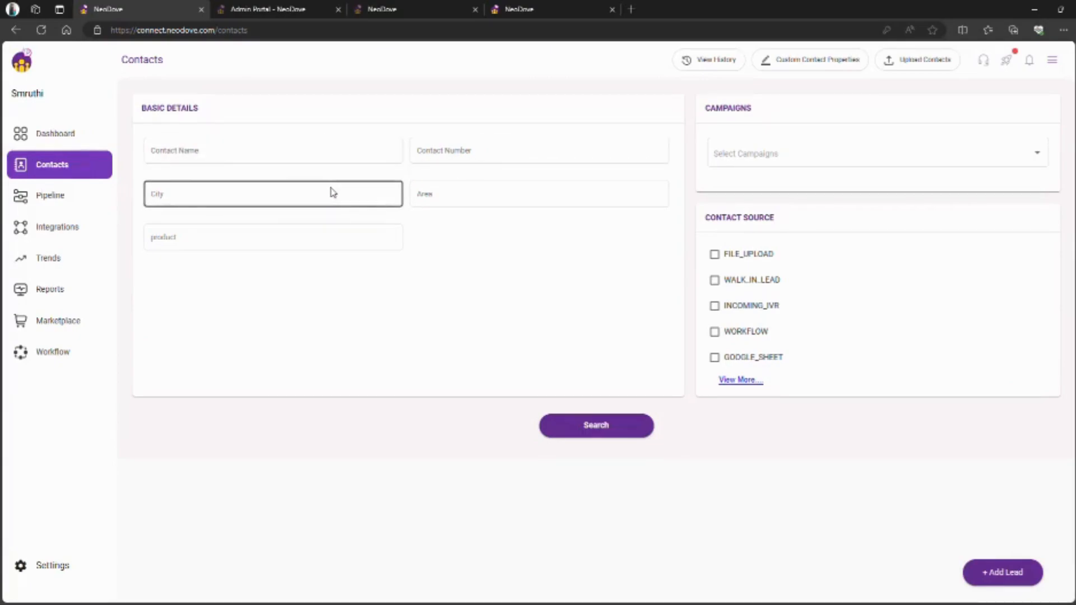
pyautogui.click(349, 233)
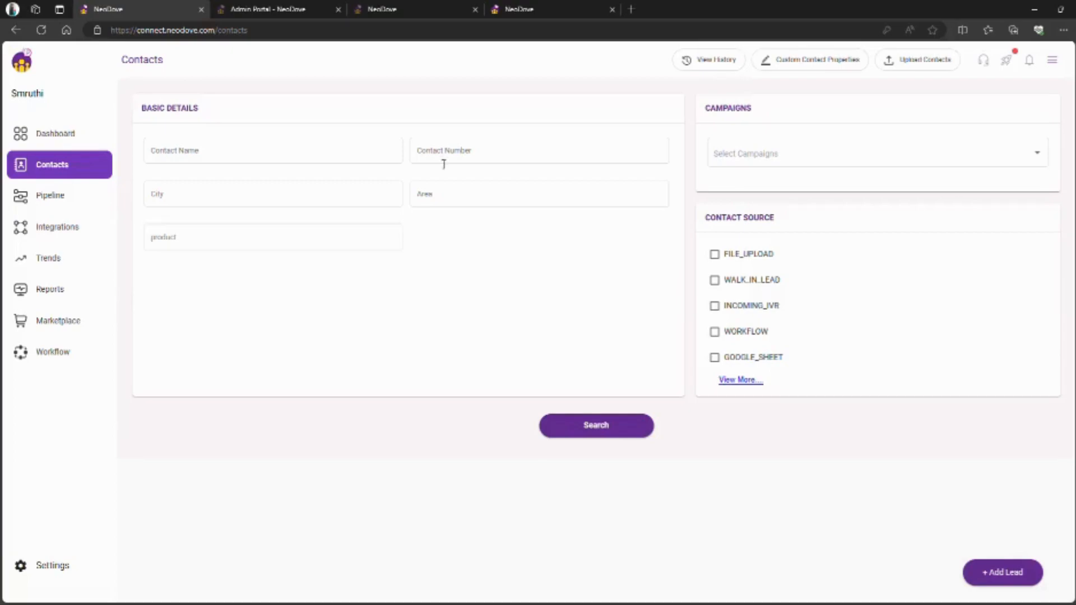
pyautogui.click(834, 64)
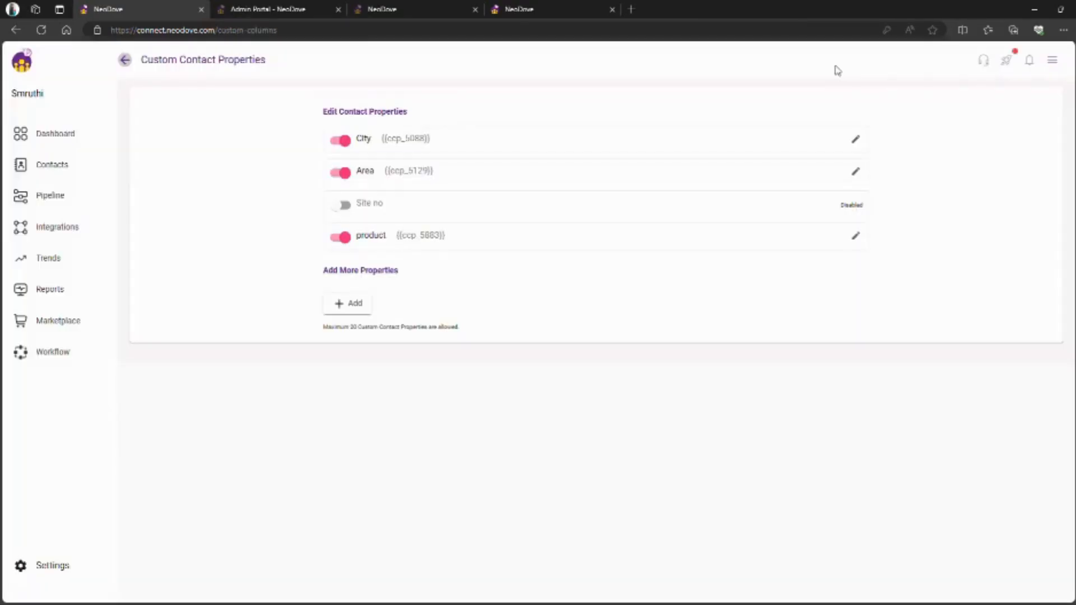
# - Add a LOCATION custom contact property, toggling it off and back on so it stays enabled
pyautogui.click(355, 309)
pyautogui.click(398, 302)
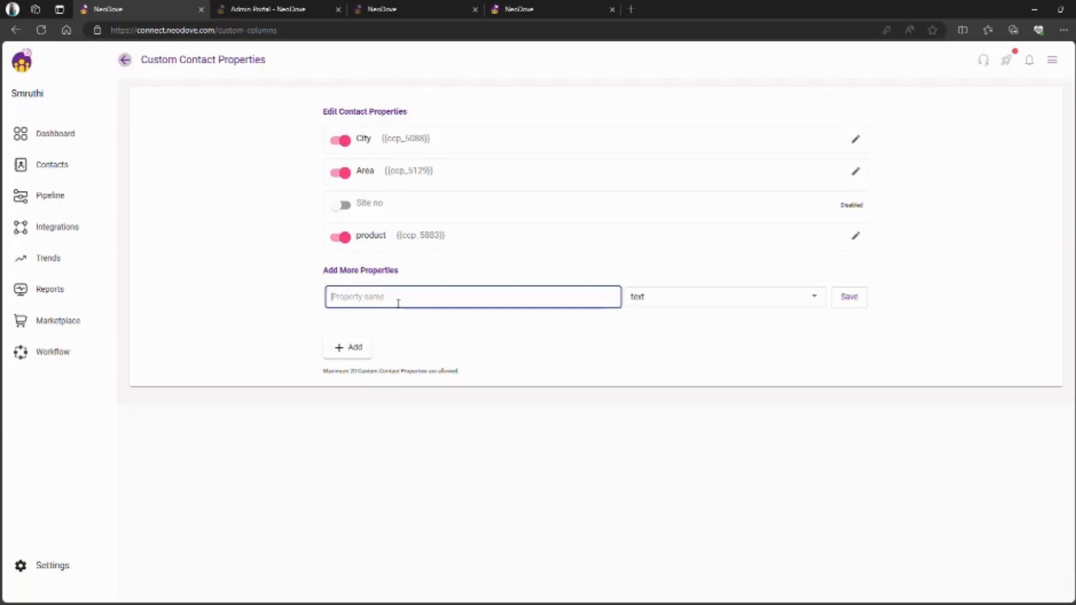
pyautogui.write('LOCATION')
pyautogui.click(851, 302)
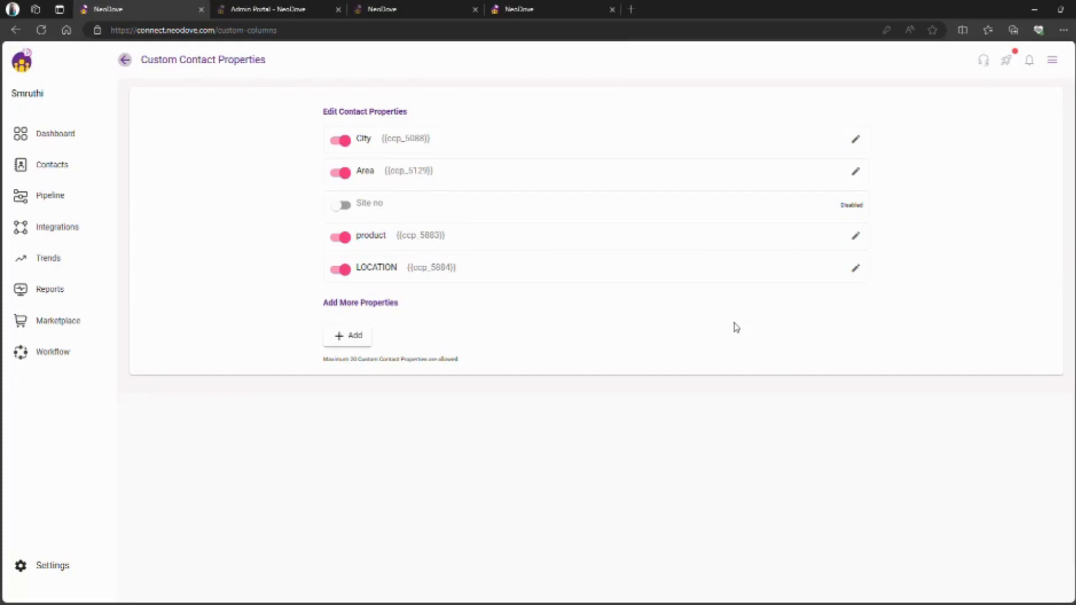
pyautogui.click(352, 277)
pyautogui.click(353, 278)
# - Return to Contacts search and focus the new LOCATION field
pyautogui.click(125, 60)
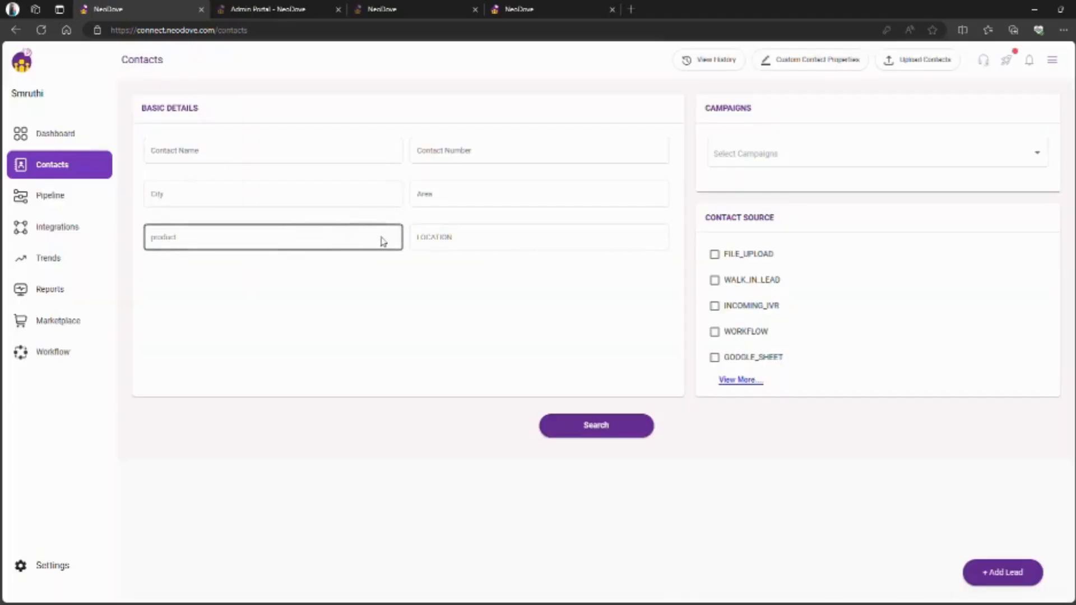
pyautogui.click(468, 243)
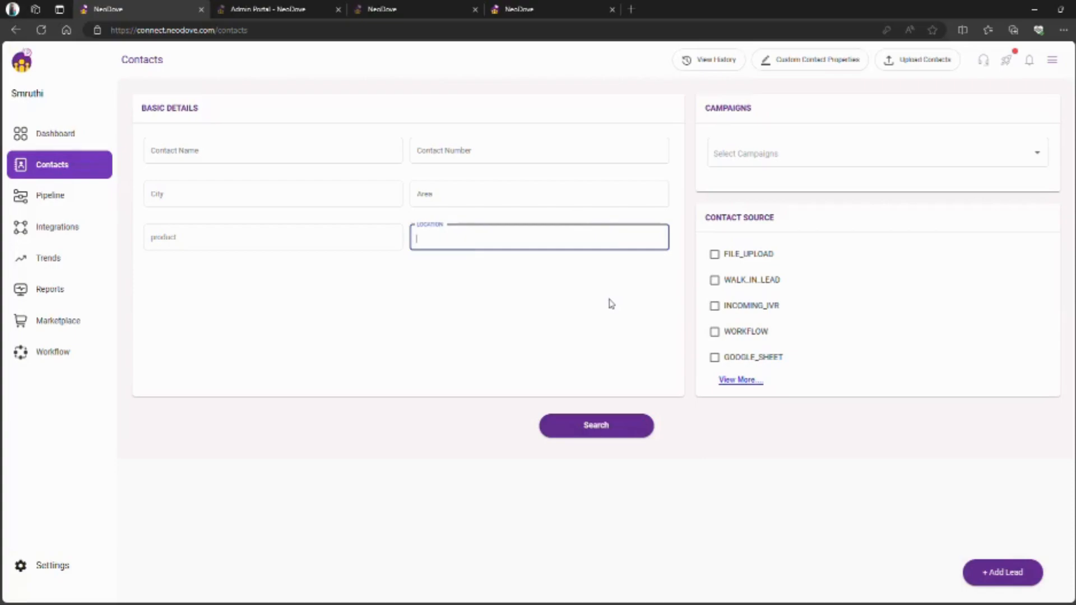
# - Start a contacts upload with a file from the computer, targeting the DEMO campaign
pyautogui.click(929, 61)
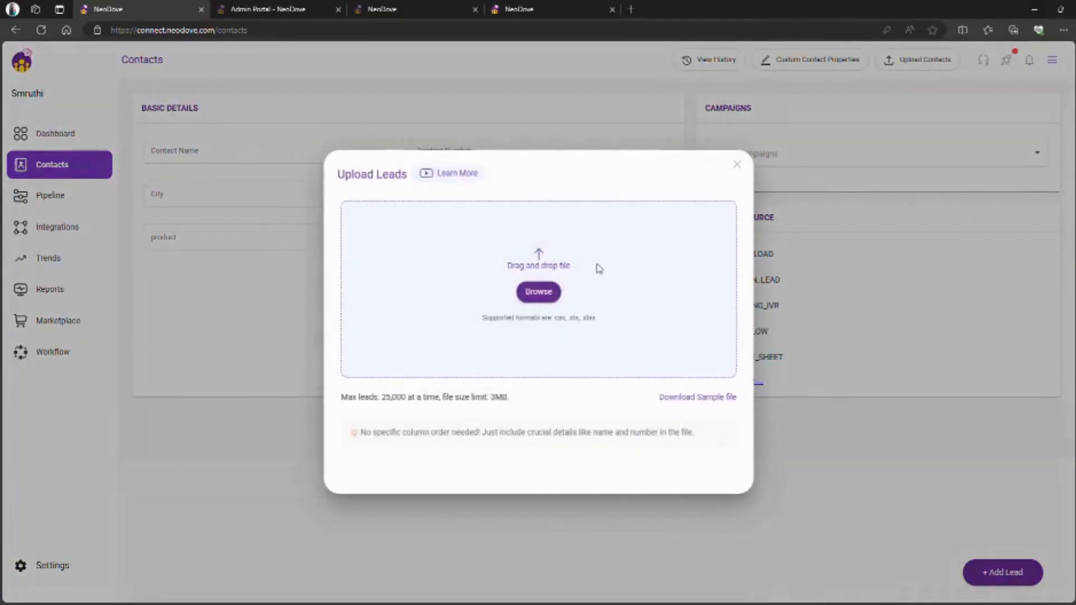
pyautogui.click(544, 293)
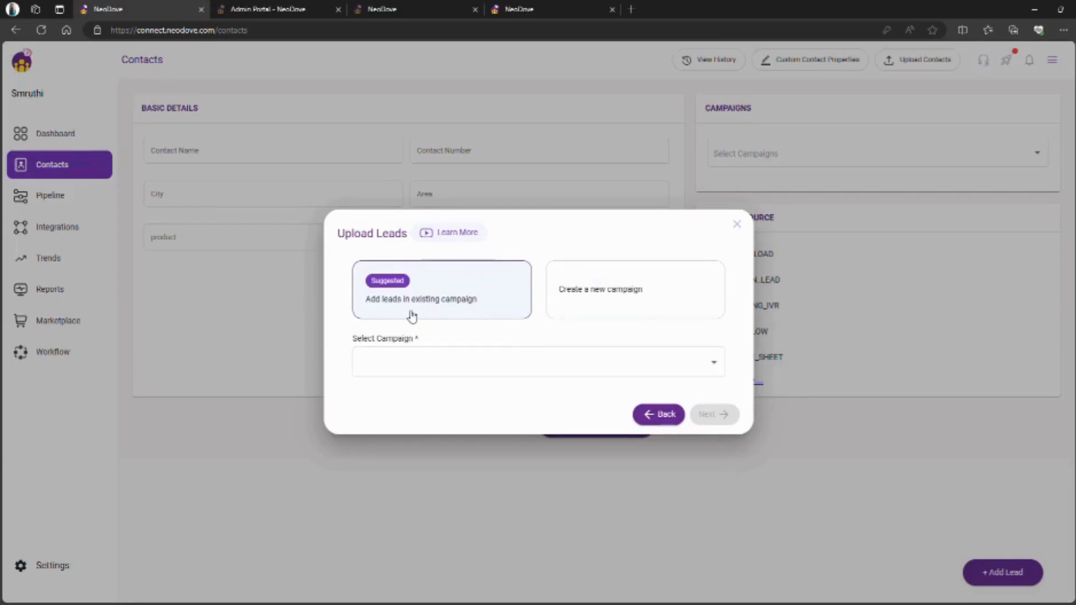
pyautogui.click(501, 365)
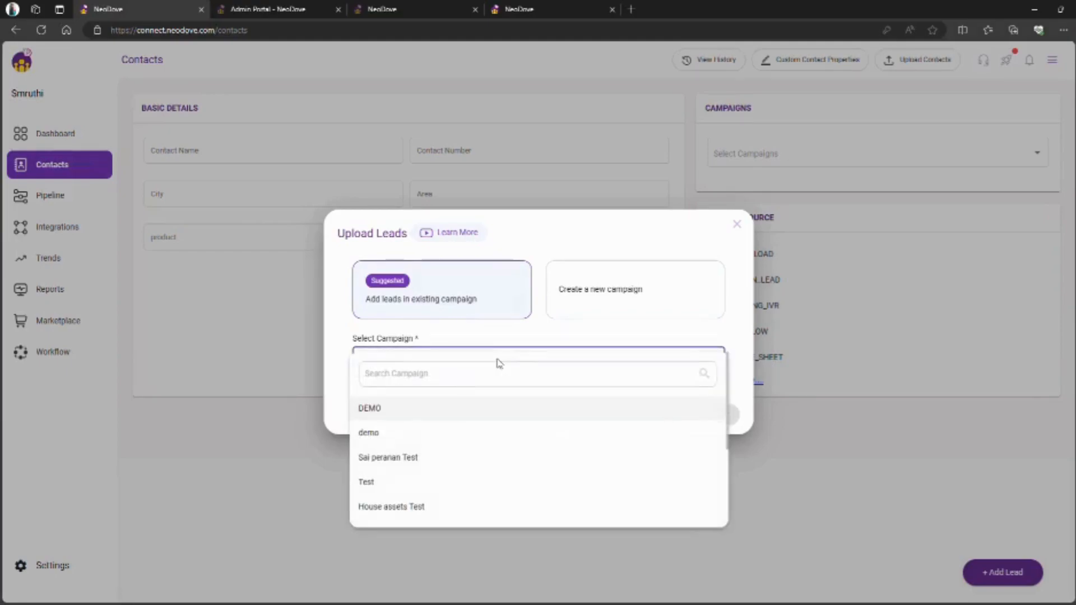
pyautogui.click(437, 411)
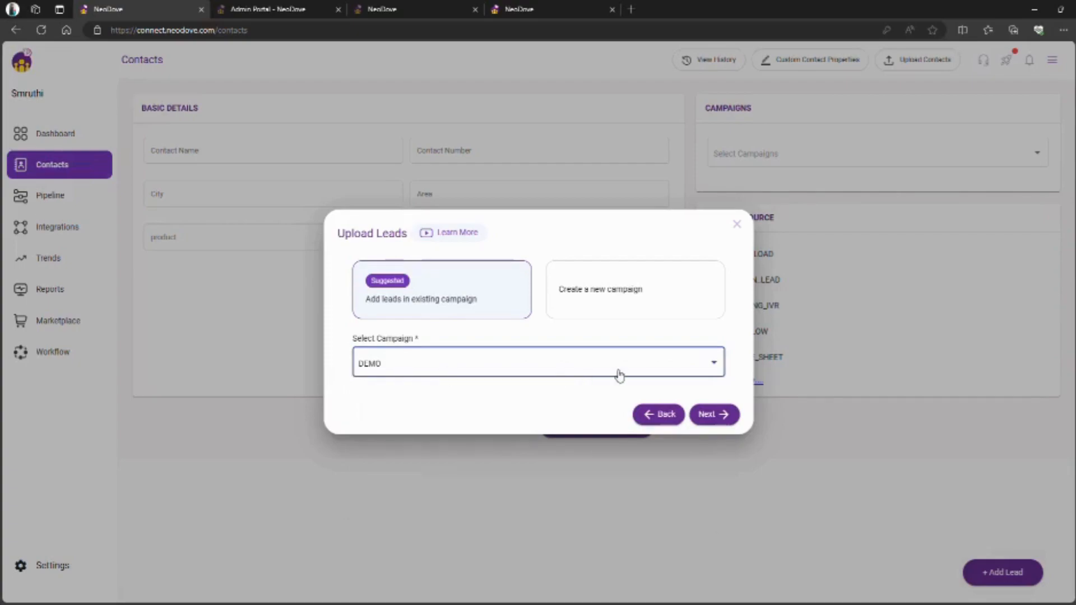
pyautogui.click(711, 415)
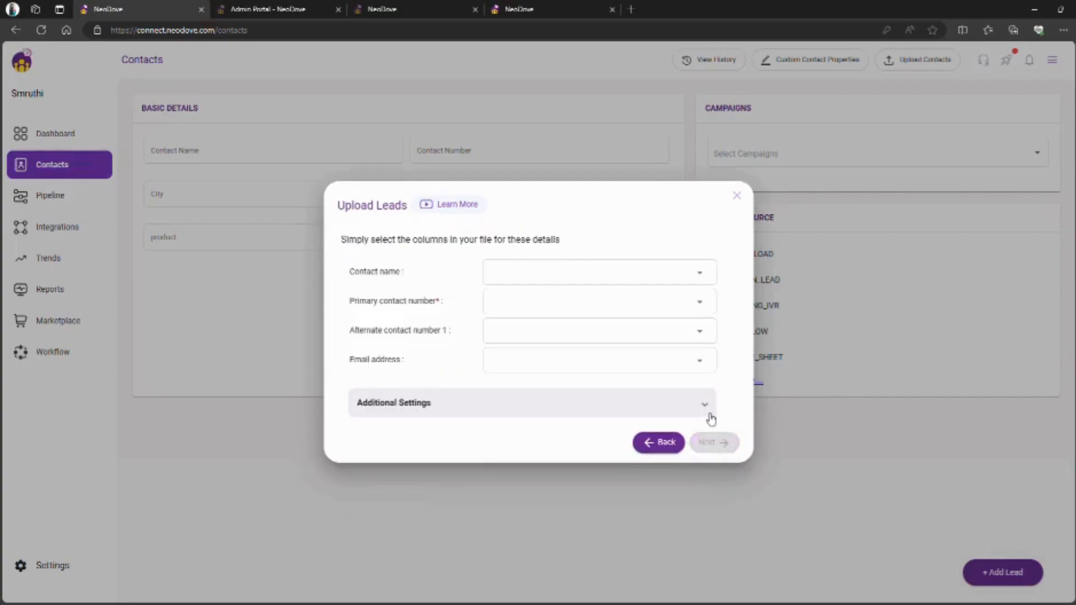
# - Map contact_name to Contact name and contact_number to Primary contact number, then submit
pyautogui.click(648, 280)
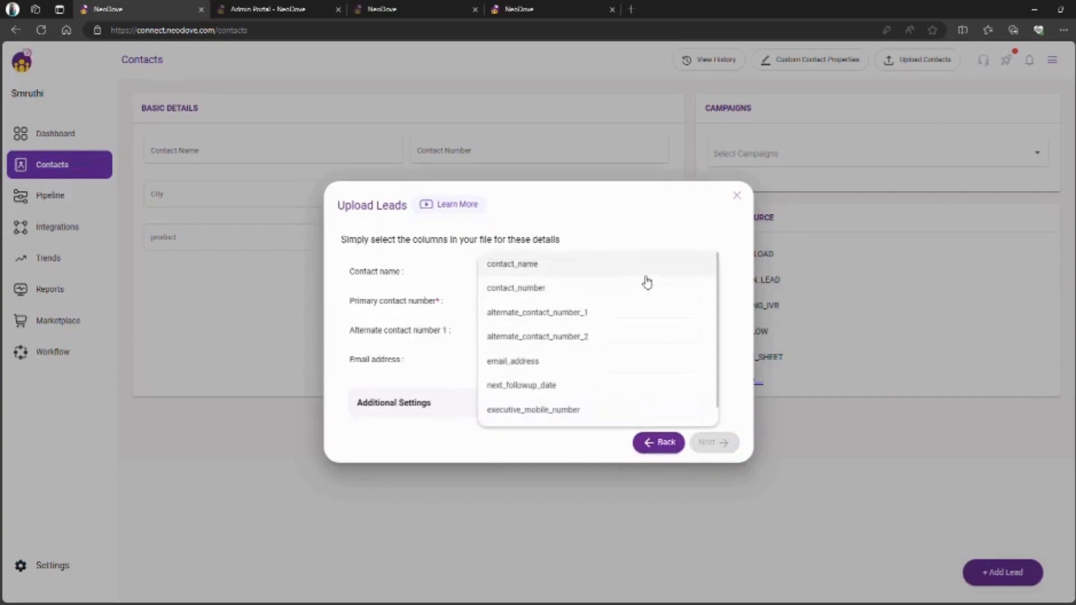
pyautogui.click(620, 264)
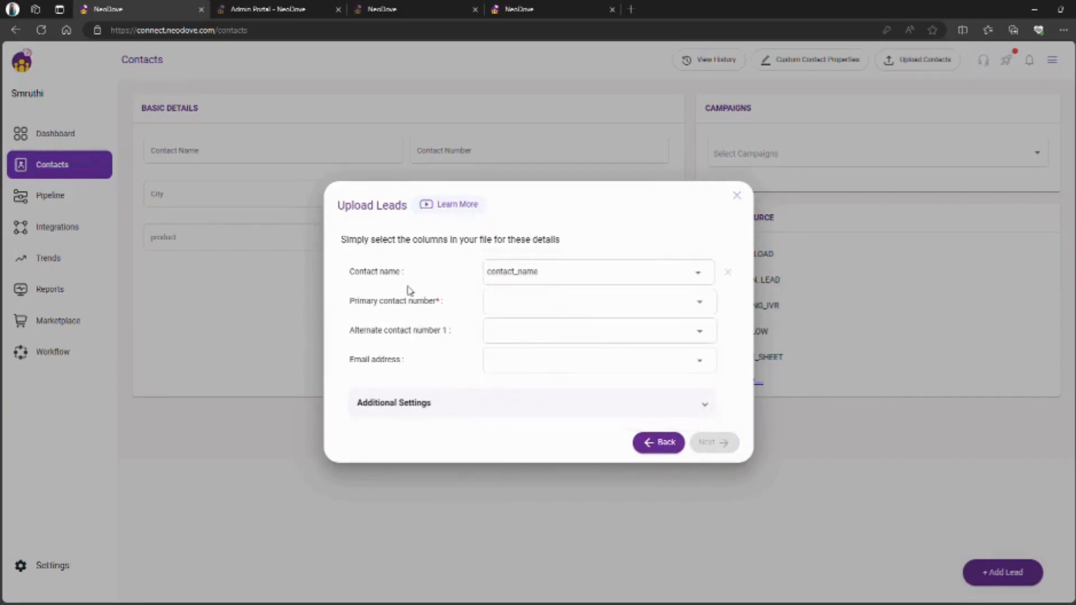
pyautogui.click(536, 308)
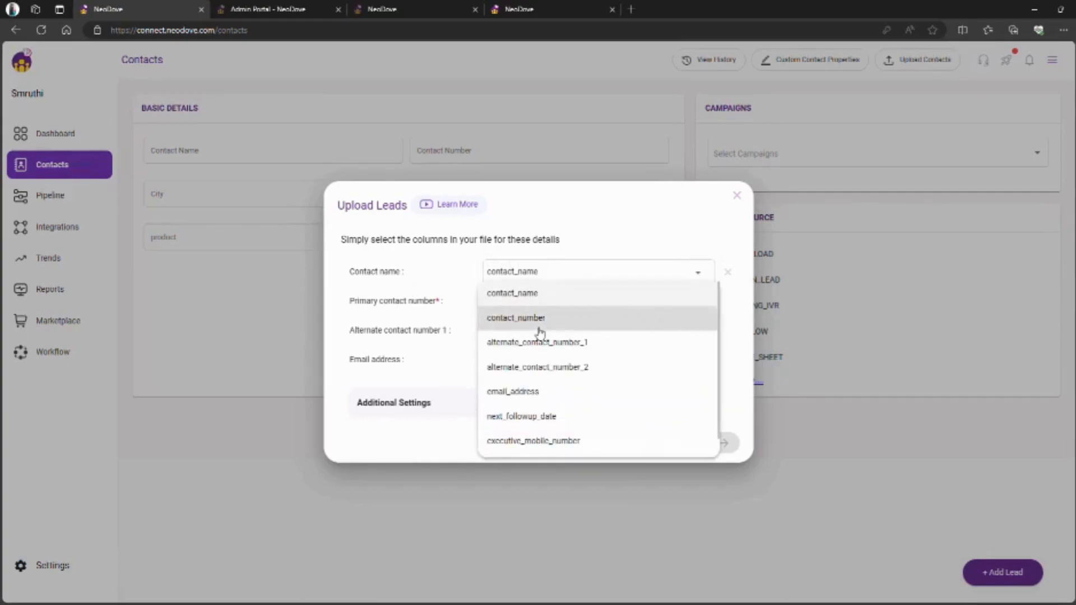
pyautogui.click(535, 322)
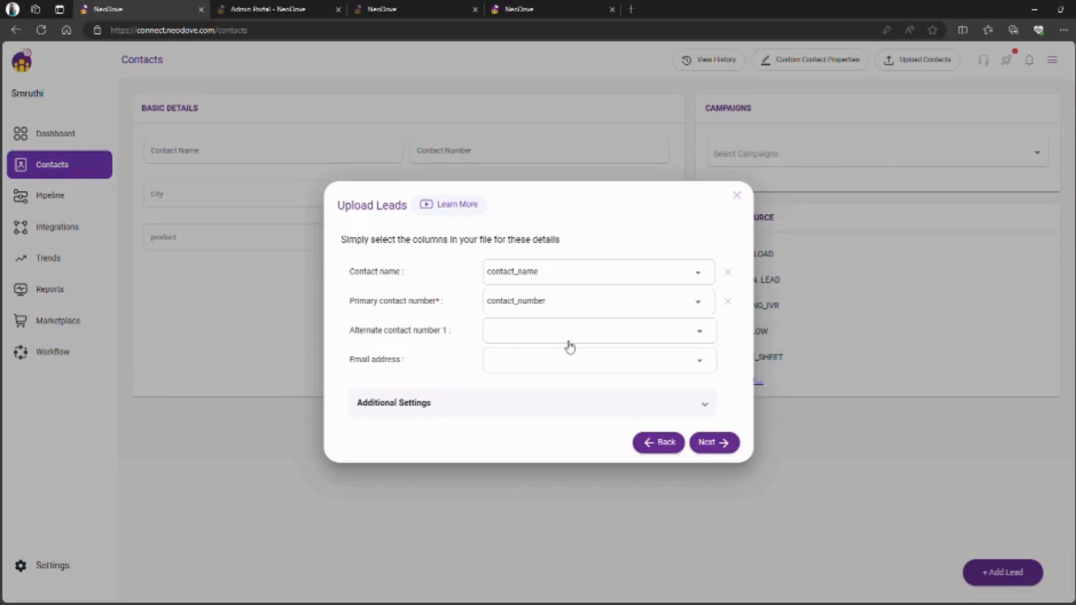
pyautogui.click(721, 443)
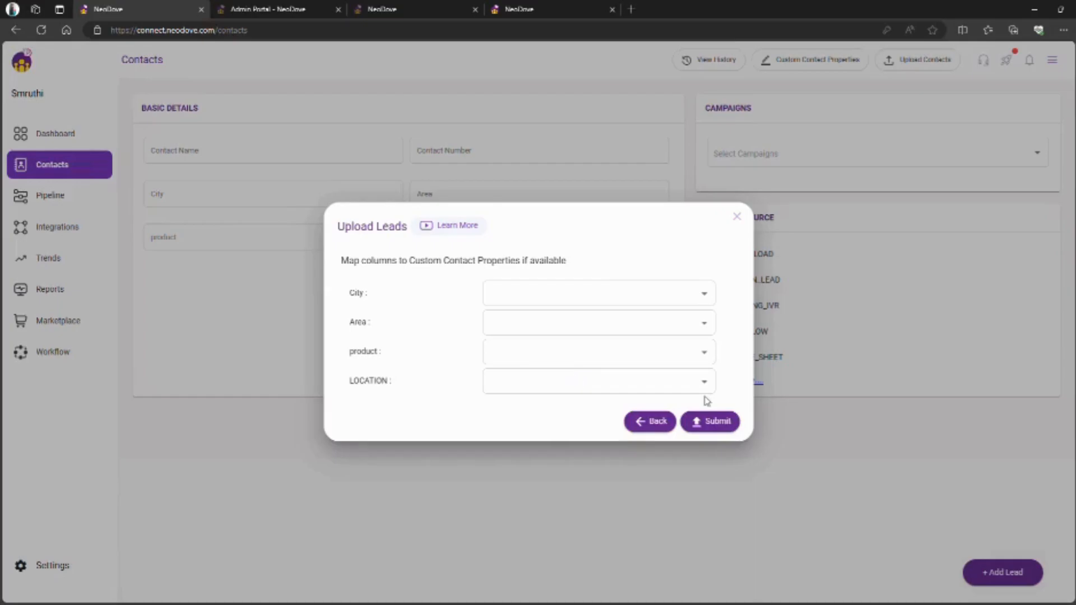
pyautogui.click(714, 422)
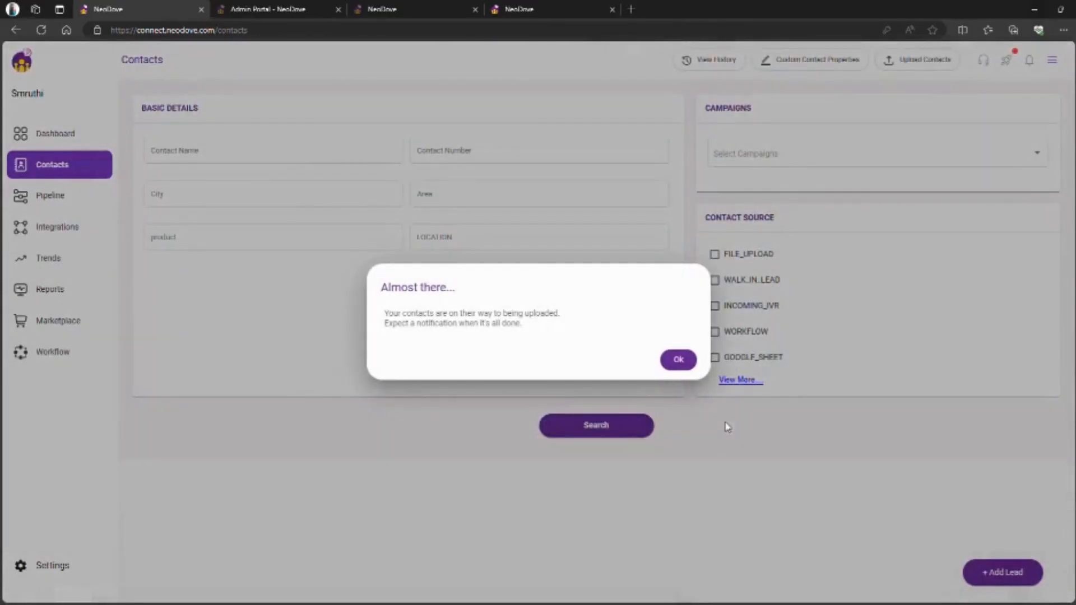
# - Dismiss the upload confirmation, list the DEMO campaign's five leads, and preview sample_name_5's details
pyautogui.click(681, 361)
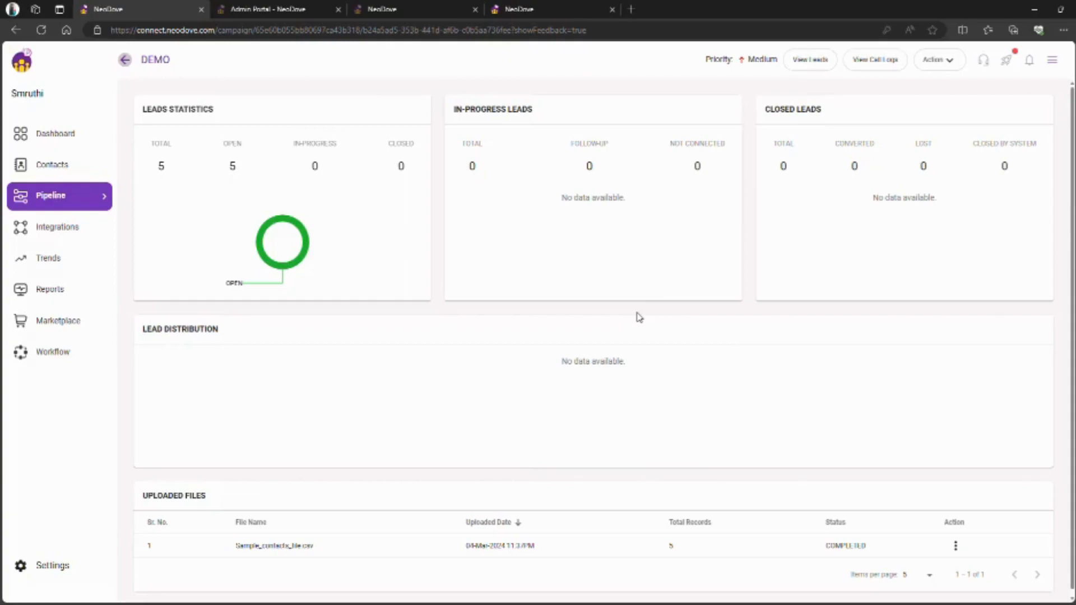
pyautogui.click(818, 63)
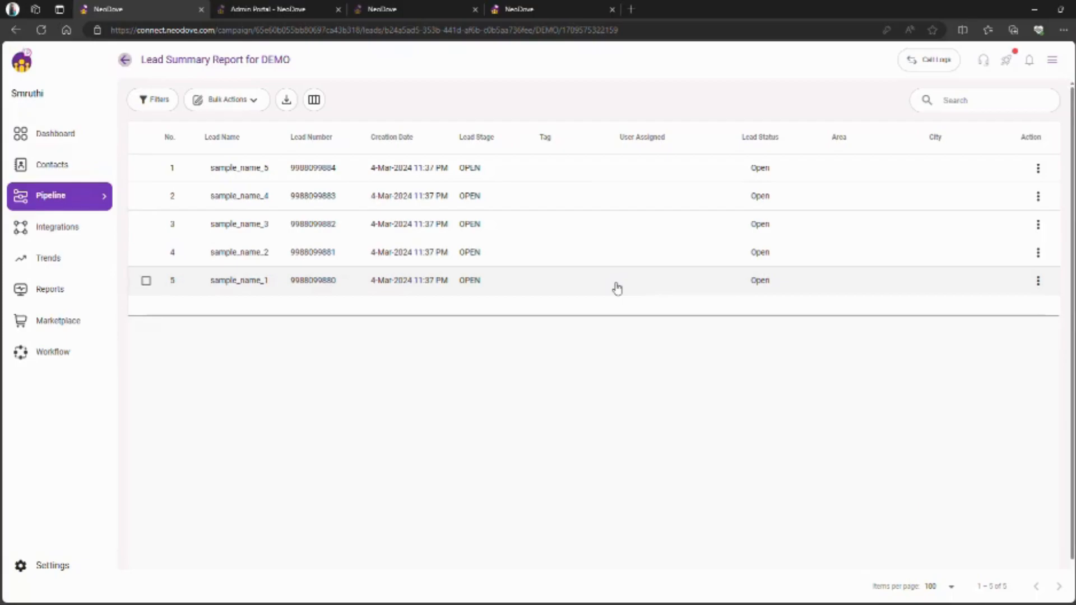
pyautogui.click(500, 180)
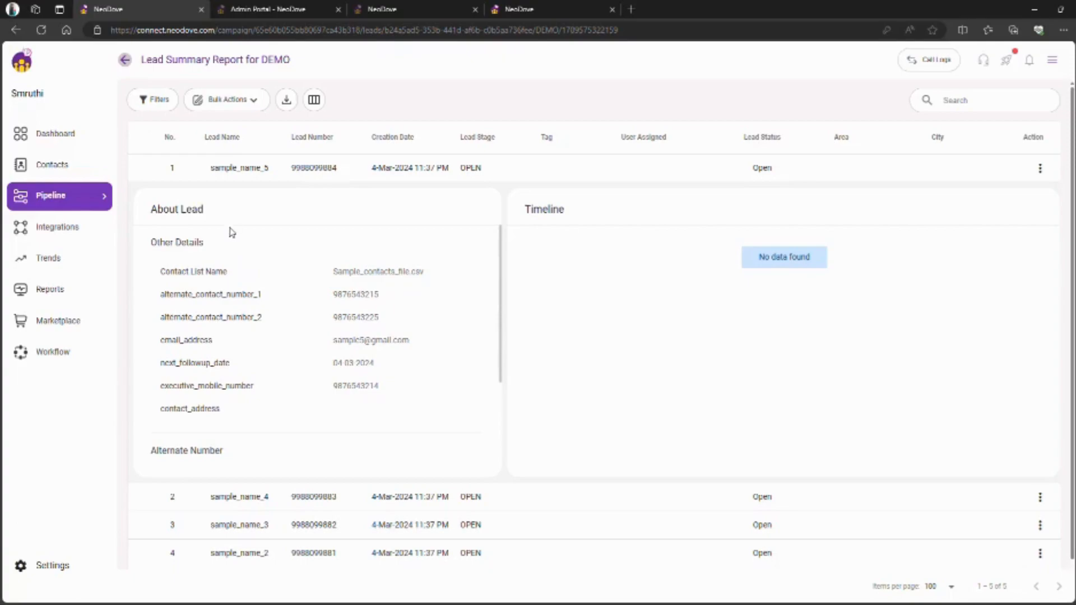
pyautogui.click(350, 174)
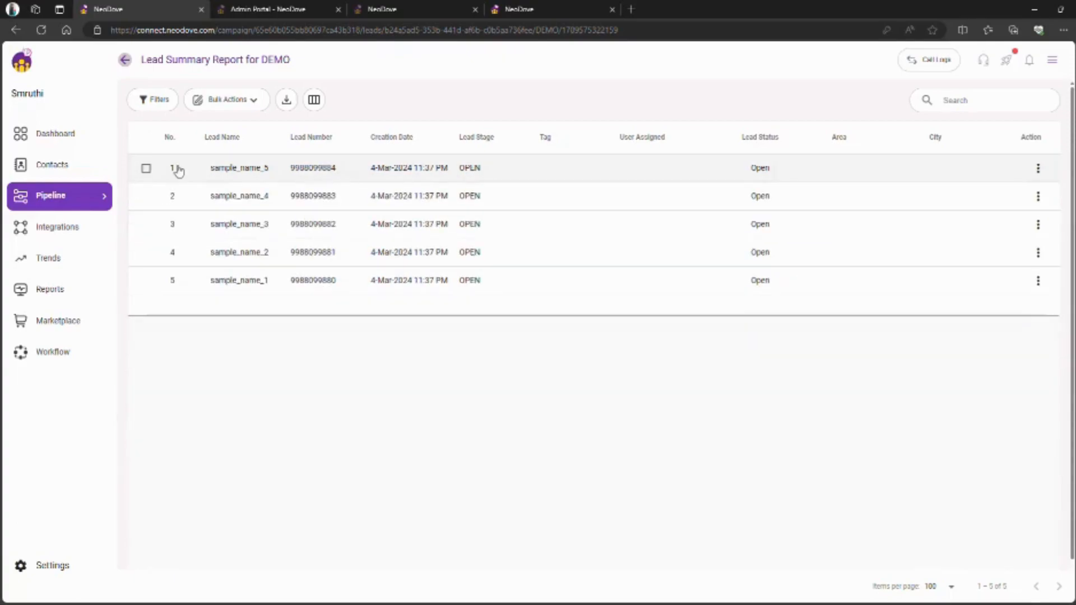
# - Begin updating lead sample_name_5: stage IN PROGRESS, tag cold, assignee the Dummy user
pyautogui.click(146, 168)
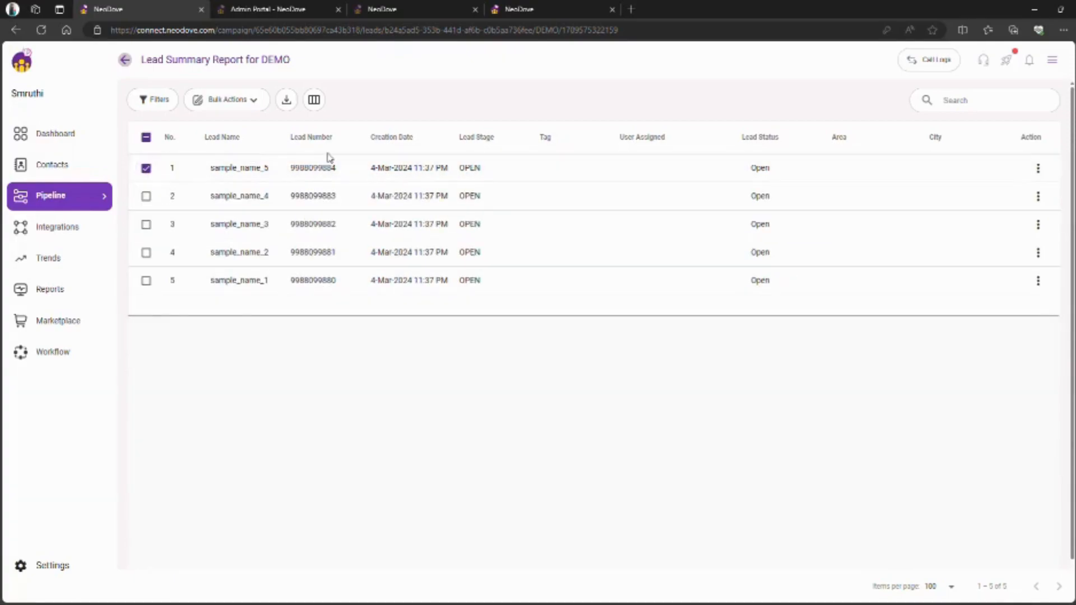
pyautogui.click(233, 97)
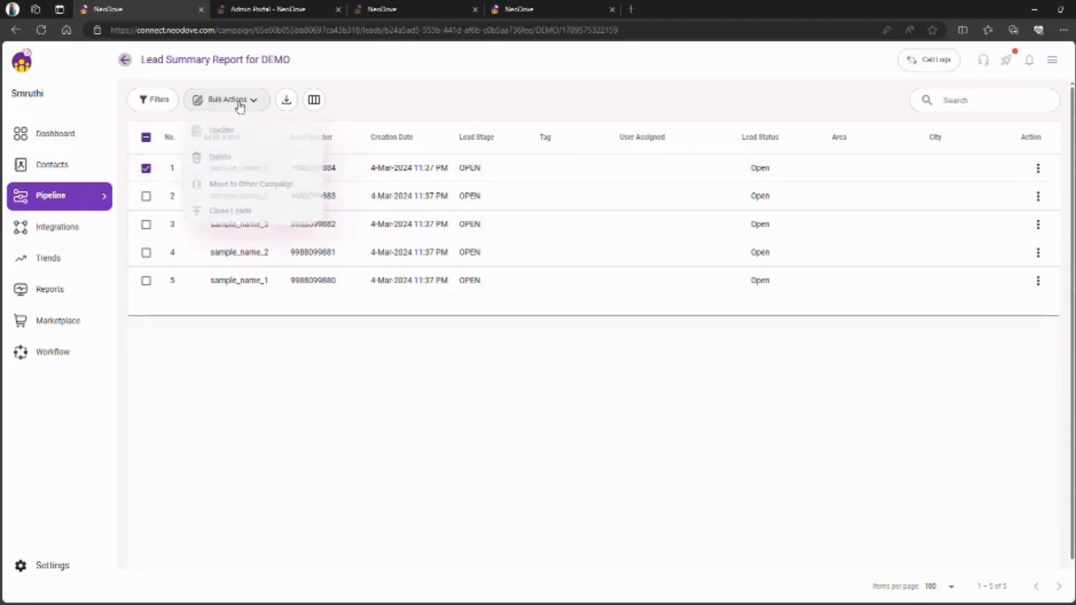
pyautogui.click(255, 133)
pyautogui.click(476, 257)
pyautogui.click(436, 283)
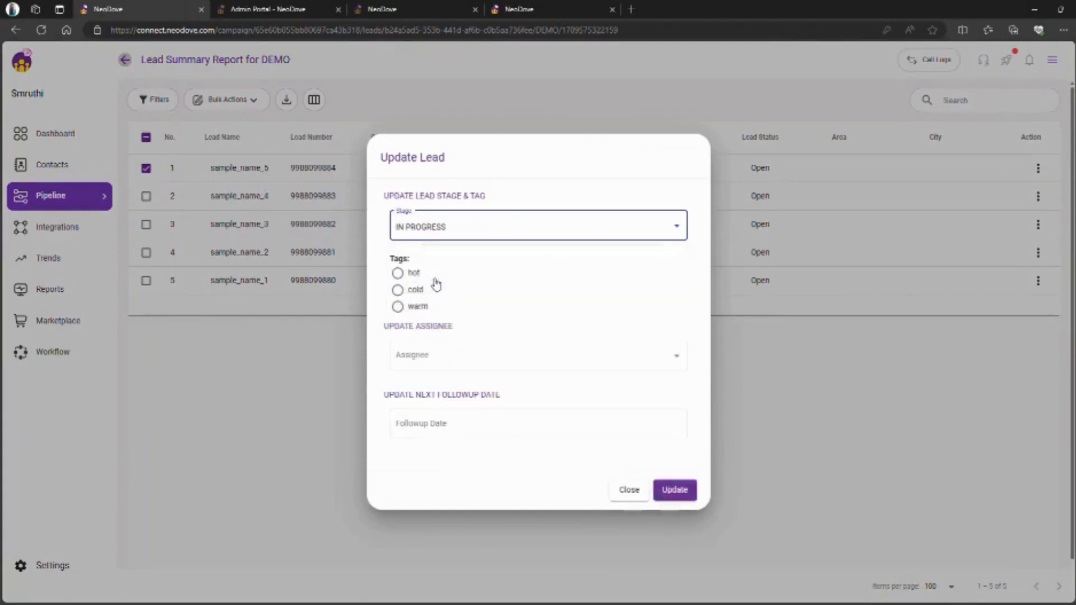
pyautogui.click(398, 290)
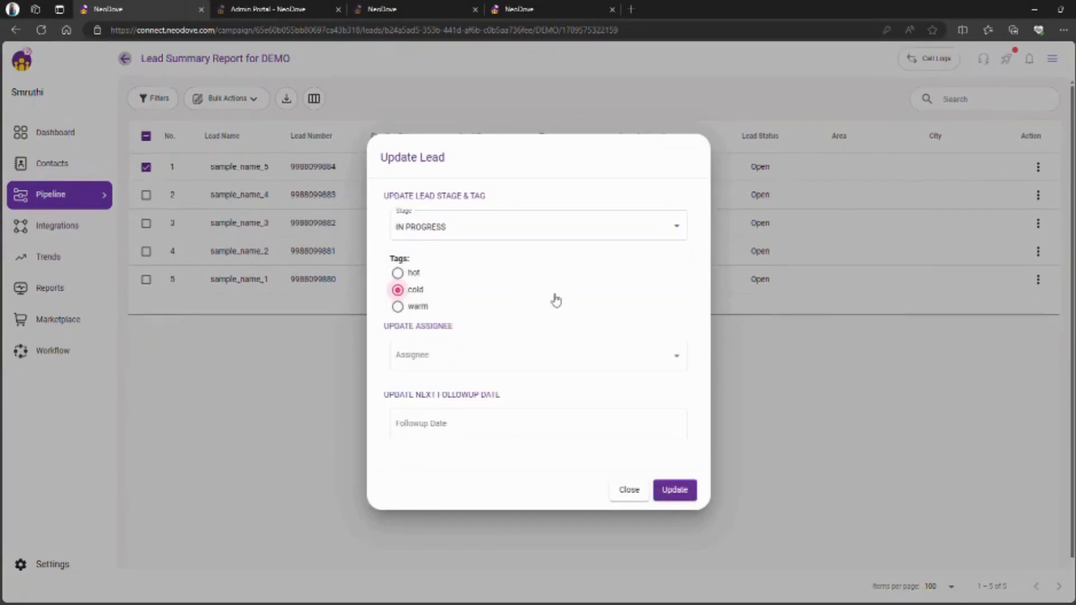
pyautogui.click(549, 365)
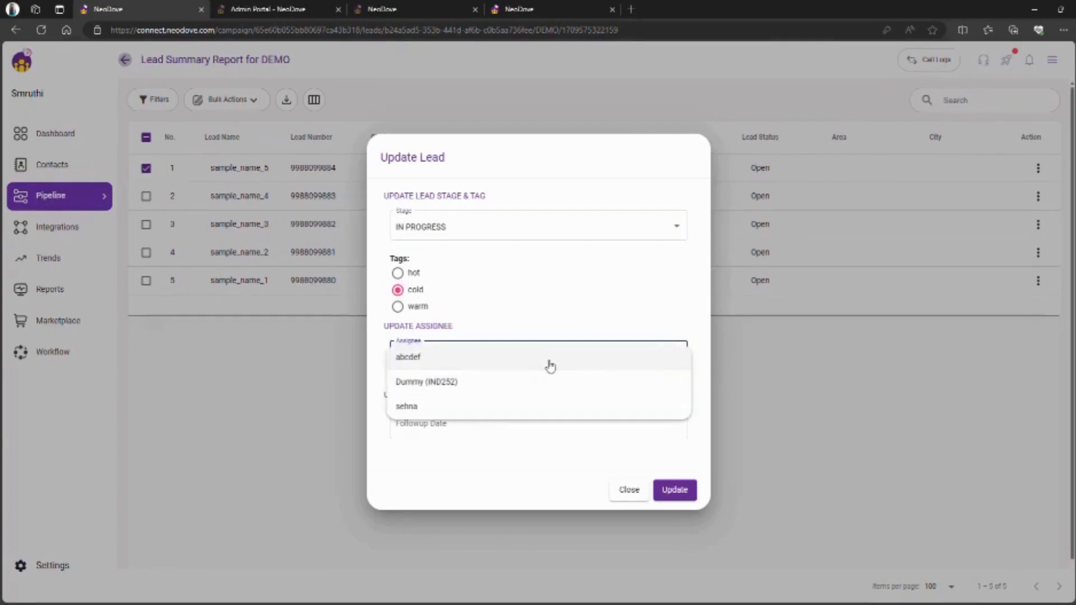
pyautogui.click(490, 383)
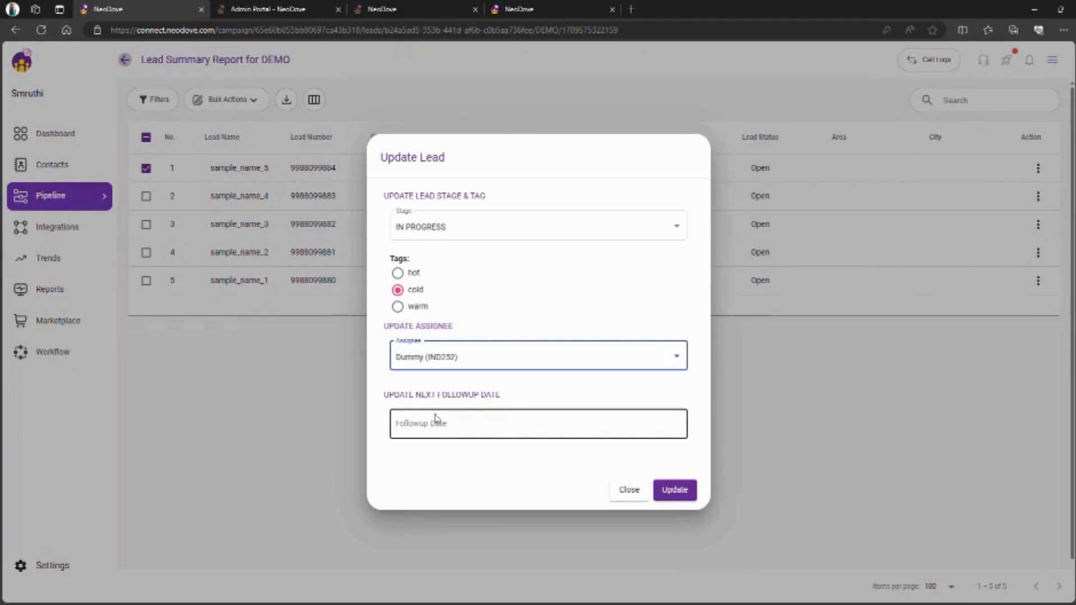
# - Set the lead's follow-up to 6 March 2024 at 2:38 PM
pyautogui.click(468, 418)
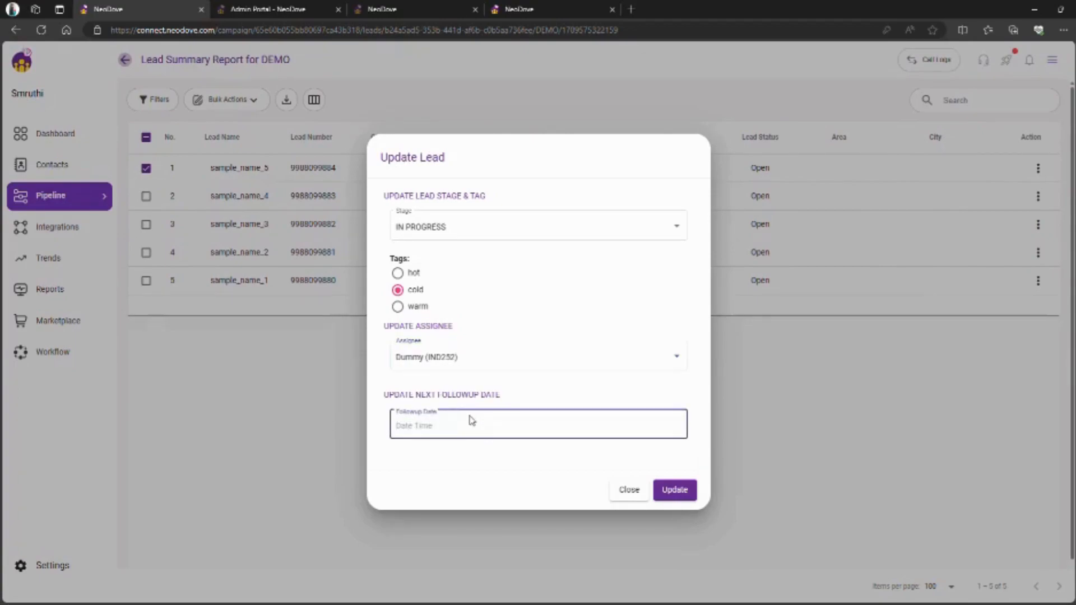
pyautogui.click(456, 429)
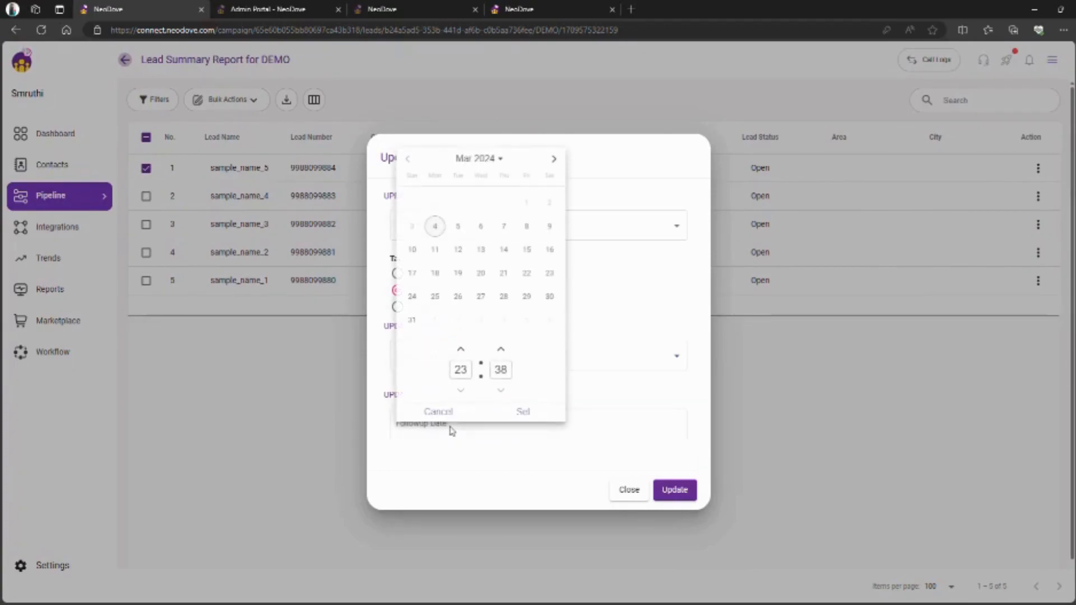
pyautogui.click(480, 227)
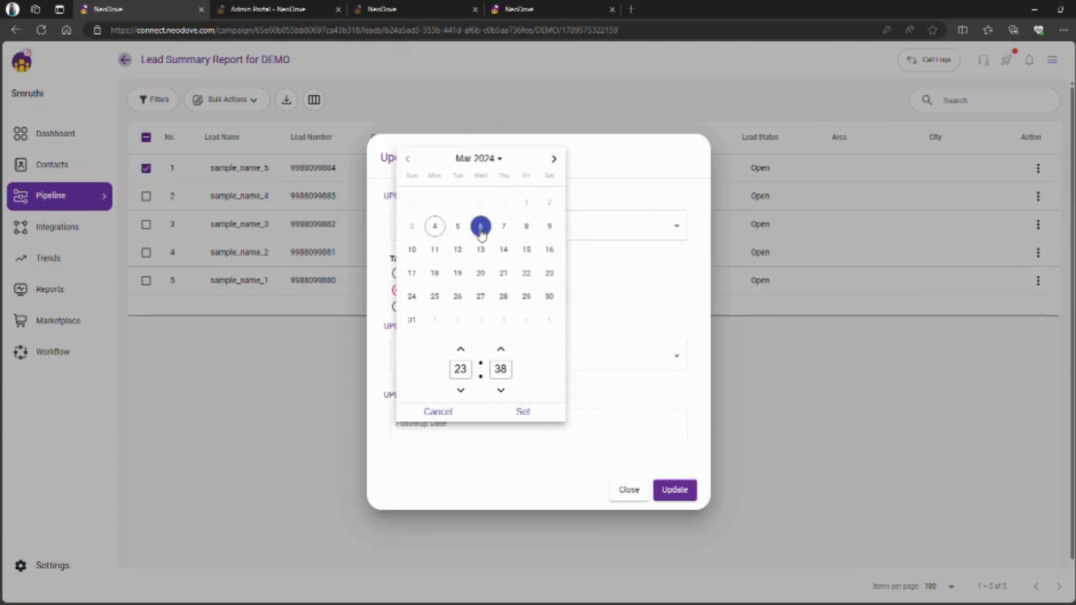
pyautogui.click(467, 351)
pyautogui.click(467, 350)
pyautogui.click(467, 351)
pyautogui.click(462, 391)
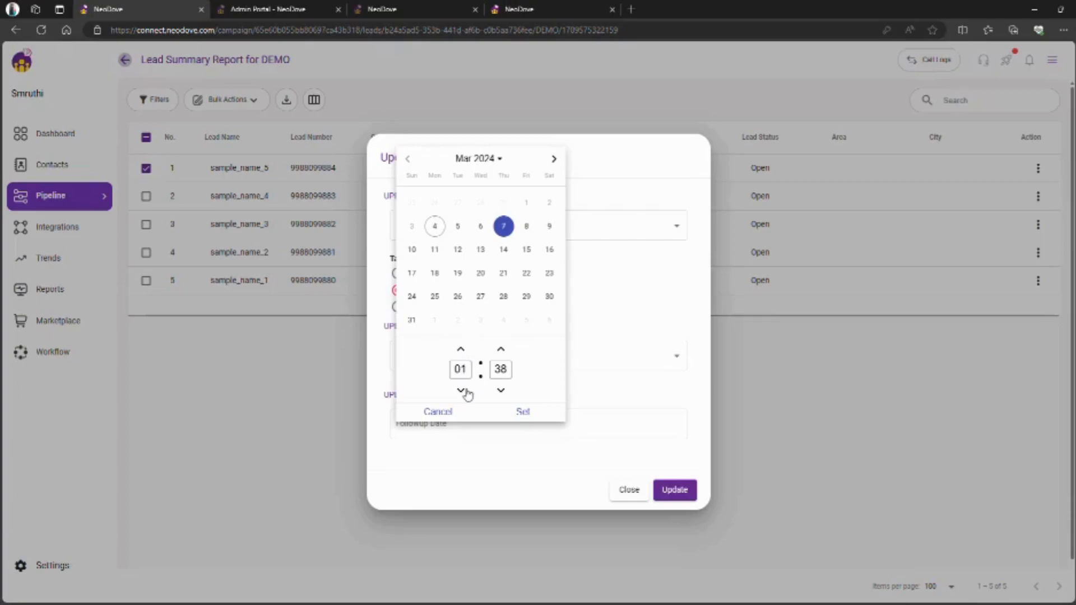
pyautogui.click(462, 392)
pyautogui.click(462, 391)
pyautogui.click(461, 391)
pyautogui.click(462, 391)
pyautogui.click(461, 390)
pyautogui.click(461, 390)
pyautogui.click(461, 391)
pyautogui.click(461, 390)
pyautogui.click(461, 390)
pyautogui.click(461, 390)
pyautogui.click(461, 391)
pyautogui.click(529, 412)
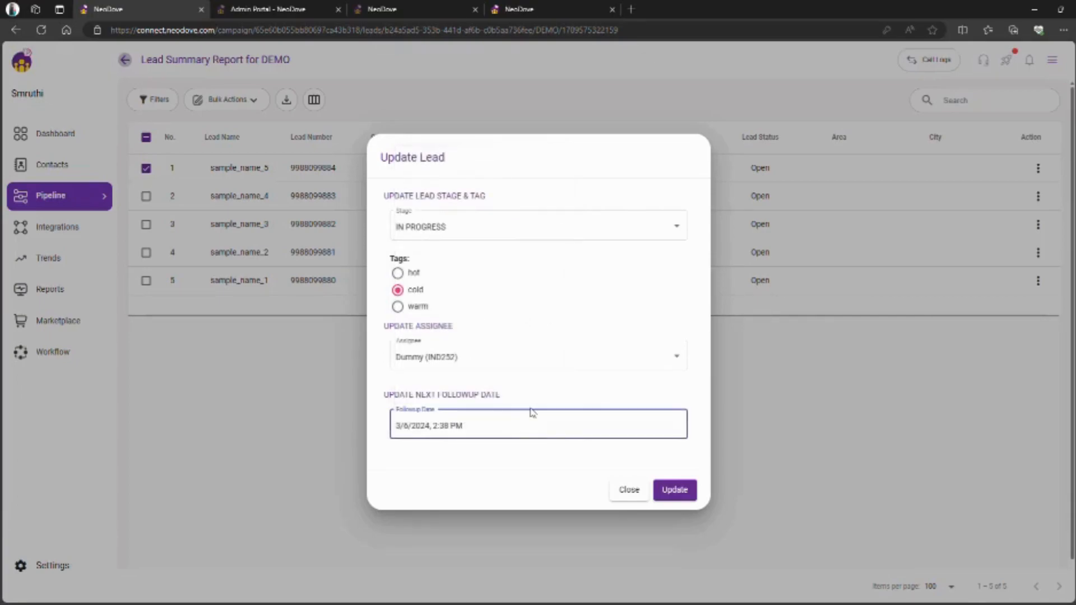
# - Submit the update, confirm it in the bulk update dialog, and reselect sample_name_5
pyautogui.click(683, 496)
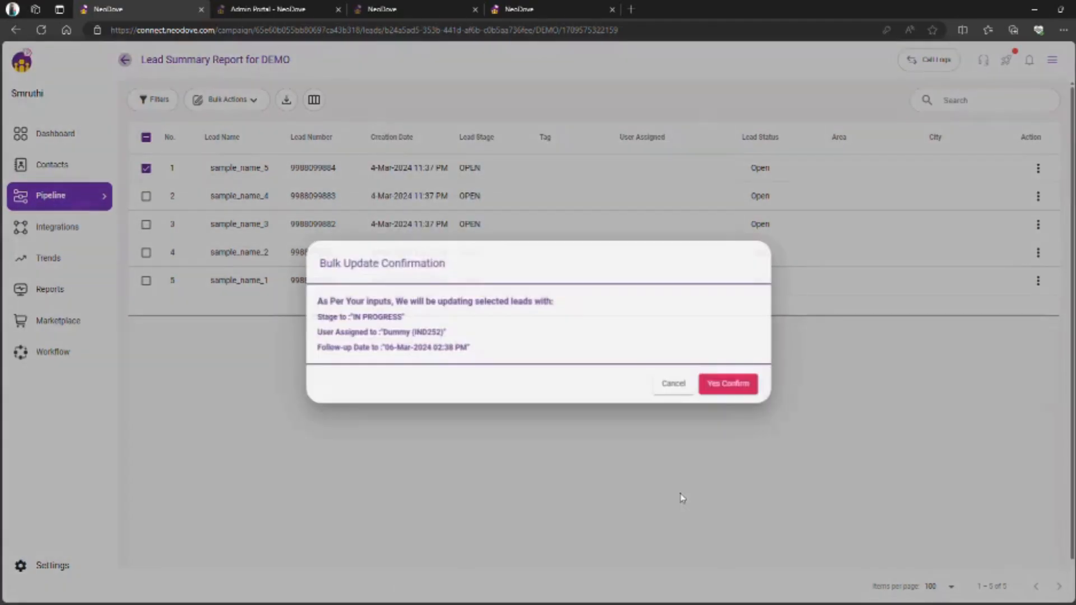
pyautogui.click(745, 386)
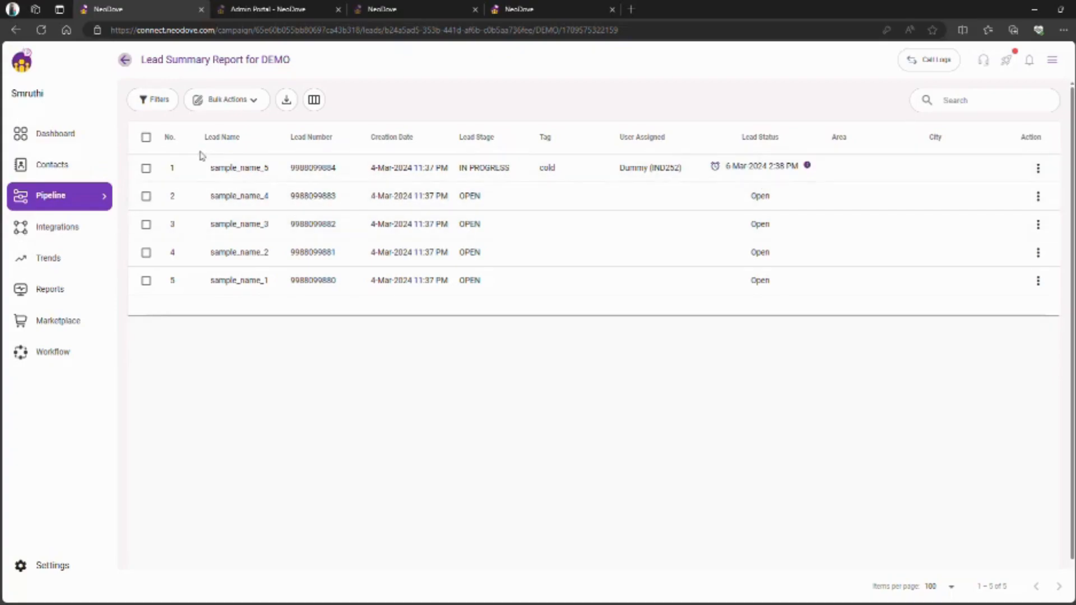
pyautogui.click(147, 168)
pyautogui.click(250, 102)
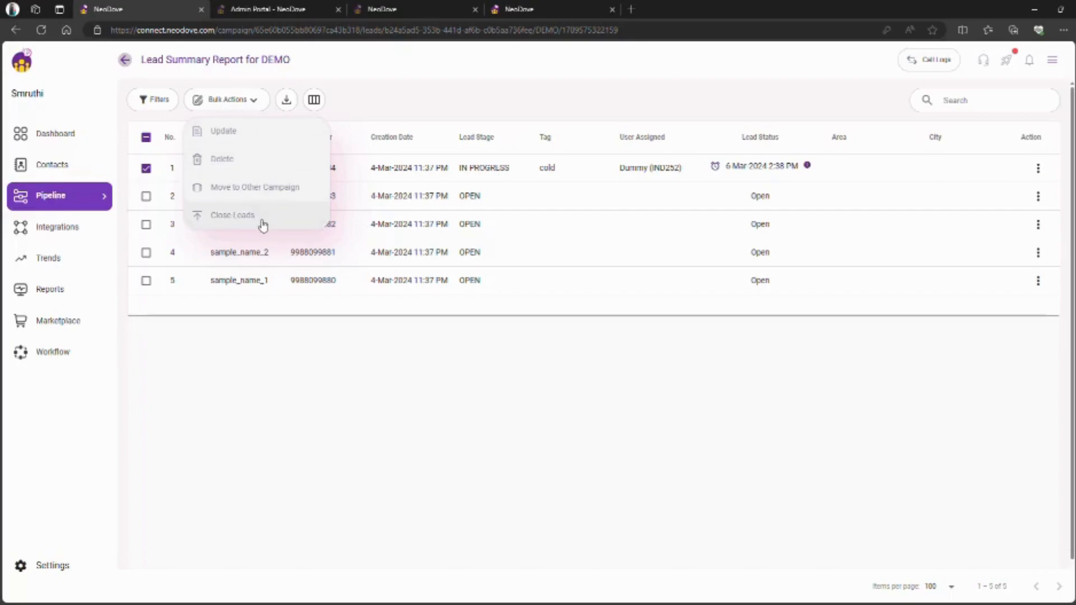
pyautogui.click(146, 169)
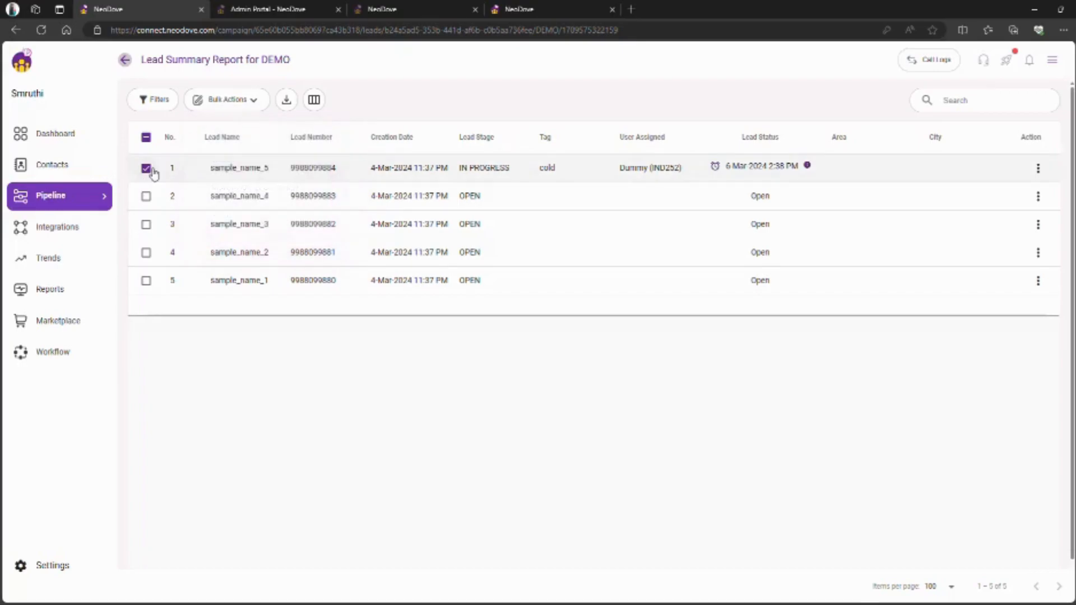
pyautogui.click(147, 139)
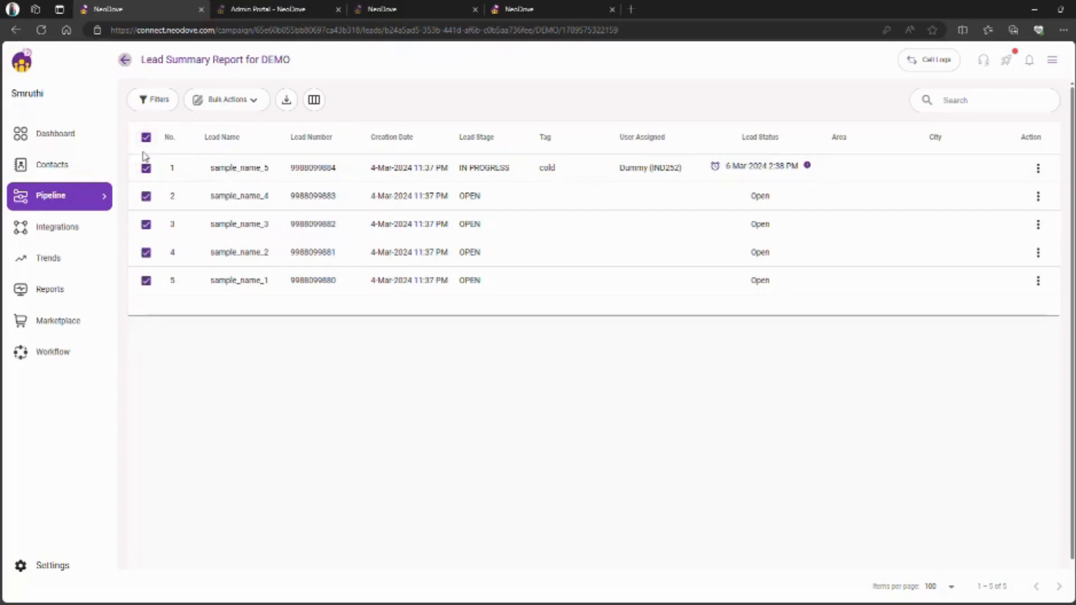
pyautogui.click(146, 138)
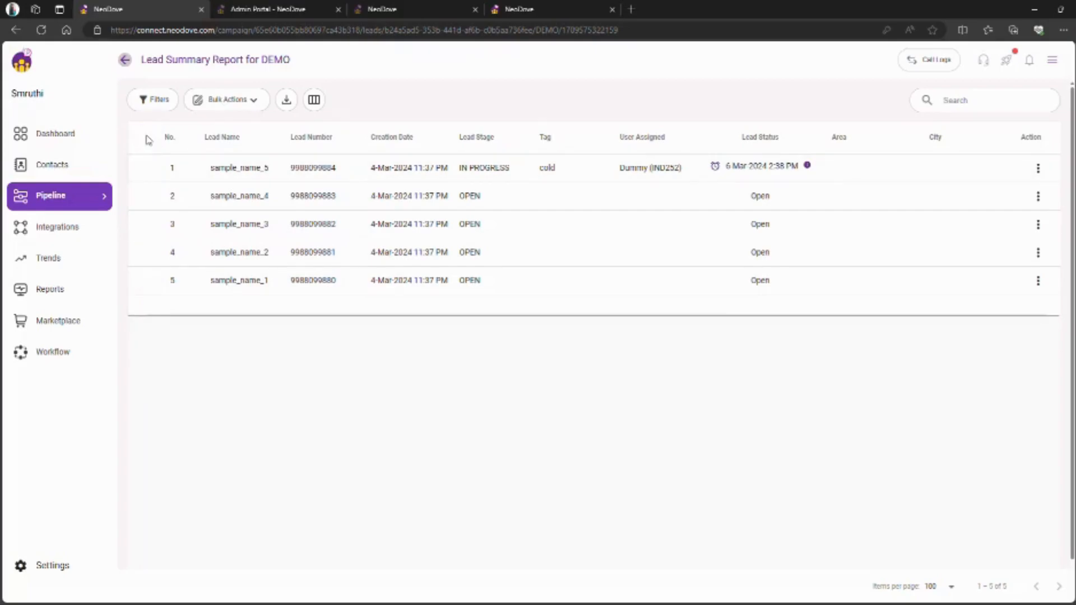
pyautogui.click(155, 102)
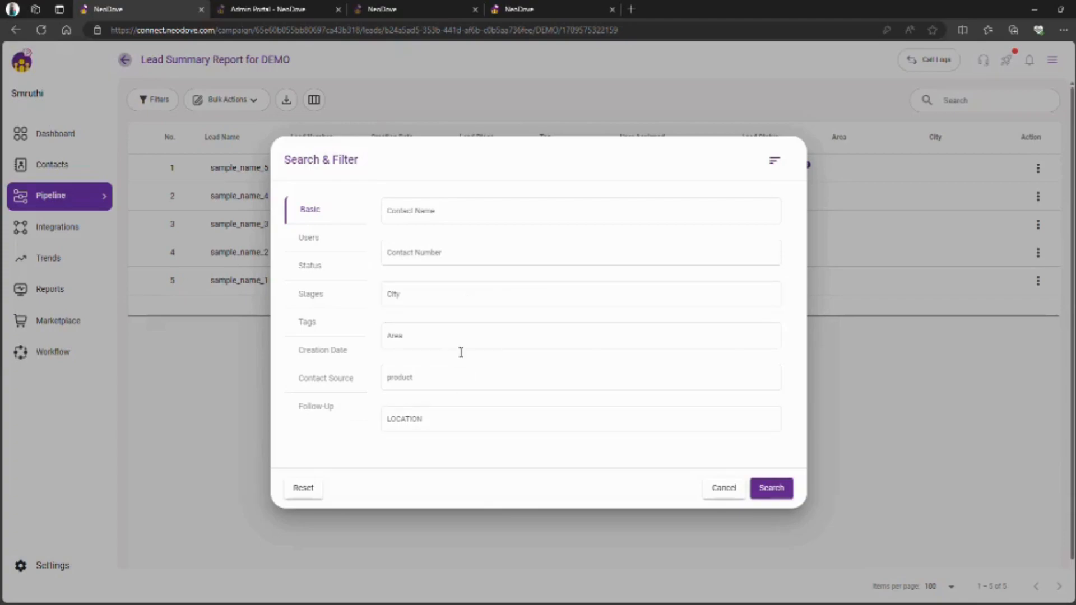
pyautogui.click(342, 236)
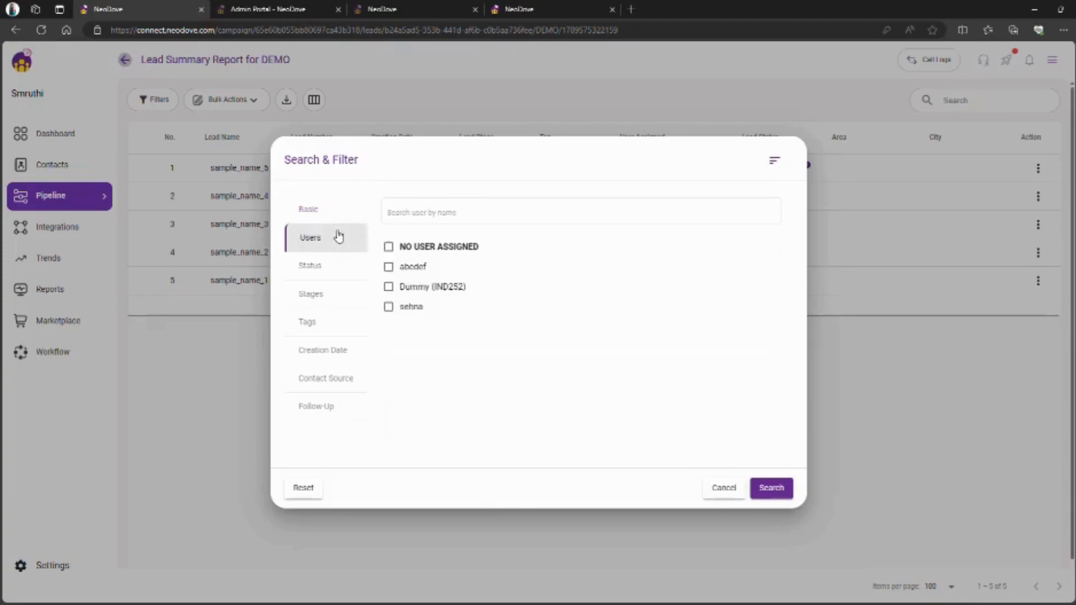
pyautogui.click(318, 272)
pyautogui.click(333, 315)
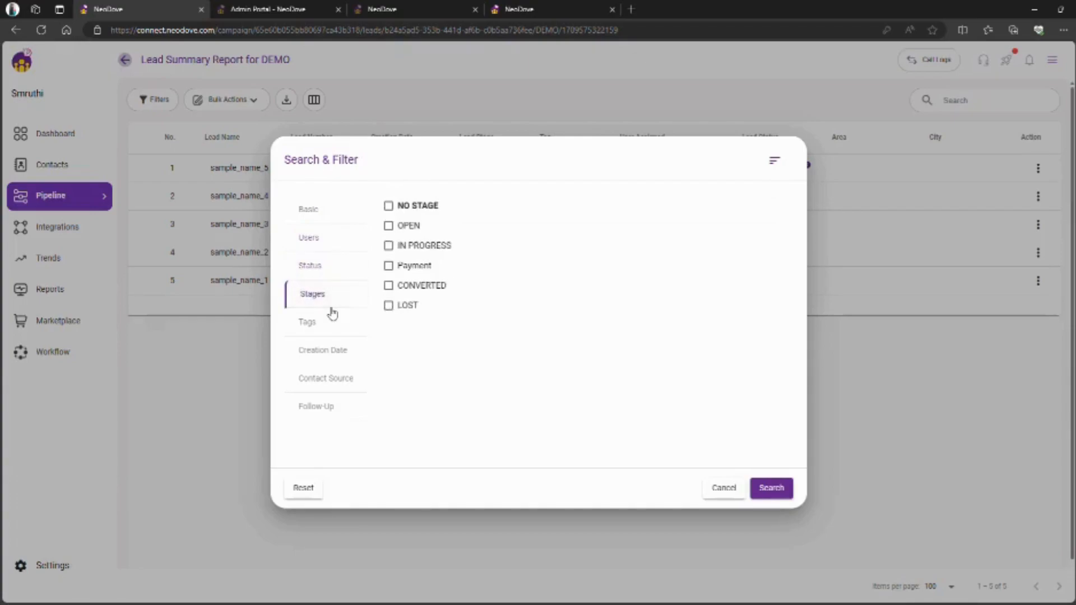
pyautogui.click(333, 326)
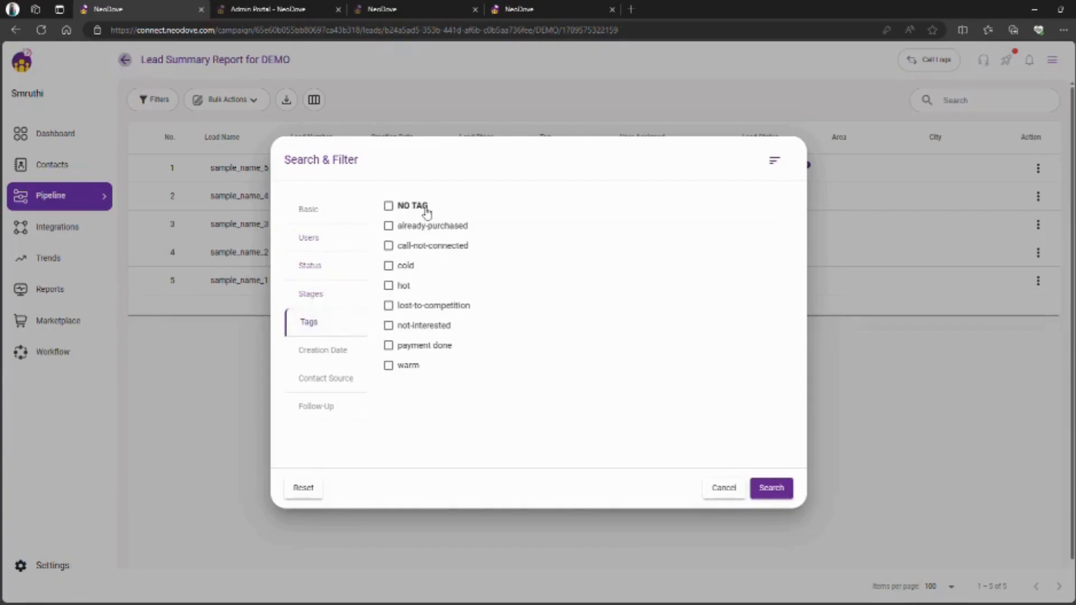
pyautogui.click(336, 353)
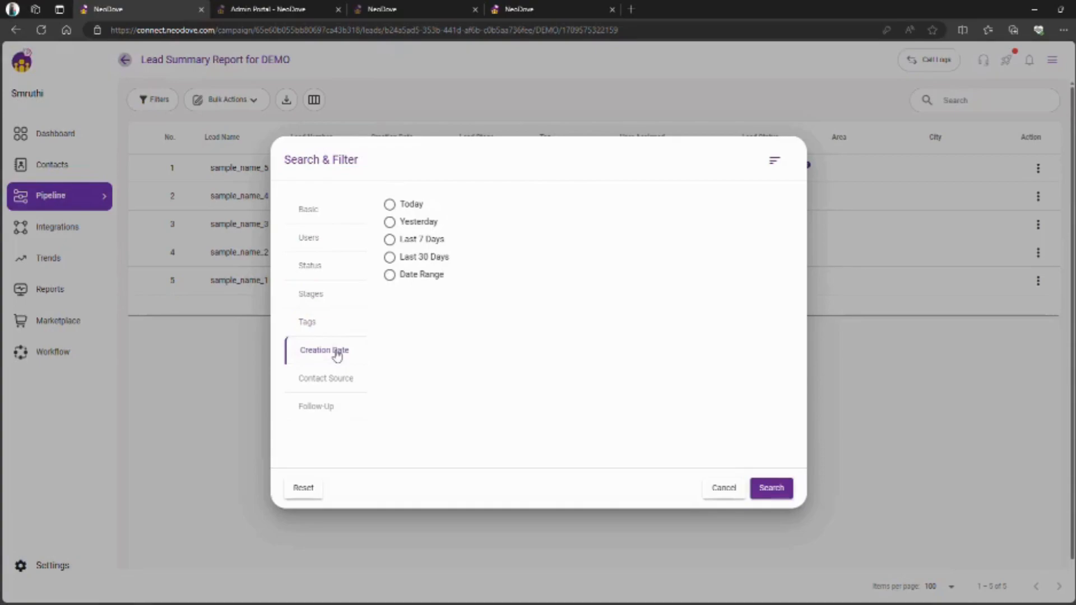
pyautogui.click(335, 383)
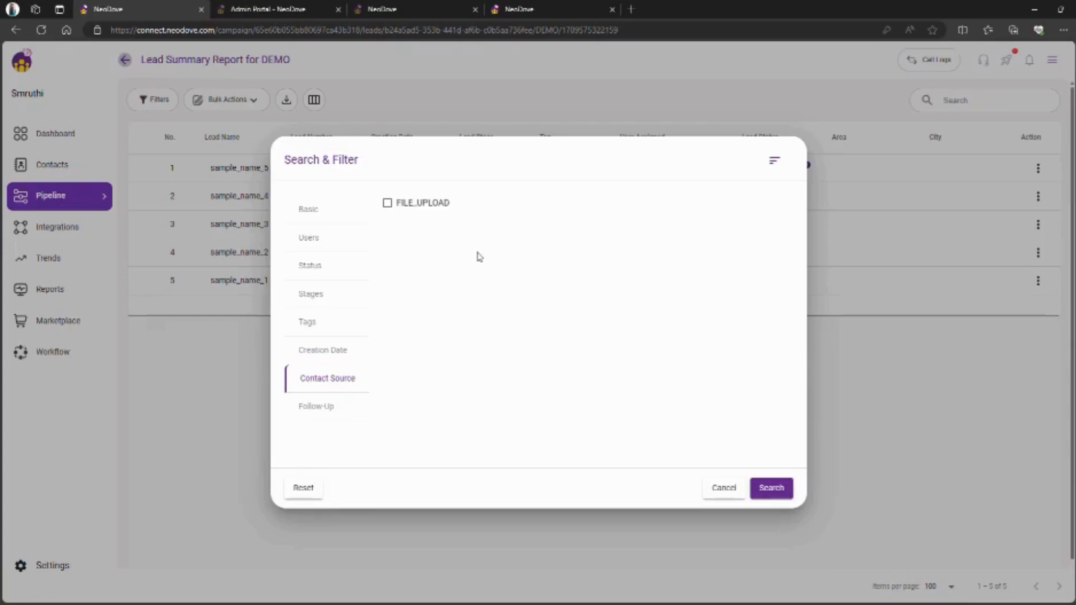
pyautogui.click(314, 408)
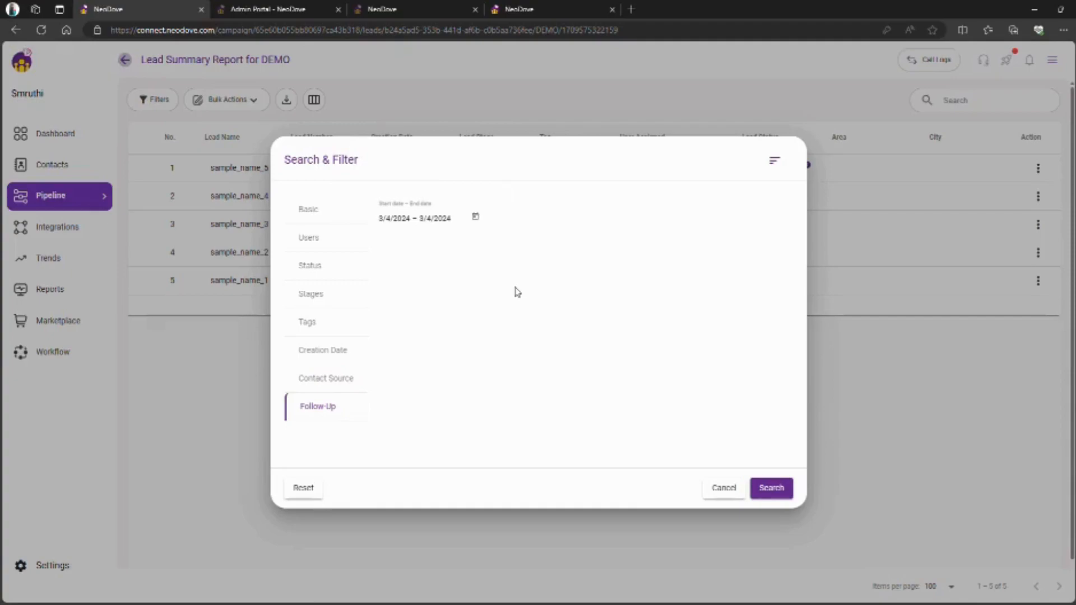
pyautogui.click(722, 487)
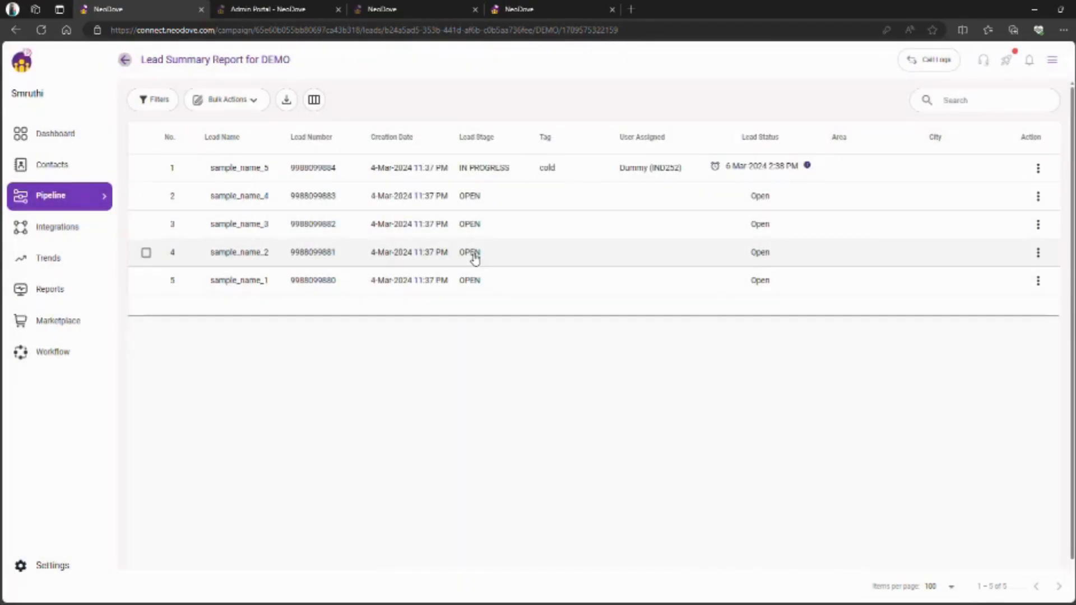
# - Check the lead download options without downloading, then go to the Reports menu
pyautogui.click(286, 100)
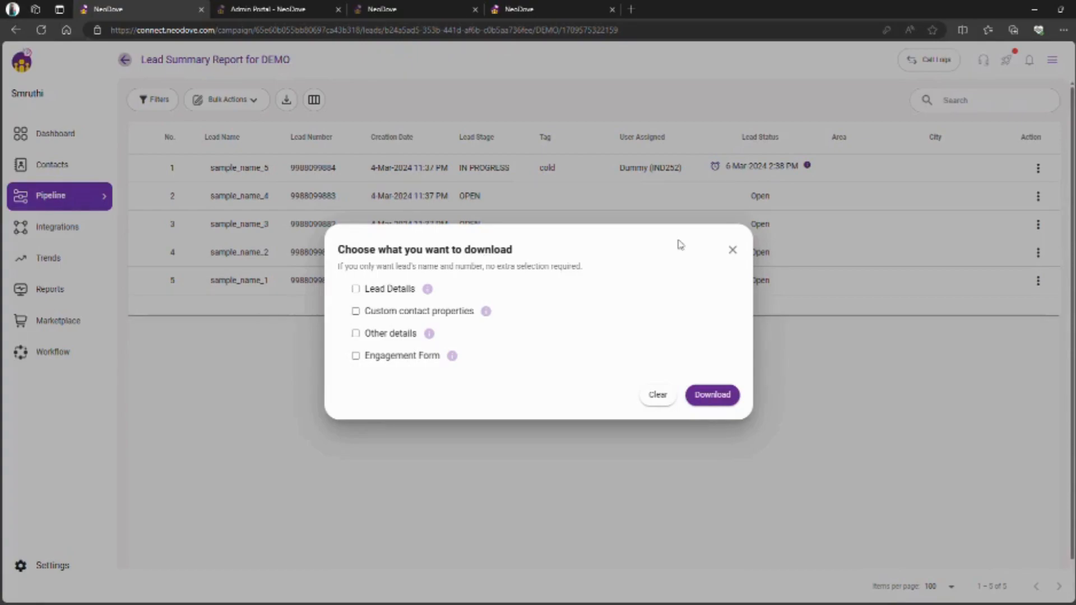
pyautogui.click(732, 251)
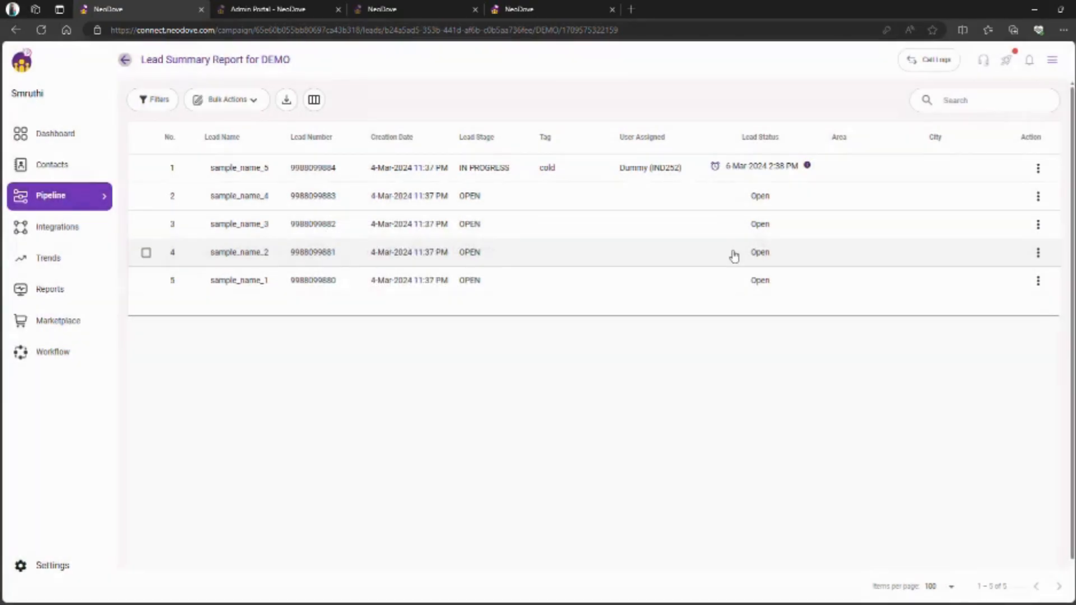
pyautogui.click(85, 289)
# - Open the User Call Report and scroll across all its columns
pyautogui.moveTo(187, 289)
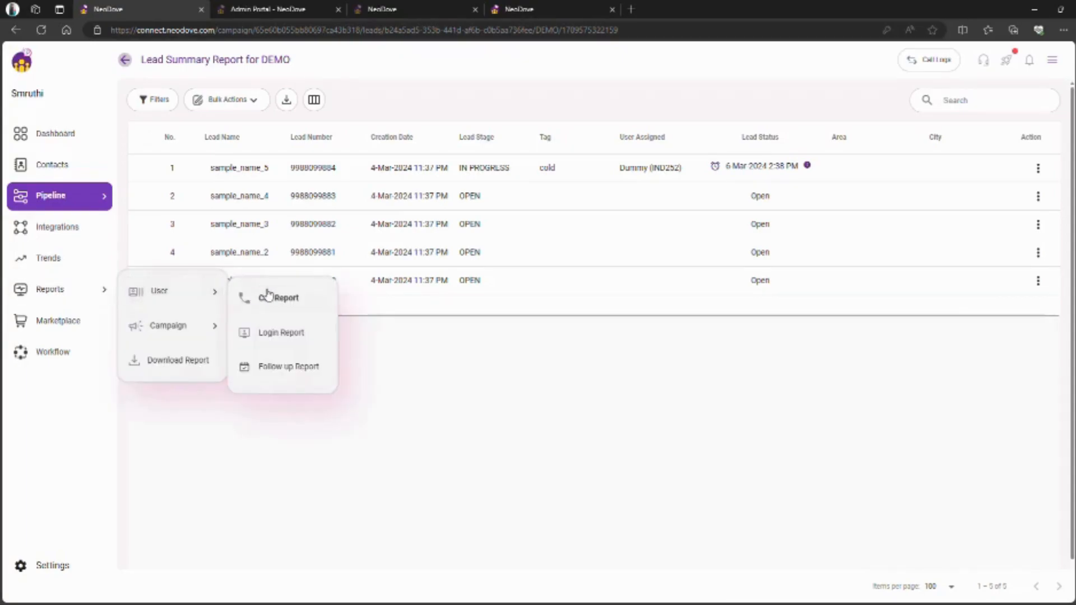
pyautogui.click(289, 298)
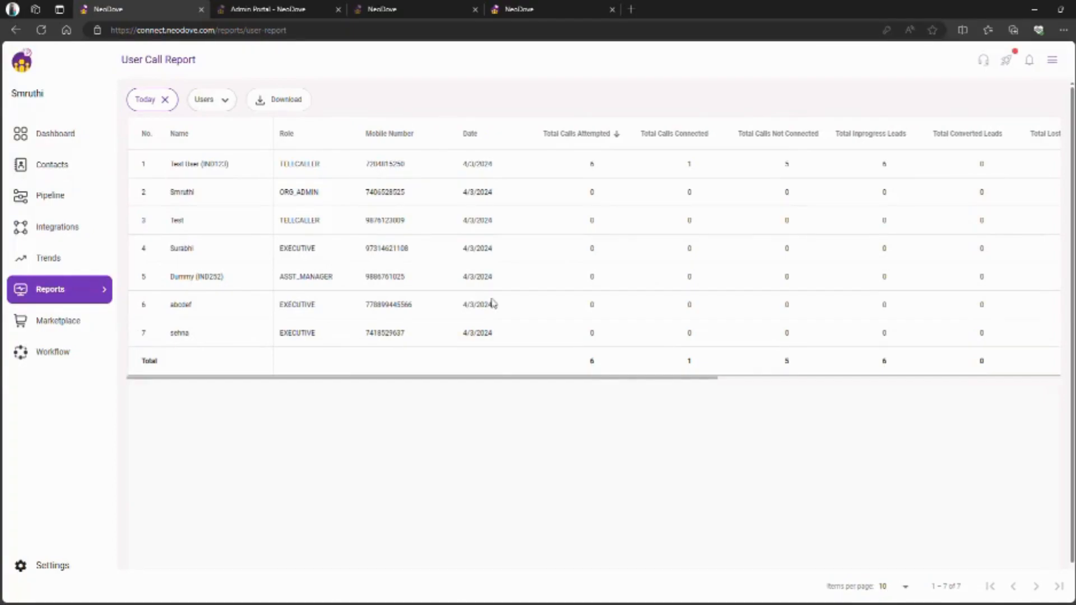
pyautogui.hscroll(5, 749, 255)
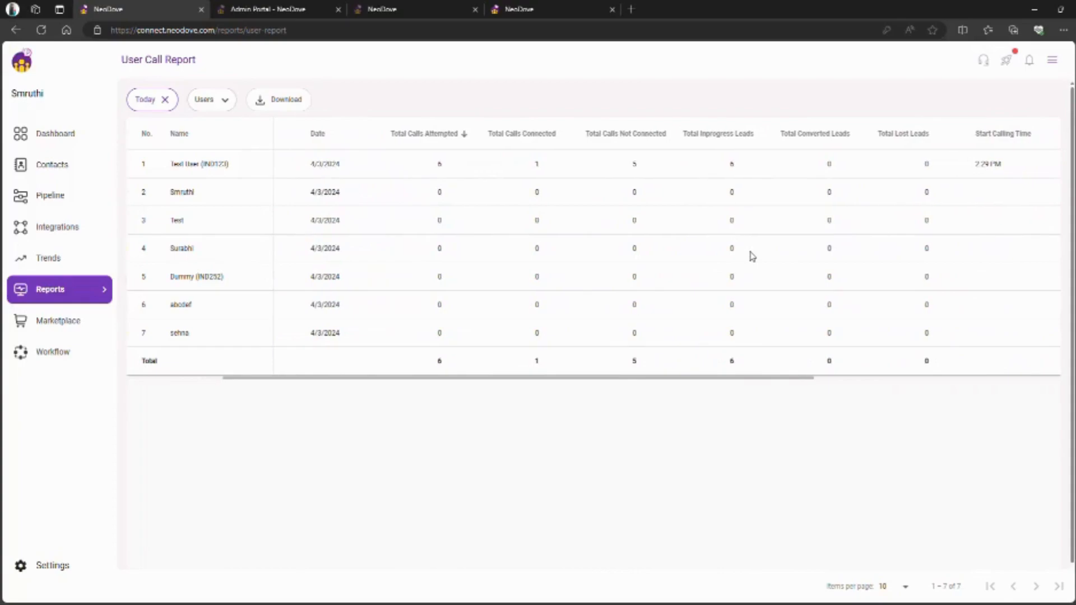
pyautogui.hscroll(3, 750, 255)
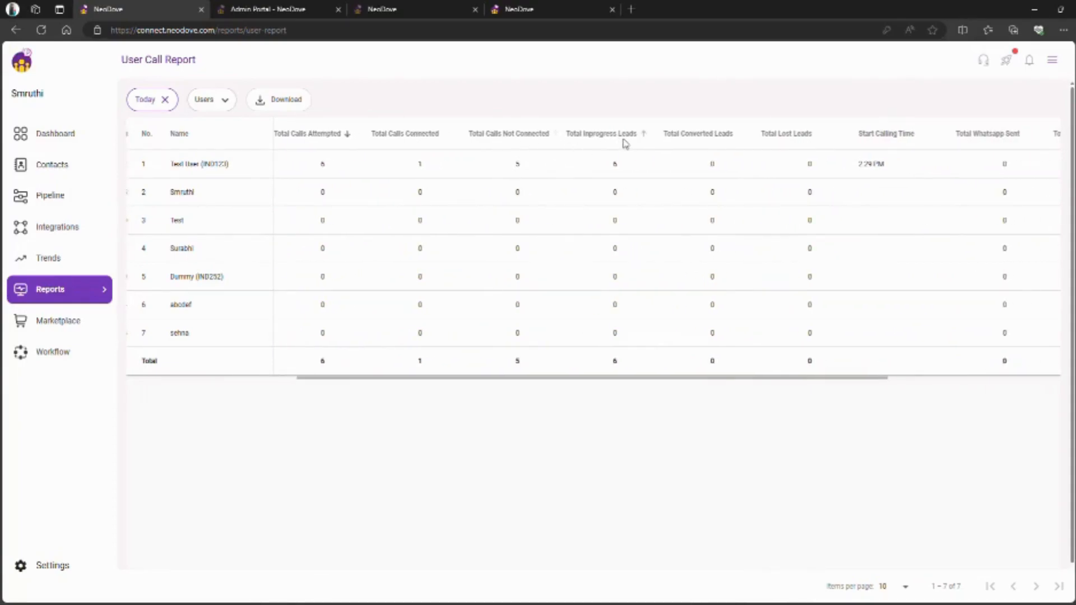
pyautogui.hscroll(1, 625, 144)
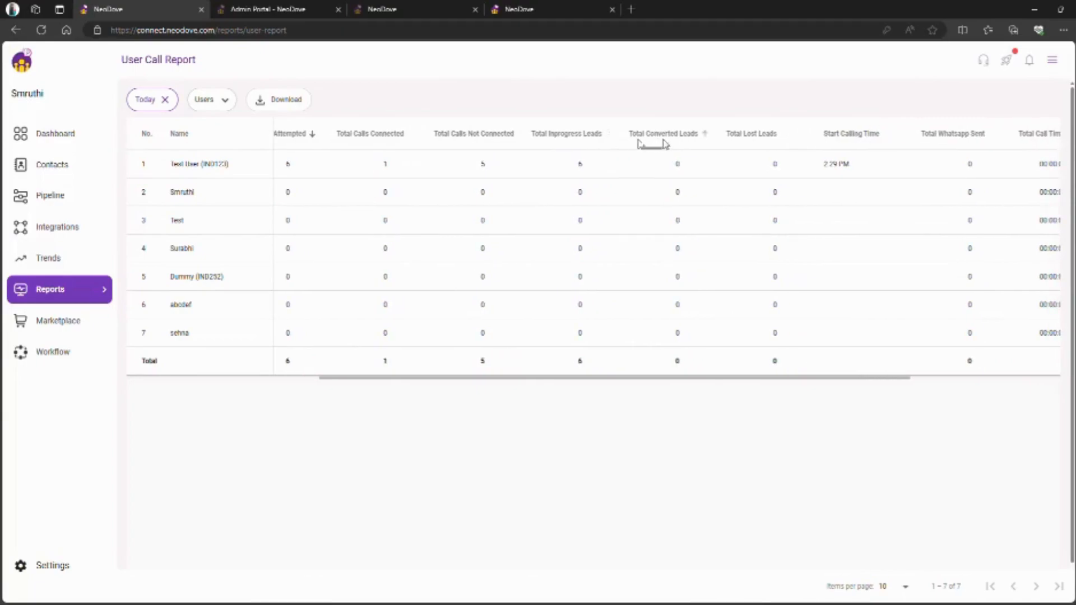
pyautogui.hscroll(3, 650, 144)
pyautogui.hscroll(1, 700, 146)
pyautogui.hscroll(1, 701, 147)
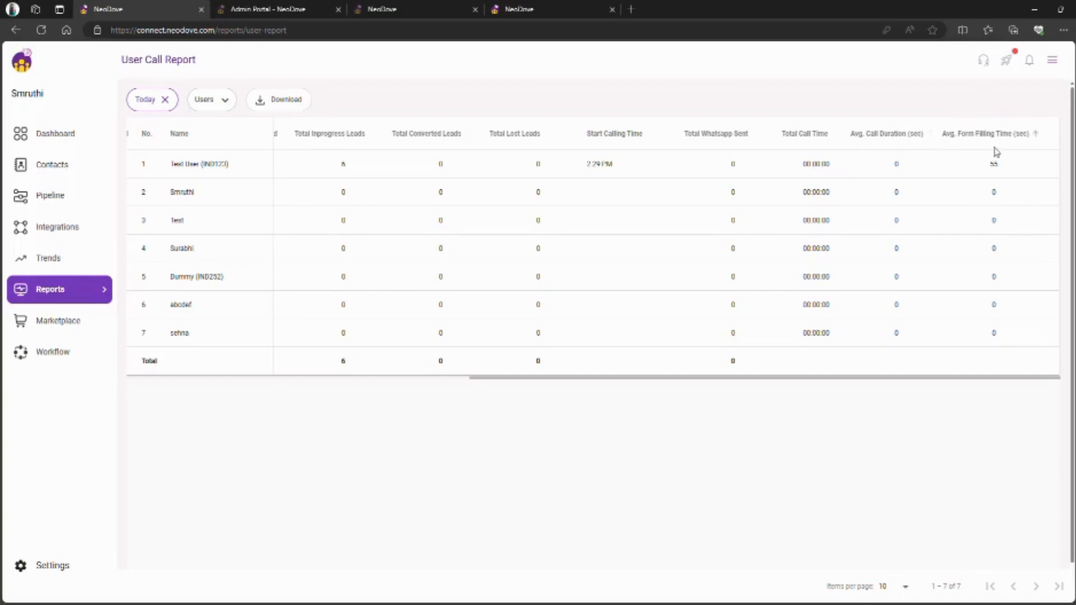
# - Filter the call report to the 3/4/2024 date range and the chosen users
pyautogui.click(149, 106)
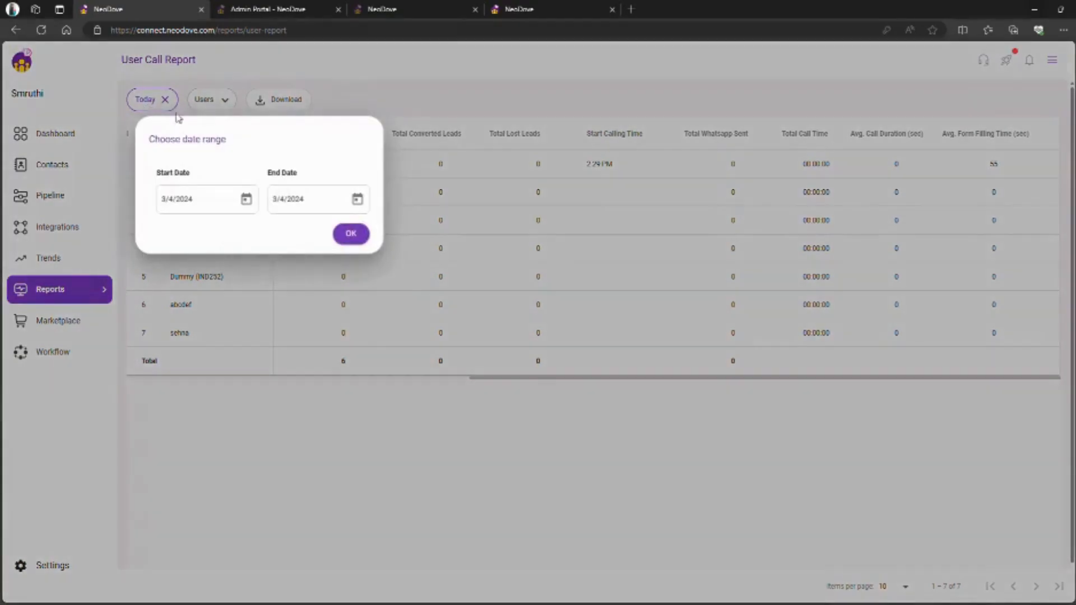
pyautogui.click(351, 233)
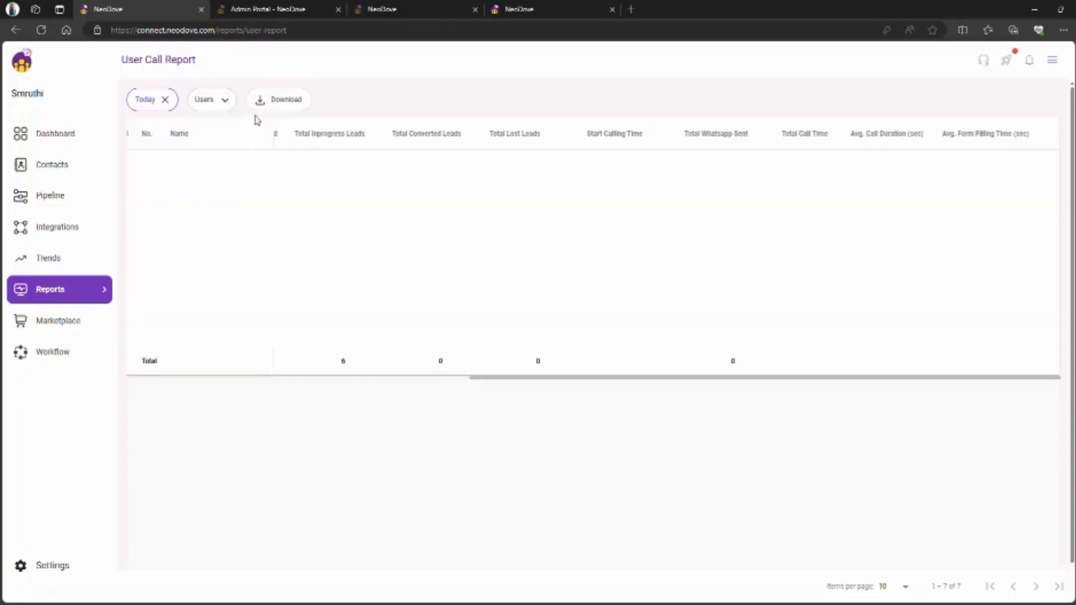
pyautogui.click(218, 107)
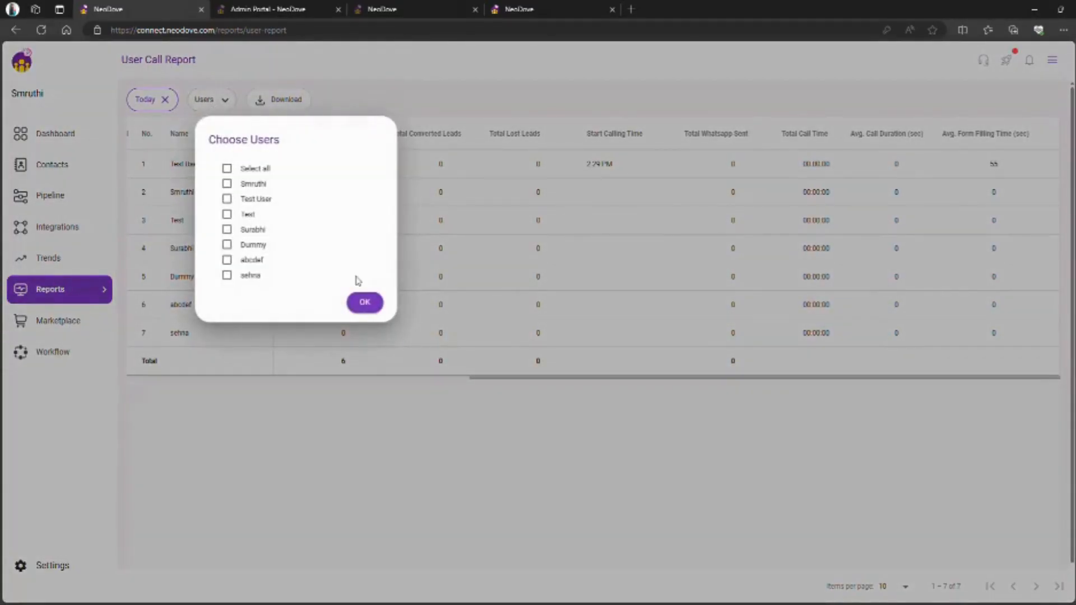
pyautogui.click(365, 303)
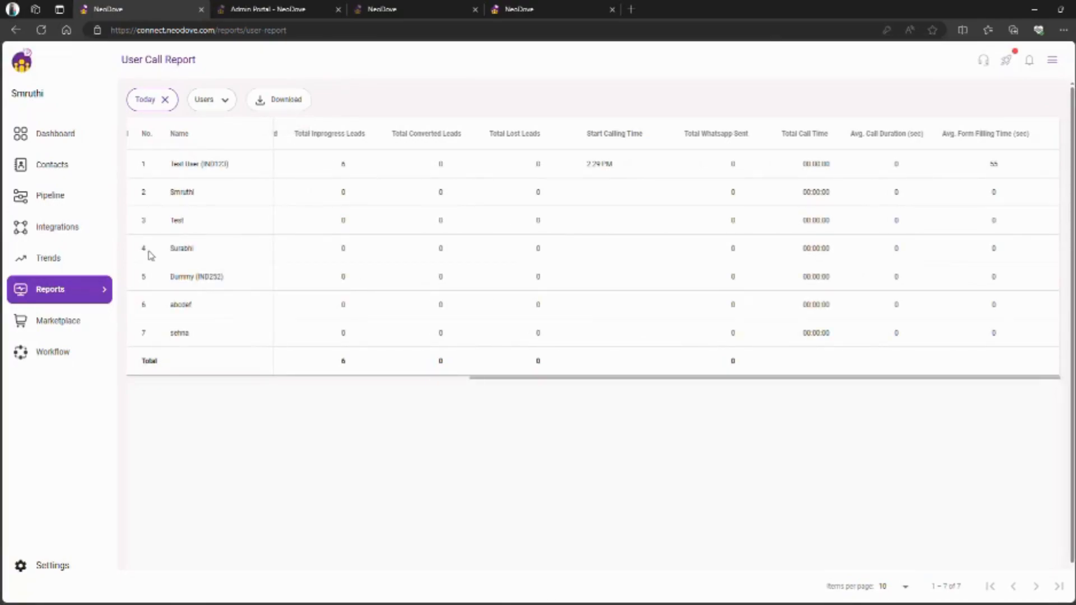
pyautogui.click(96, 296)
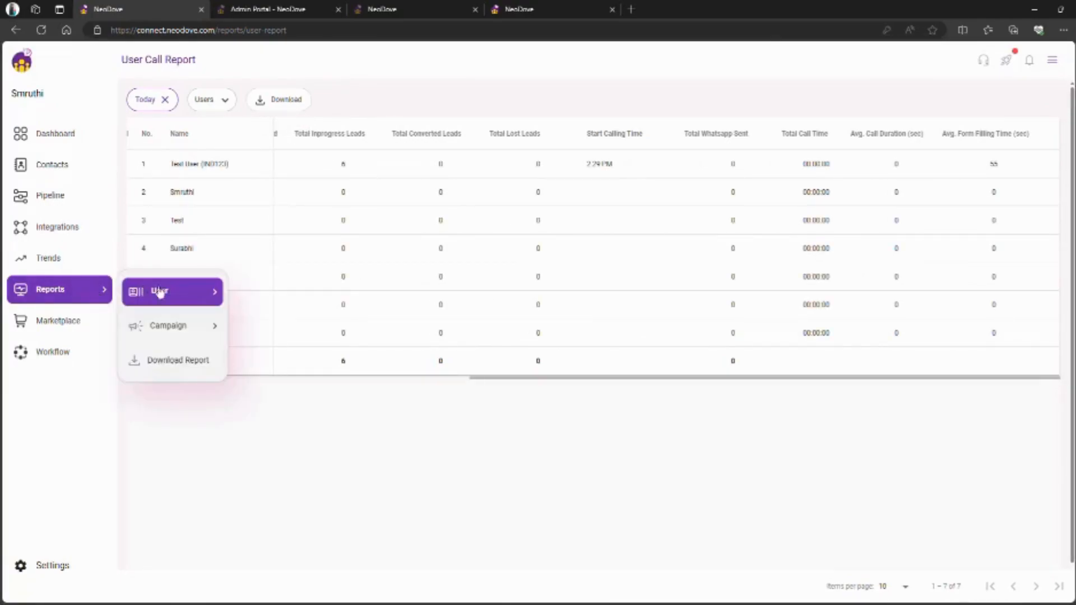
# - Load the User Login Report for one selected user, showing no history for 3/4/2024
pyautogui.moveTo(192, 292)
pyautogui.click(280, 331)
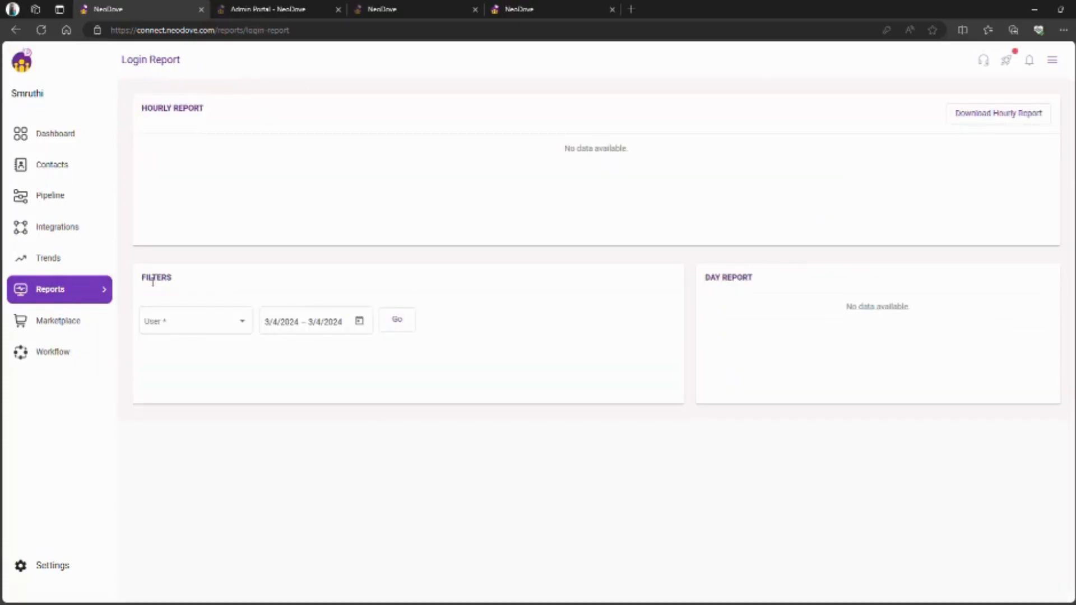
pyautogui.click(199, 331)
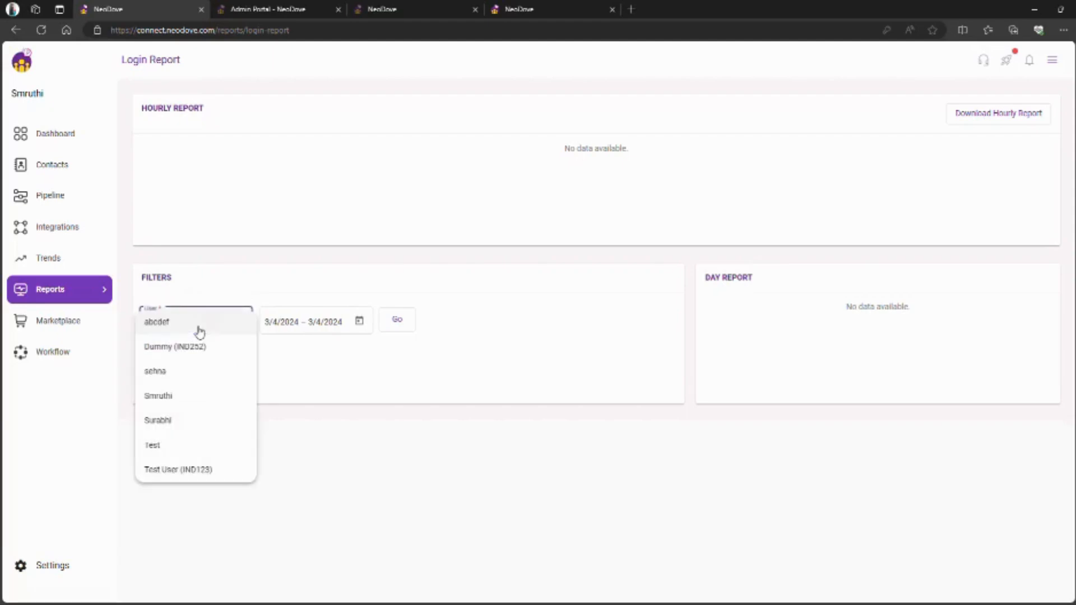
pyautogui.click(180, 374)
pyautogui.click(408, 322)
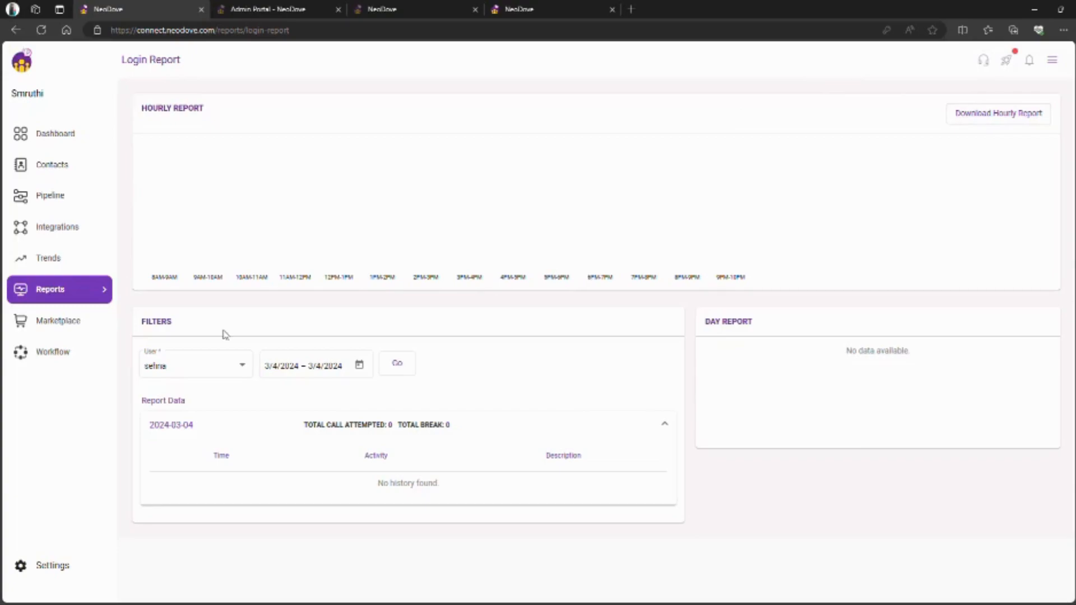
pyautogui.click(104, 300)
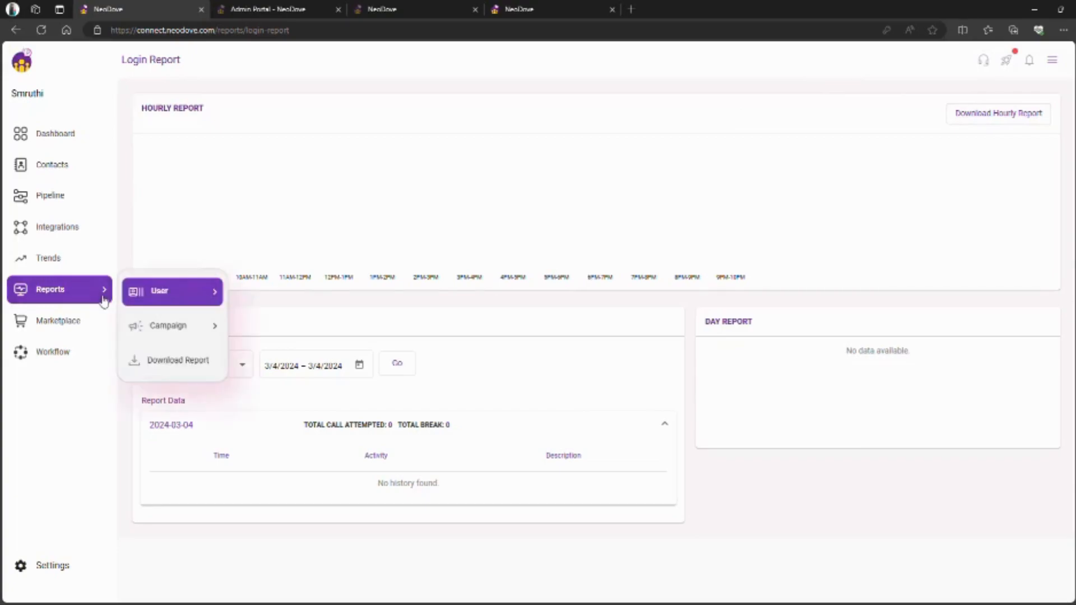
# - Open the User Follow-up Report, which shows no due or missed follow-ups
pyautogui.moveTo(211, 299)
pyautogui.click(322, 372)
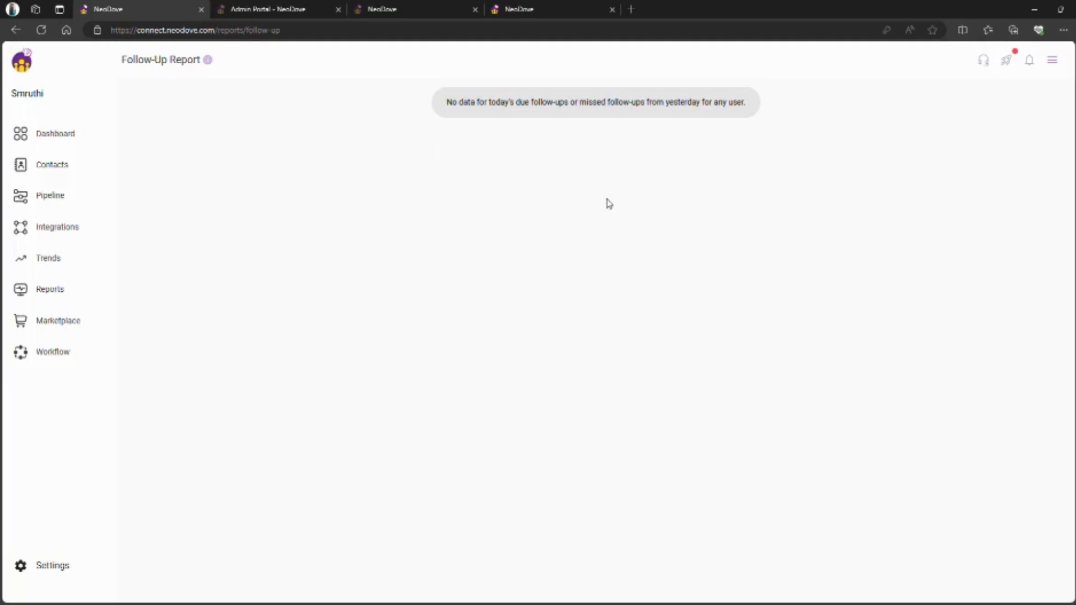
# - Open the Campaign Report and apply the Today date, pipeline type and campaign status filters
pyautogui.moveTo(101, 293)
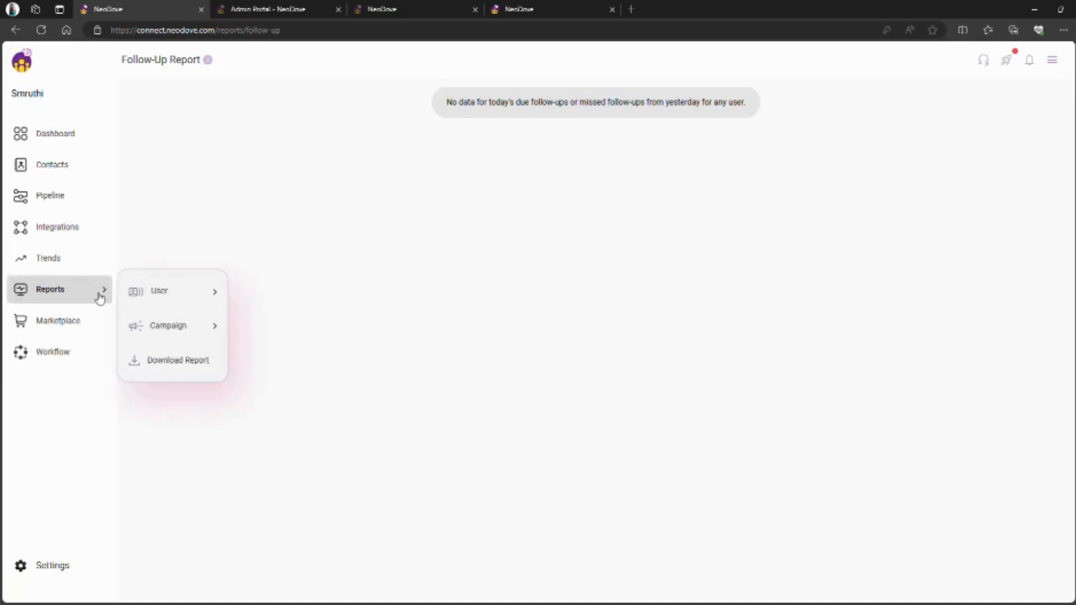
pyautogui.moveTo(200, 336)
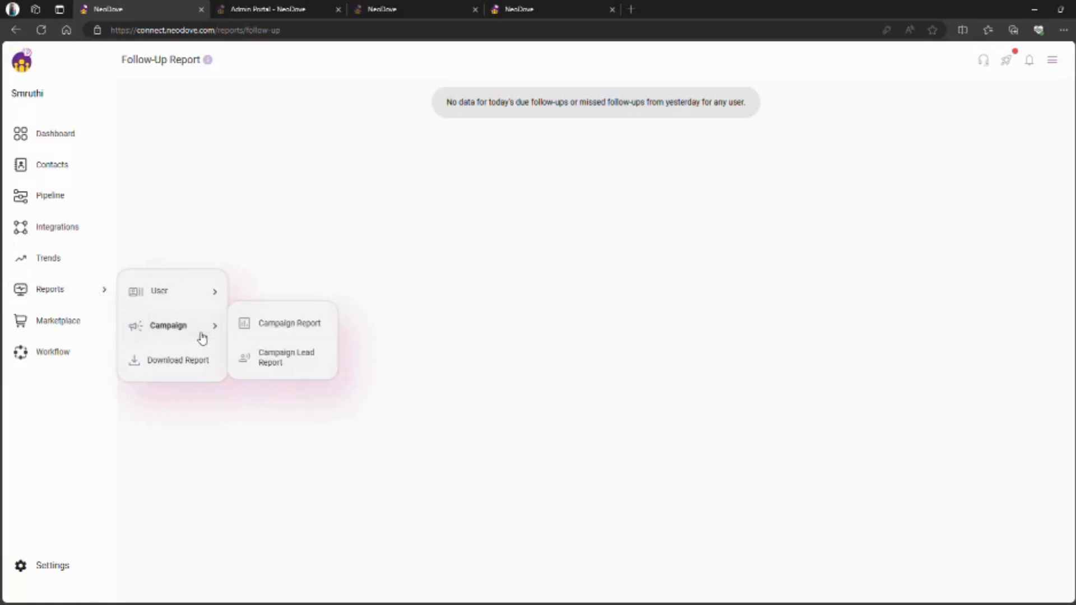
pyautogui.click(298, 315)
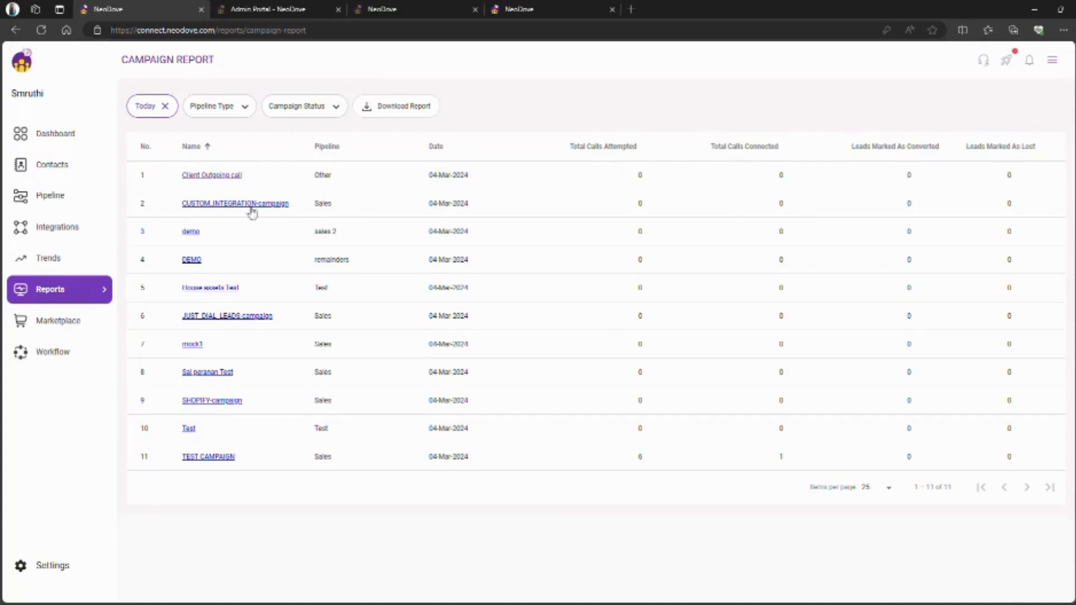
pyautogui.click(150, 106)
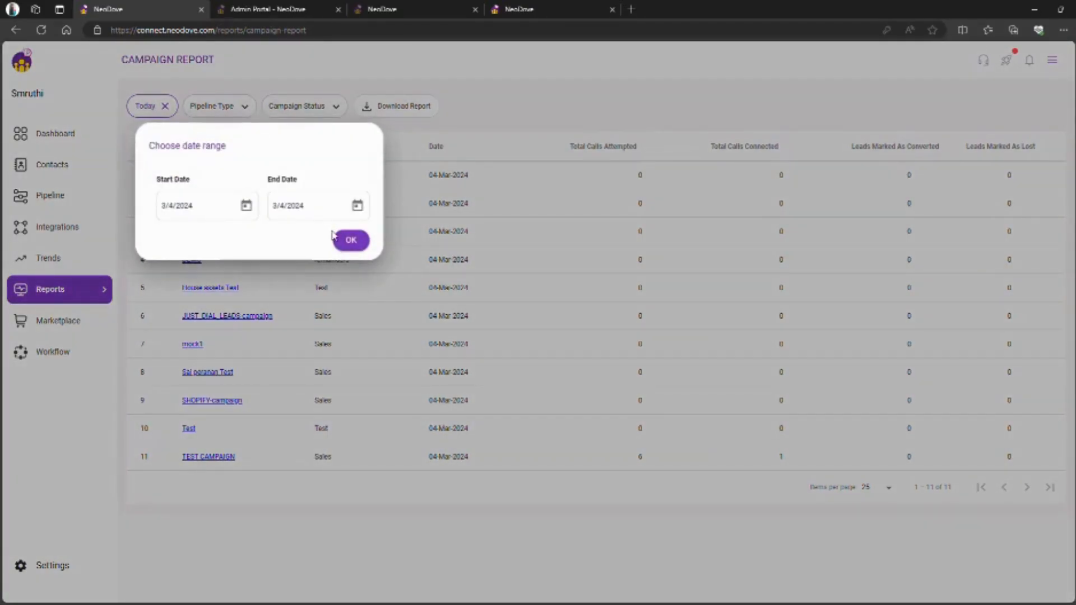
pyautogui.click(350, 241)
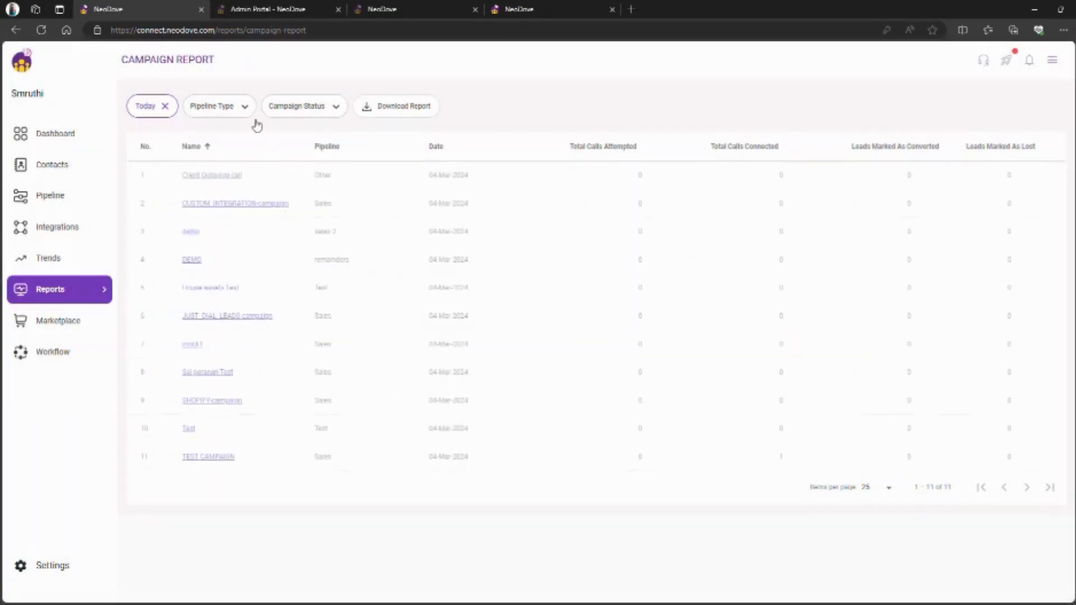
pyautogui.click(242, 113)
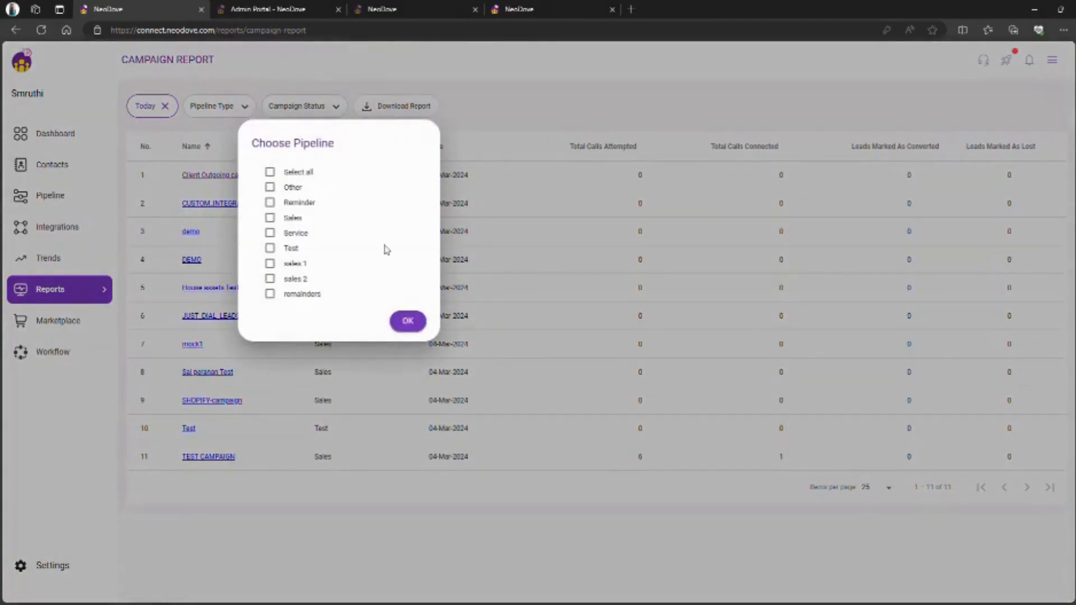
pyautogui.click(408, 321)
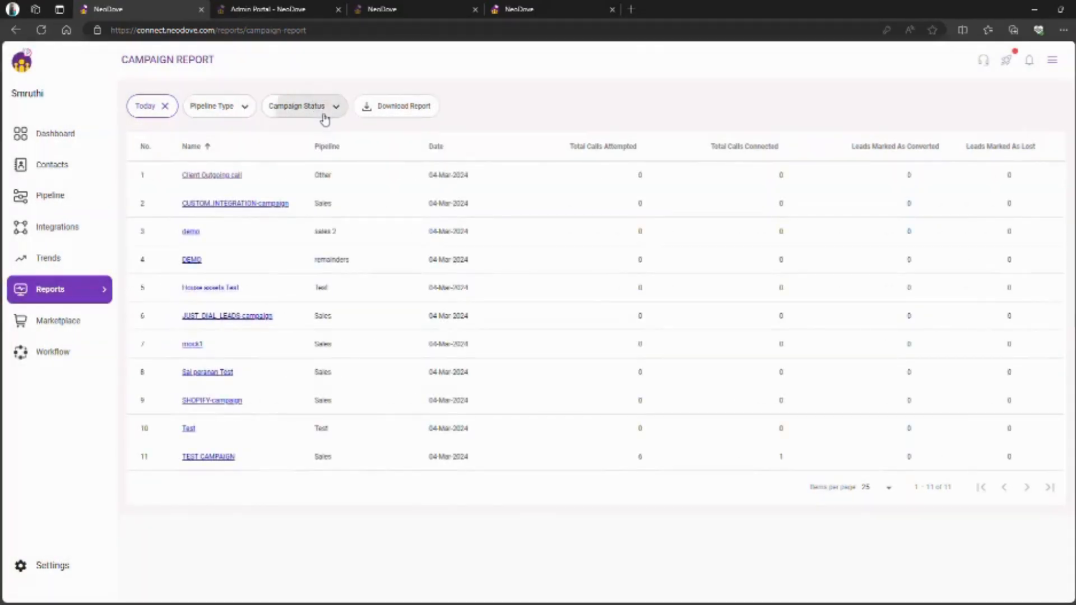
pyautogui.click(323, 112)
pyautogui.click(439, 218)
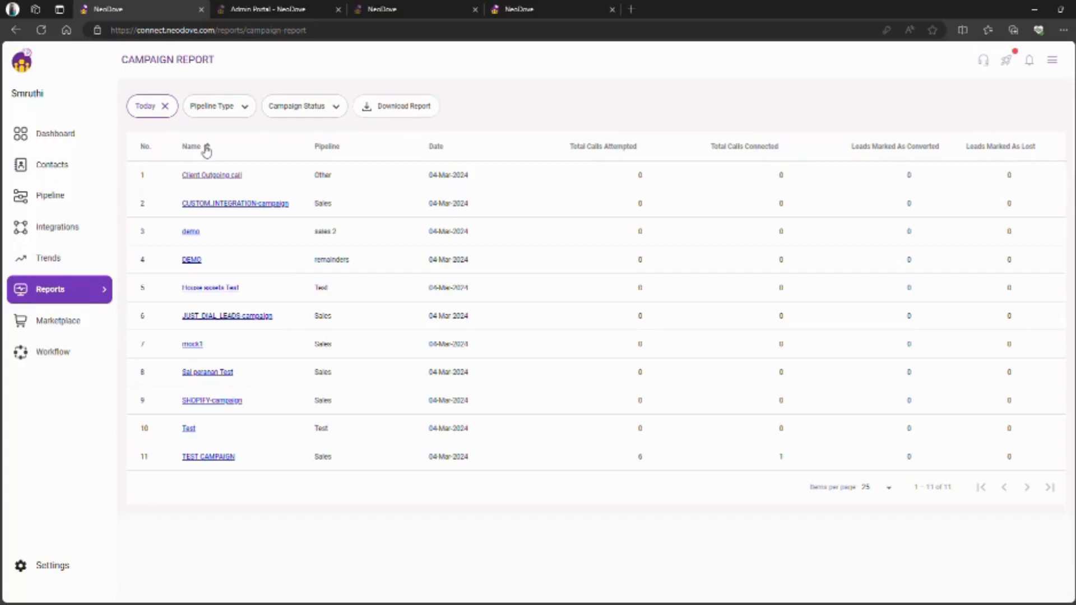
# - Inspect the Client Outgoing call campaign's user breakdown, then return to the campaign list
pyautogui.click(209, 176)
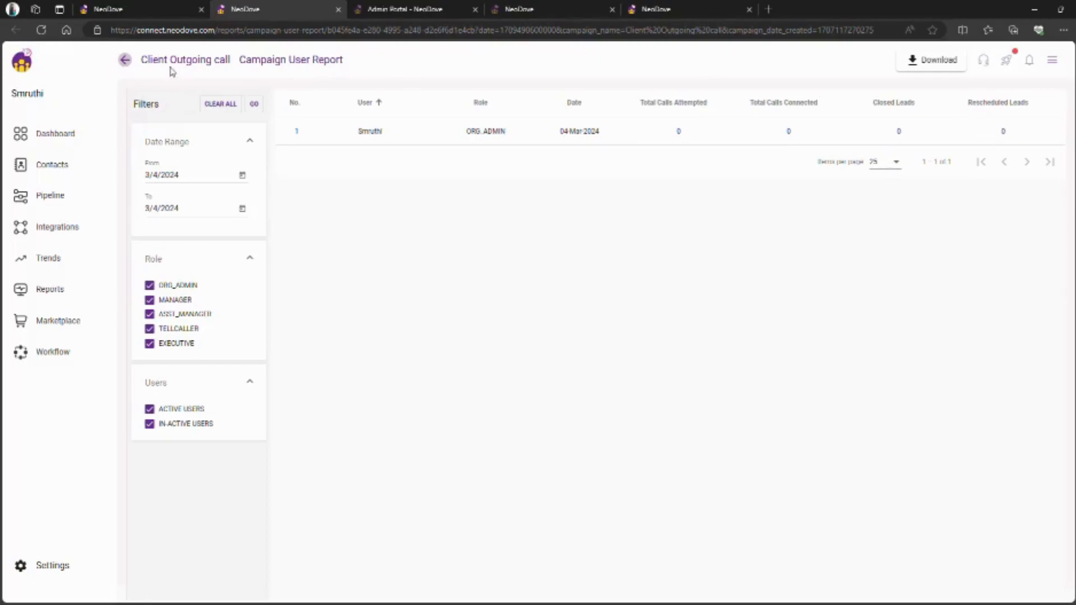
pyautogui.click(124, 60)
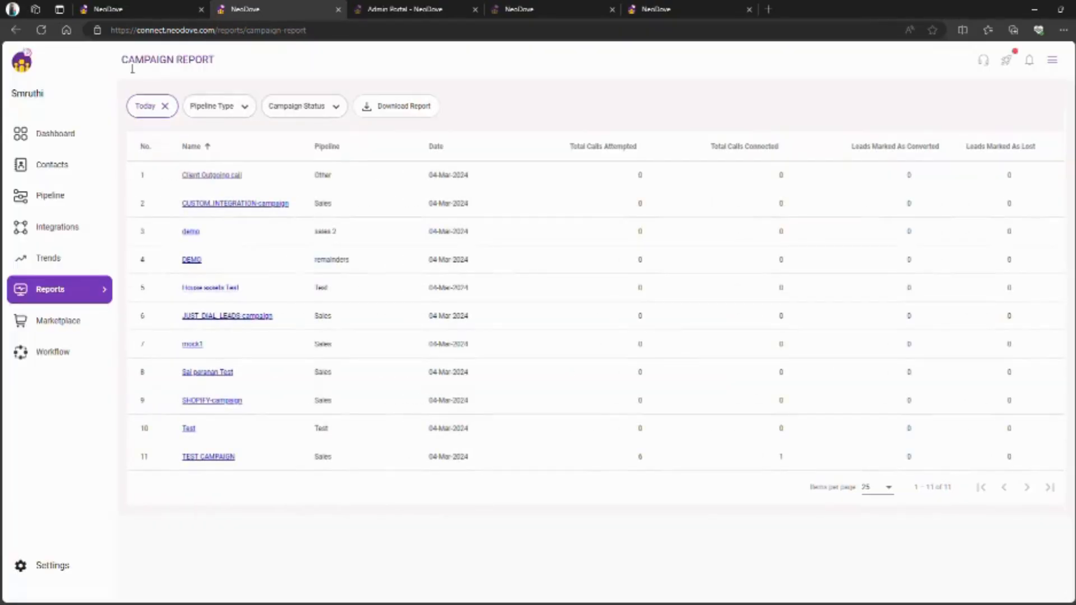
pyautogui.click(94, 296)
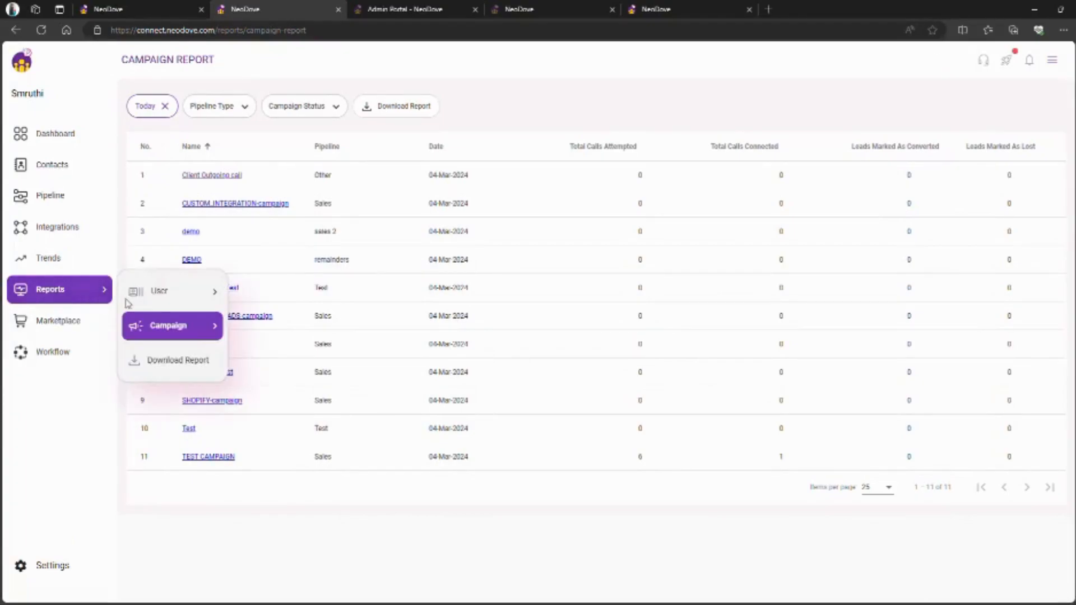
# - Load the Campaign Lead Report for DEMO (4 open, 1 in progress, 5 total), then visit Integrations
pyautogui.moveTo(178, 330)
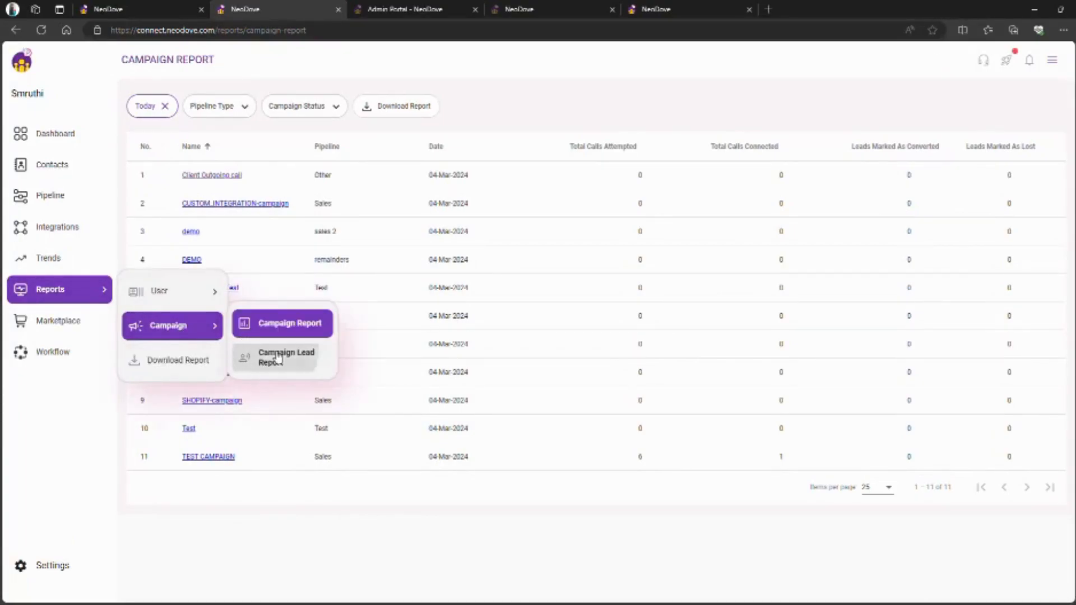
pyautogui.click(275, 355)
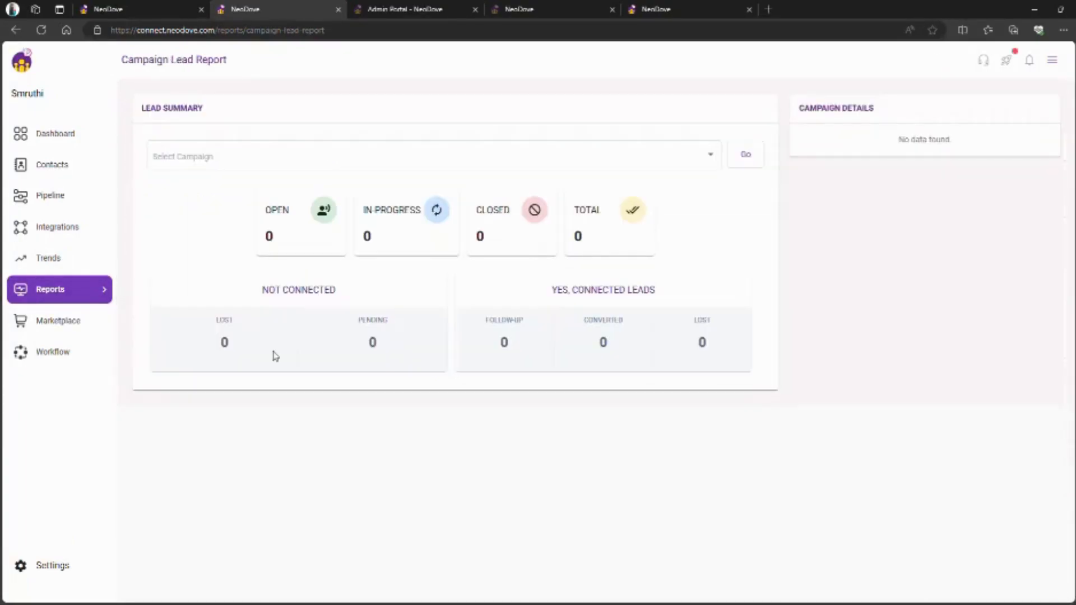
pyautogui.click(271, 169)
pyautogui.click(248, 188)
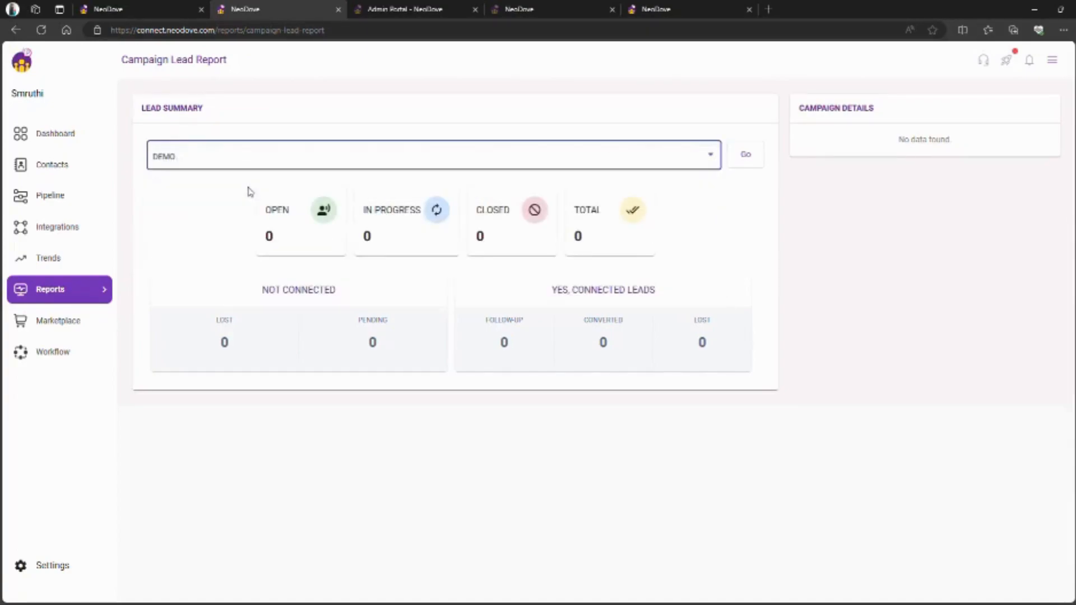
pyautogui.click(750, 154)
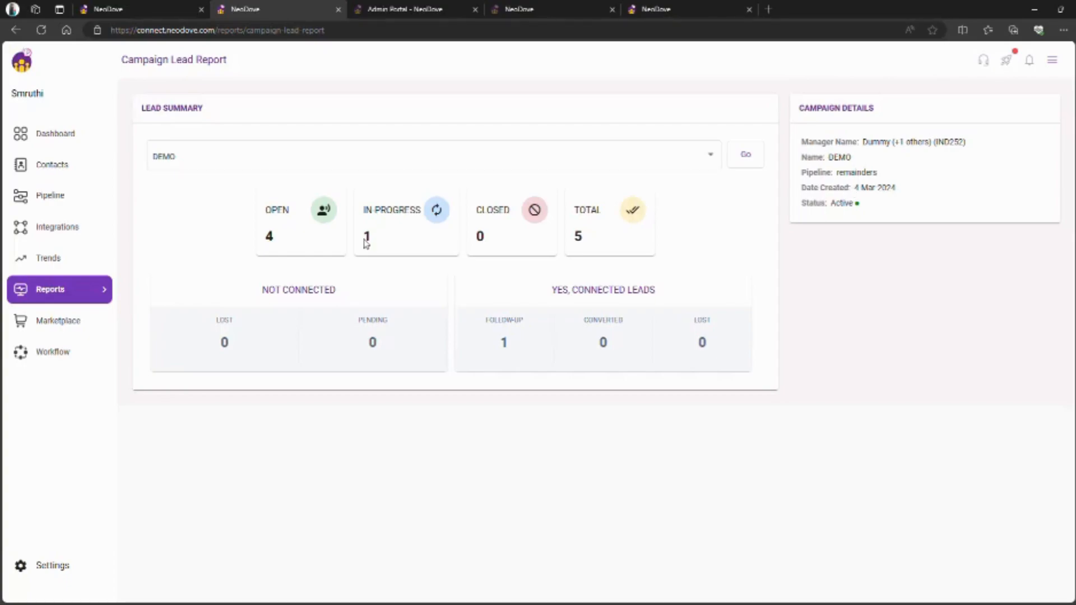
pyautogui.click(90, 233)
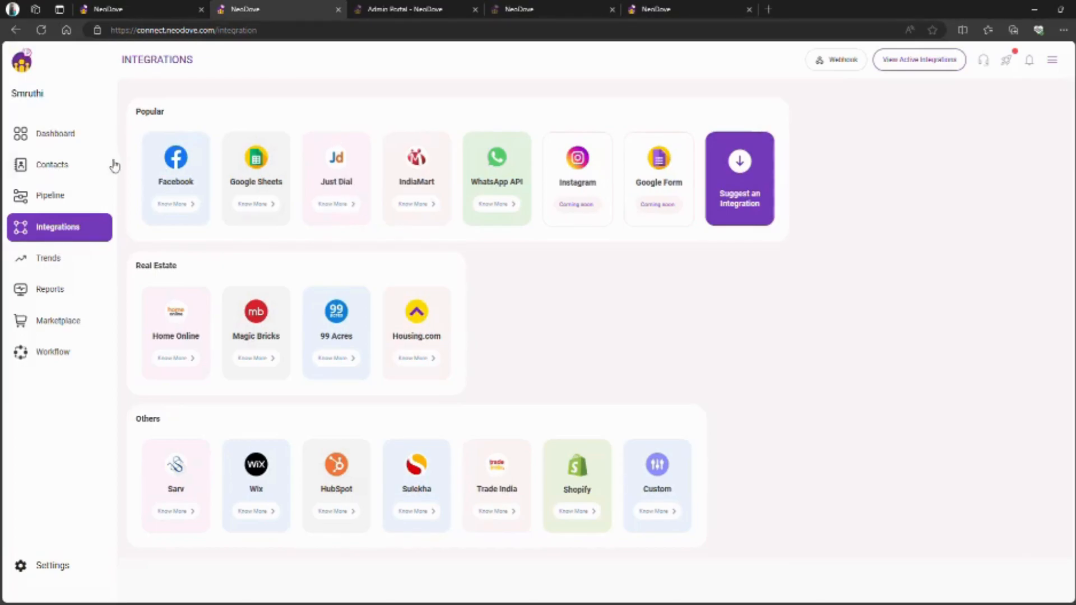
# - Go back to the Dashboard and bring up the headset Support options
pyautogui.click(88, 141)
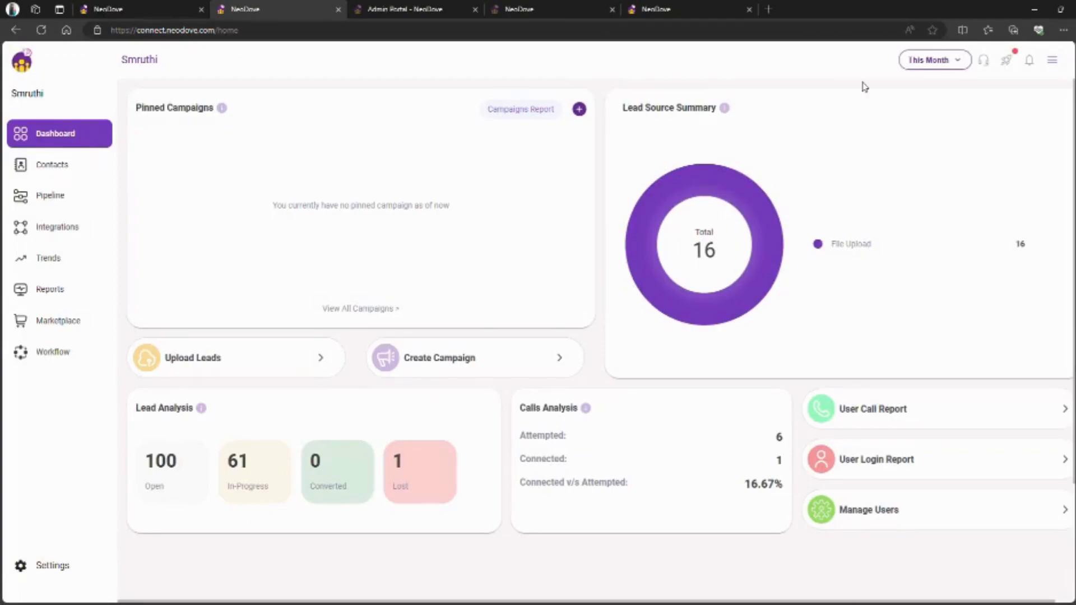
pyautogui.click(986, 61)
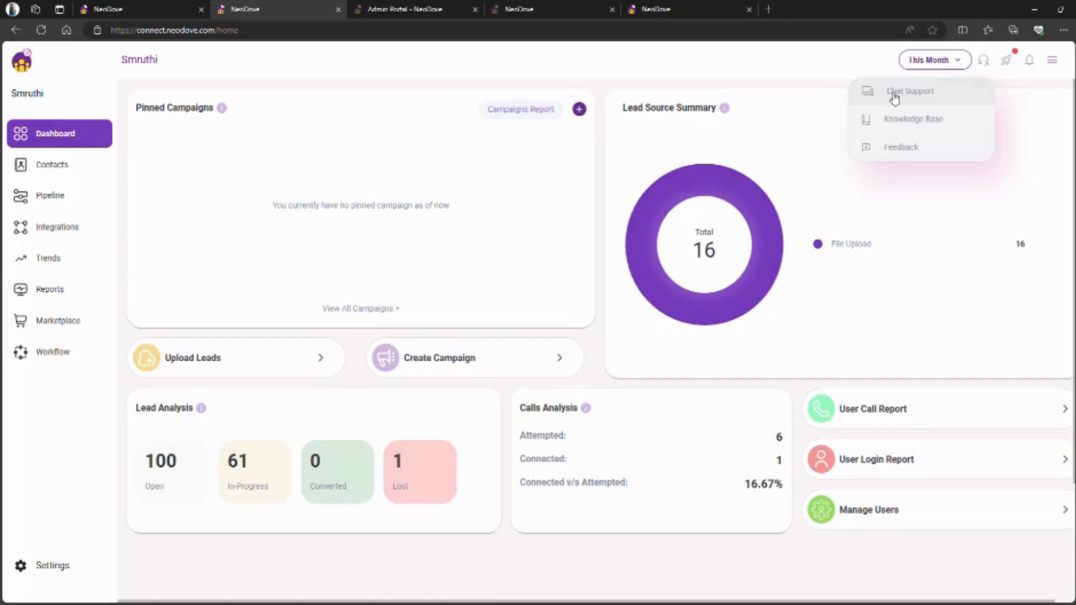
# - Open the Knowledge Base's Admin Portal guide, then return to the dashboard and close HELP
pyautogui.click(898, 127)
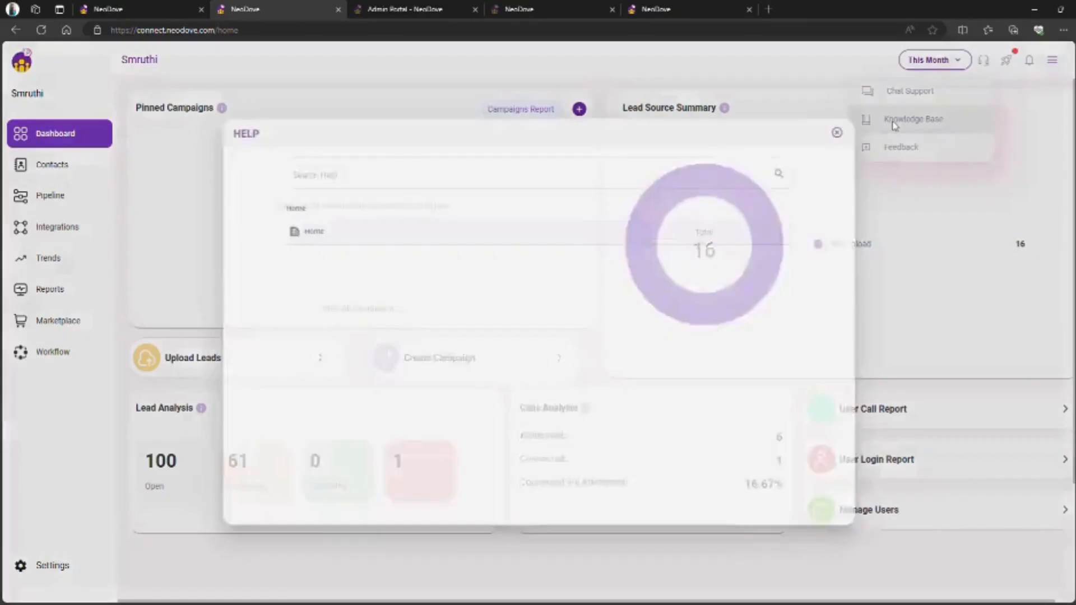
pyautogui.click(568, 233)
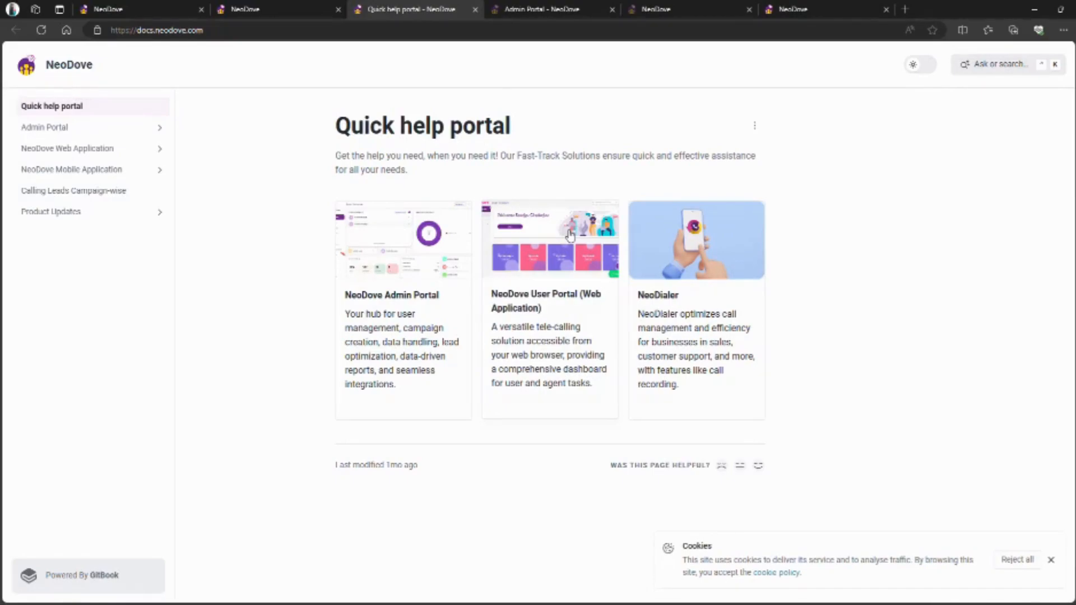
pyautogui.click(97, 130)
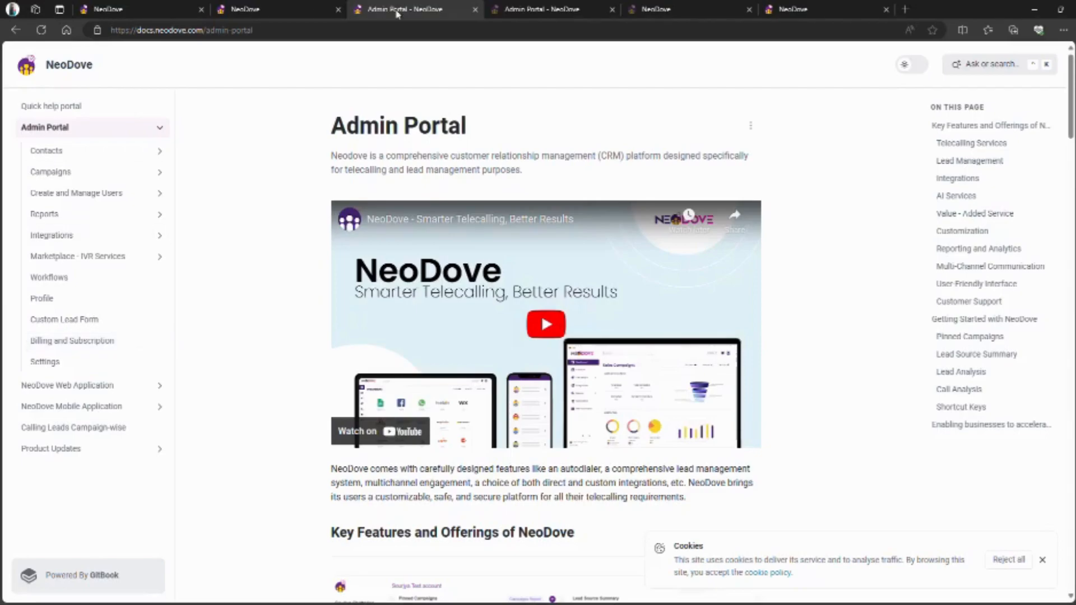
pyautogui.click(300, 8)
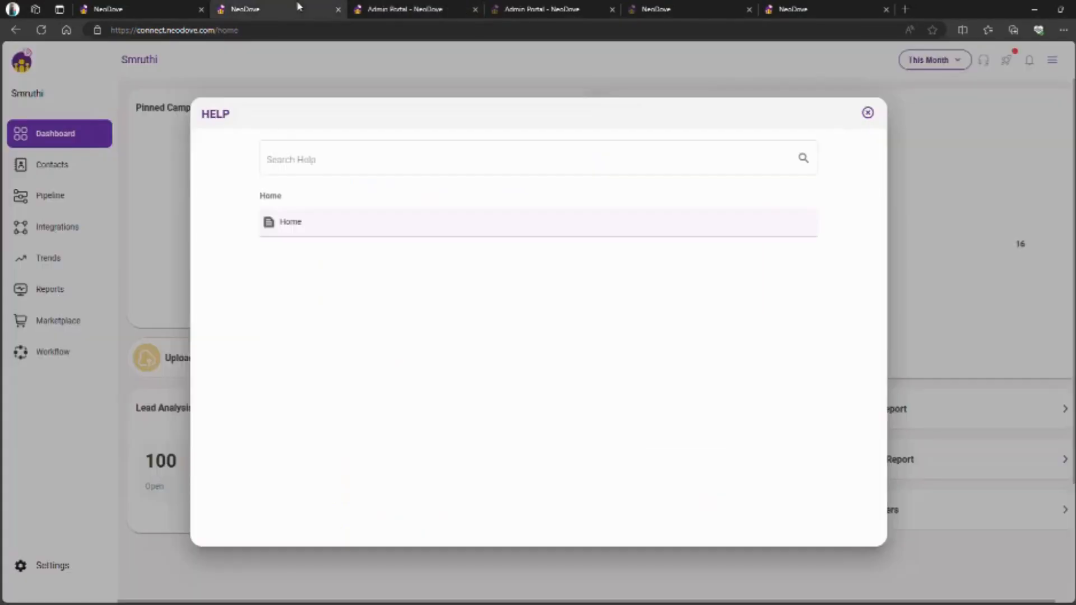
pyautogui.click(867, 112)
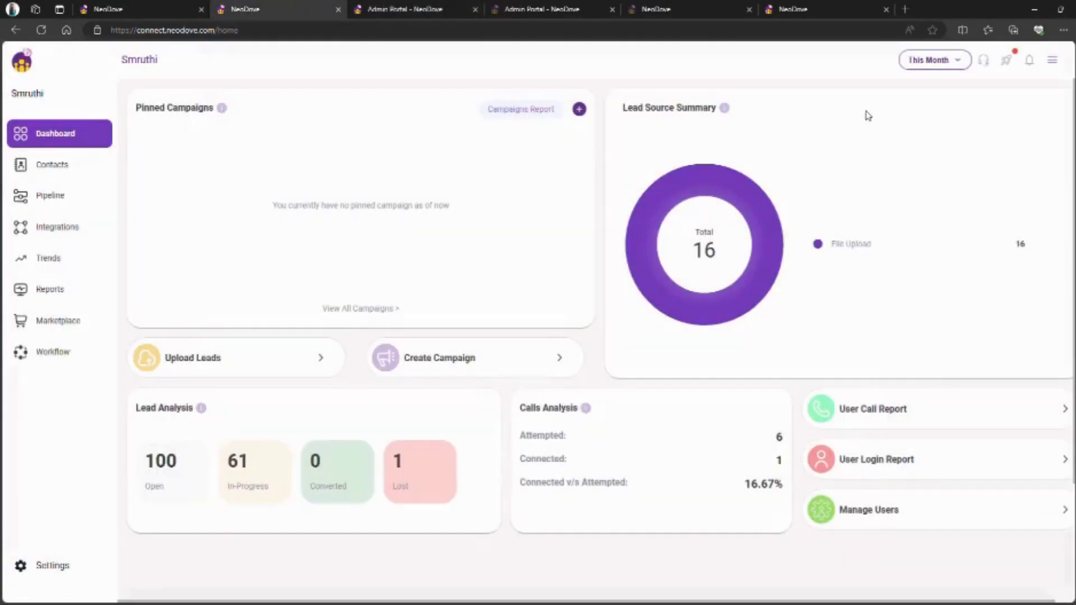